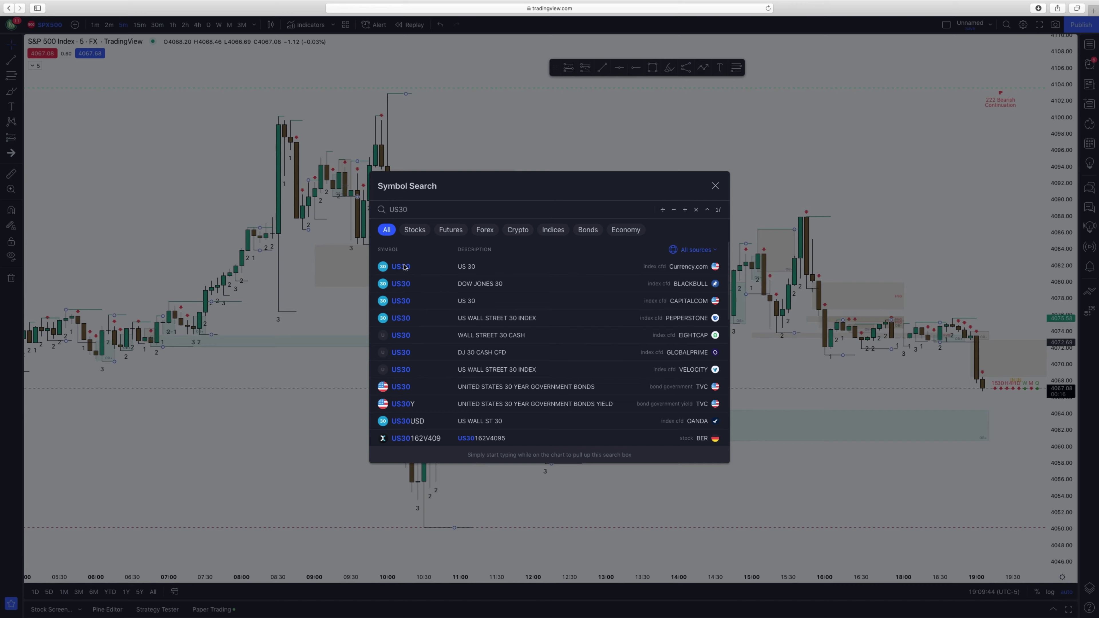
Load the US30 chart from Currency.com.
{"action": "left_click", "coordinate": [404, 267]}
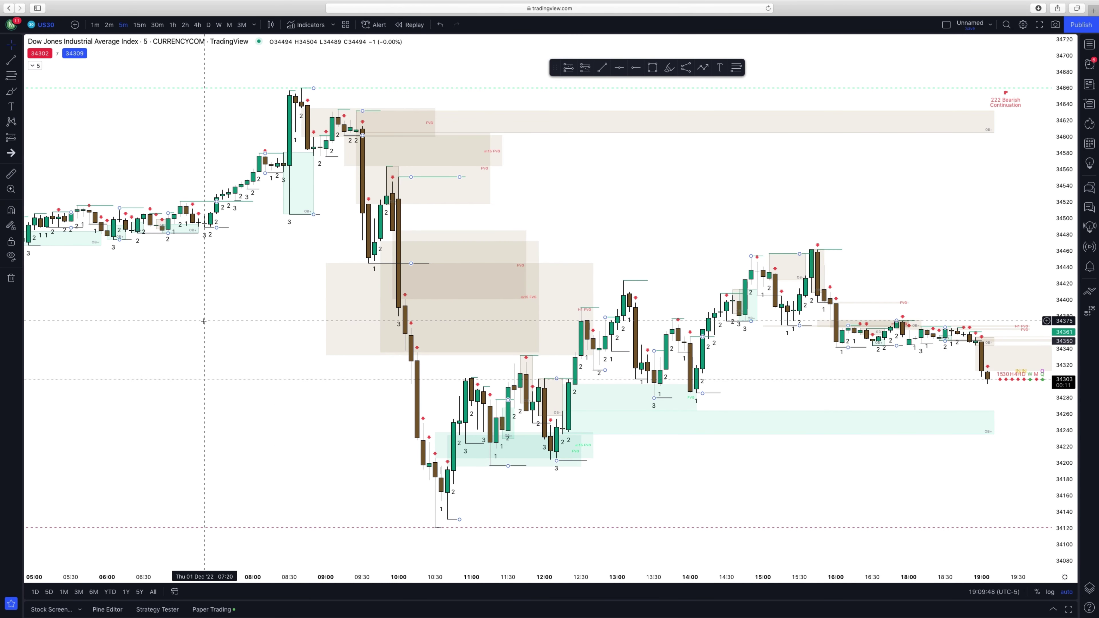
Start a bar replay of the 5-minute chart from around midday on 25 November and switch to the 15-minute timeframe.
{"action": "left_click_drag", "start_coordinate": [195, 327], "coordinate": [430, 336]}
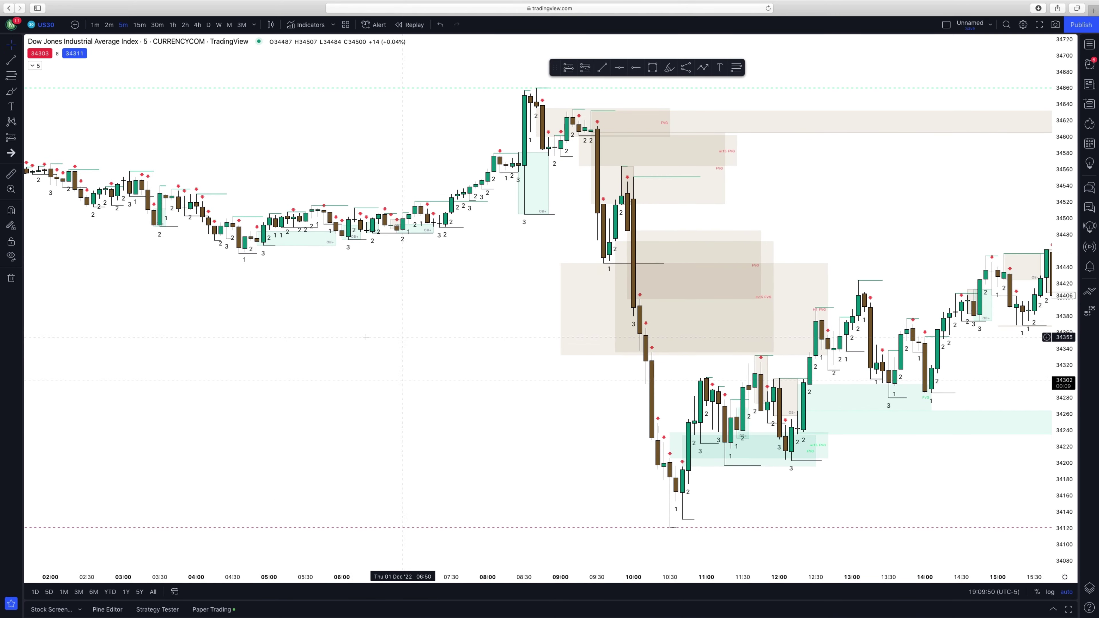
{"action": "left_click_drag", "start_coordinate": [159, 262], "coordinate": [510, 255]}
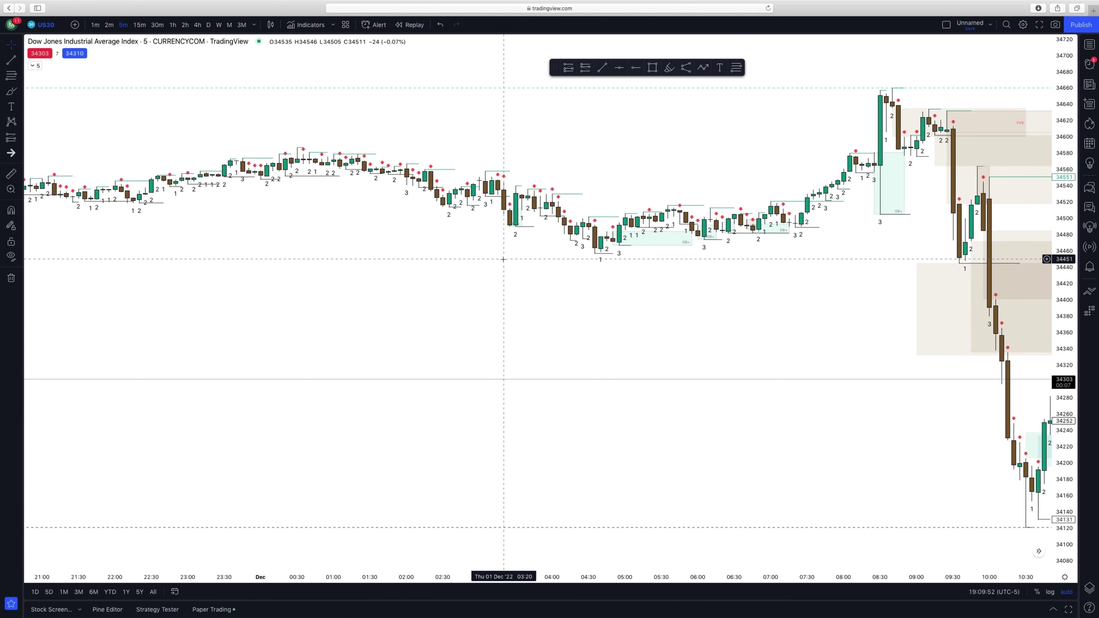
{"action": "left_click_drag", "start_coordinate": [233, 289], "coordinate": [758, 324]}
{"action": "left_click_drag", "start_coordinate": [142, 333], "coordinate": [834, 351]}
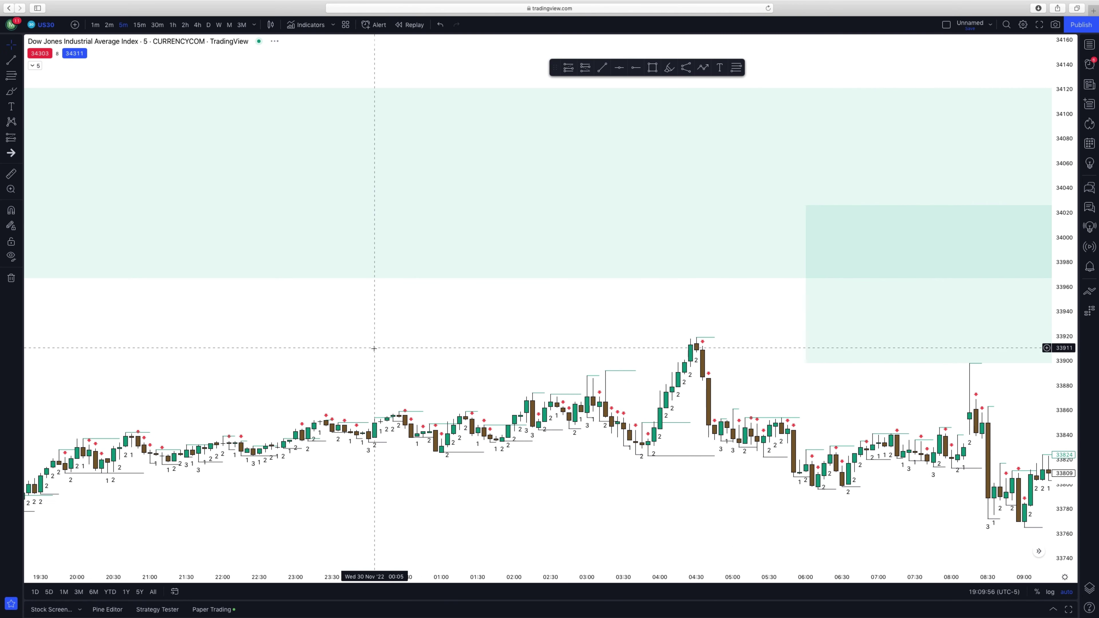
{"action": "left_click_drag", "start_coordinate": [374, 349], "coordinate": [848, 348]}
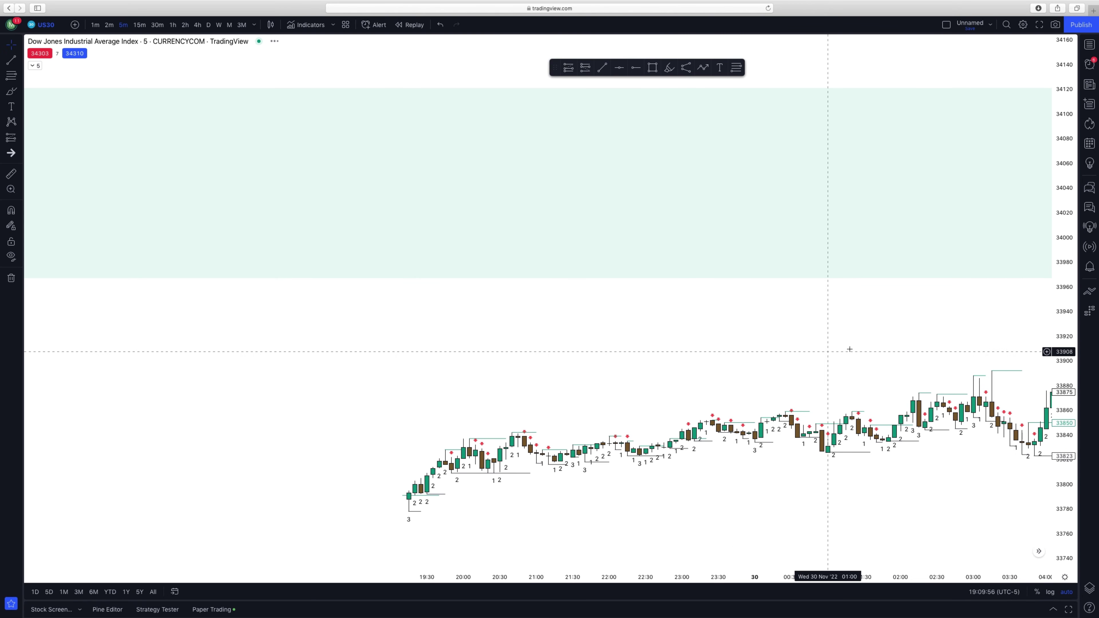
{"action": "left_click_drag", "start_coordinate": [302, 354], "coordinate": [686, 353]}
{"action": "left_click_drag", "start_coordinate": [173, 354], "coordinate": [822, 362]}
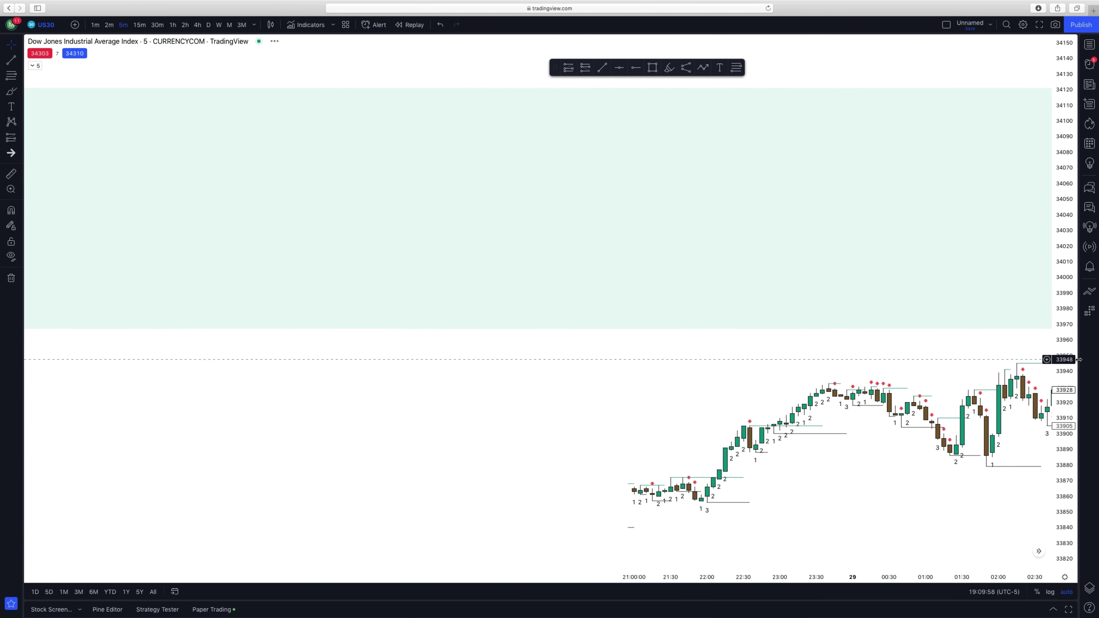
{"action": "left_click_drag", "start_coordinate": [302, 363], "coordinate": [655, 363]}
{"action": "left_click_drag", "start_coordinate": [260, 348], "coordinate": [1019, 331]}
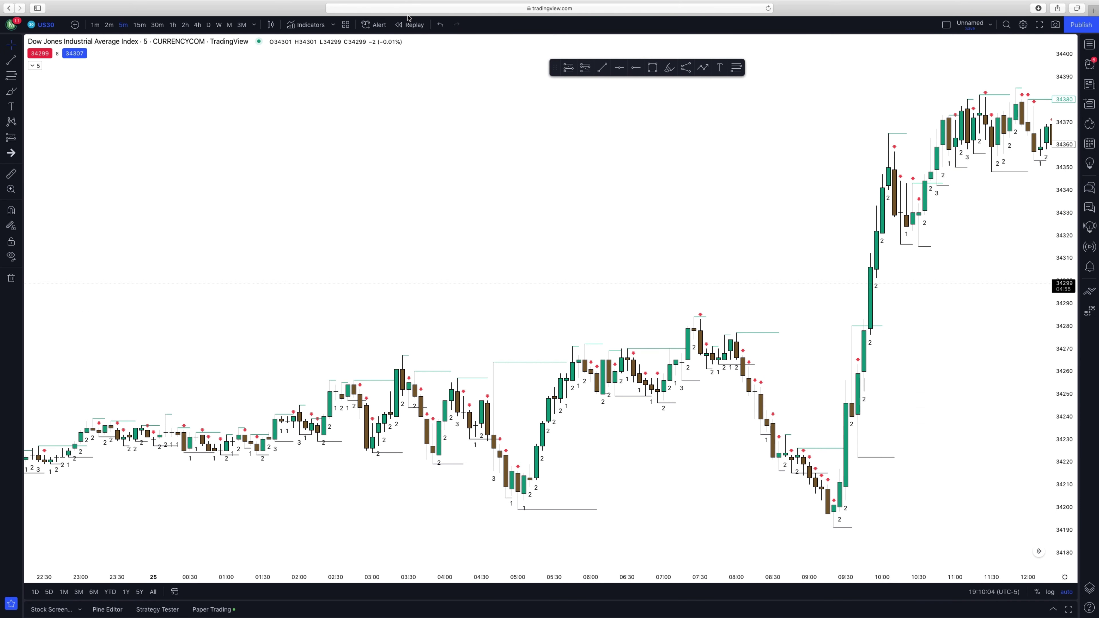
{"action": "left_click", "coordinate": [410, 25]}
{"action": "left_click", "coordinate": [1040, 142]}
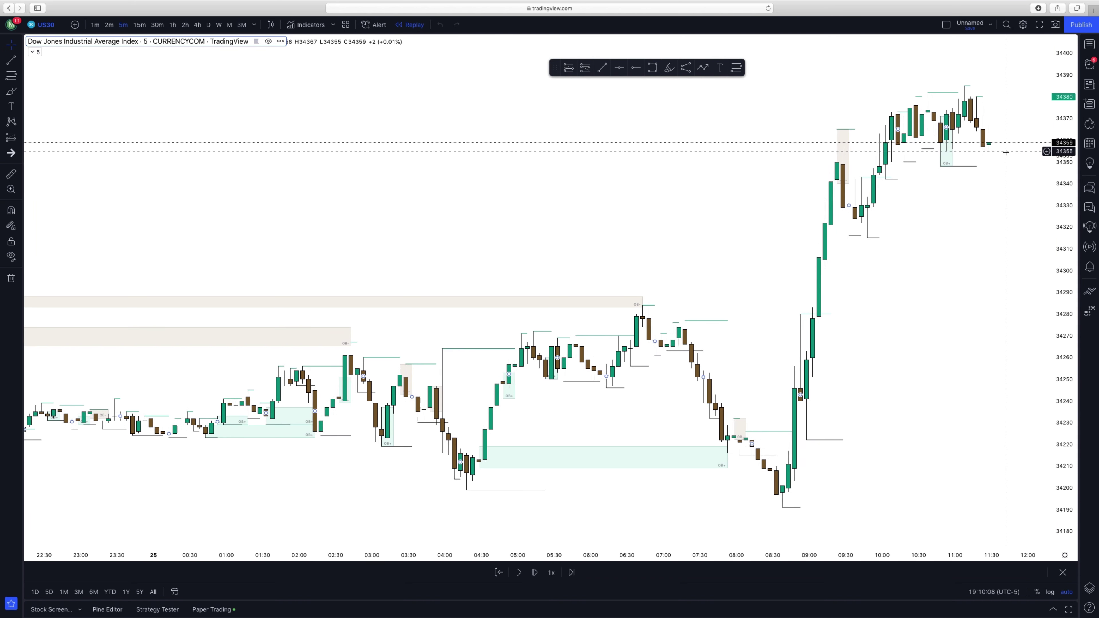
{"action": "left_click", "coordinate": [143, 26]}
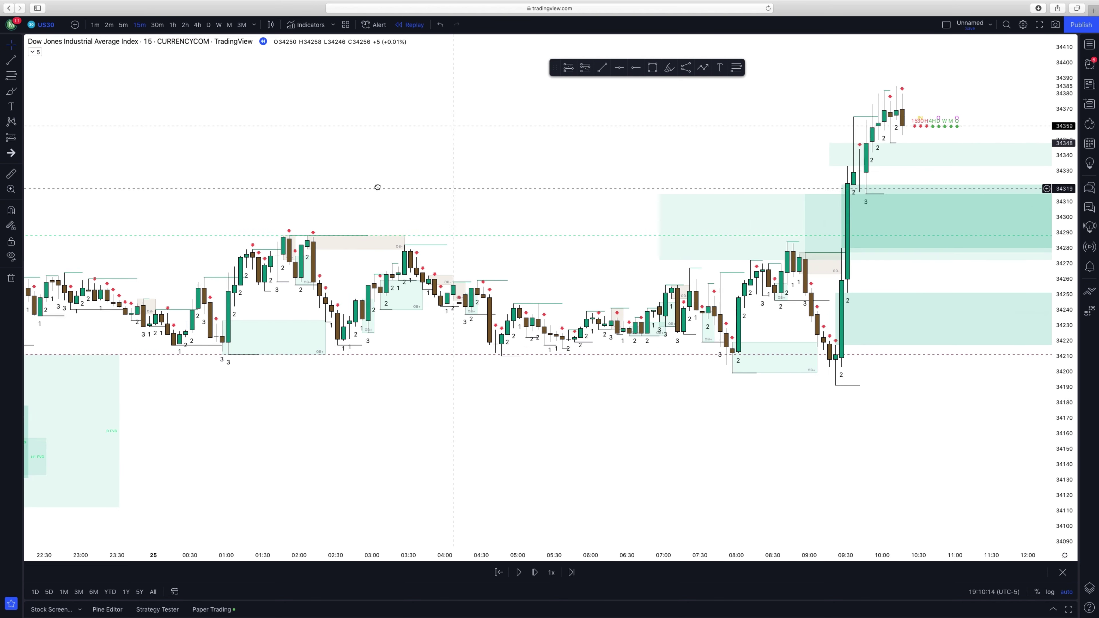
Add a text note in the empty area below the candles reading "order block- formed at a swing low or a swing high", split after "or".
{"action": "left_click", "coordinate": [720, 67]}
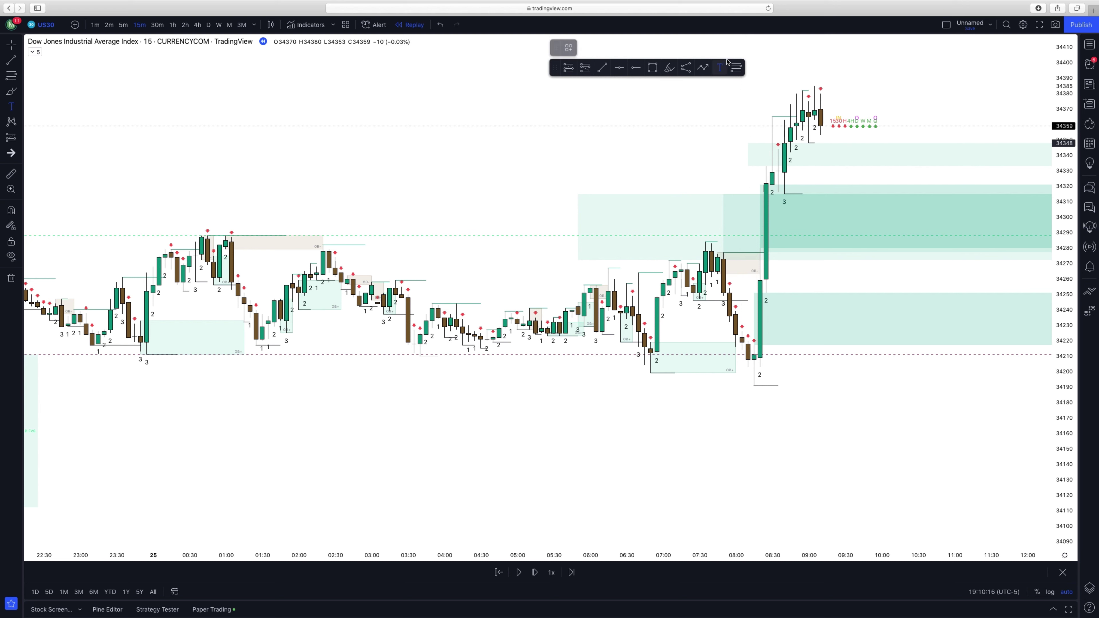
{"action": "left_click", "coordinate": [383, 420]}
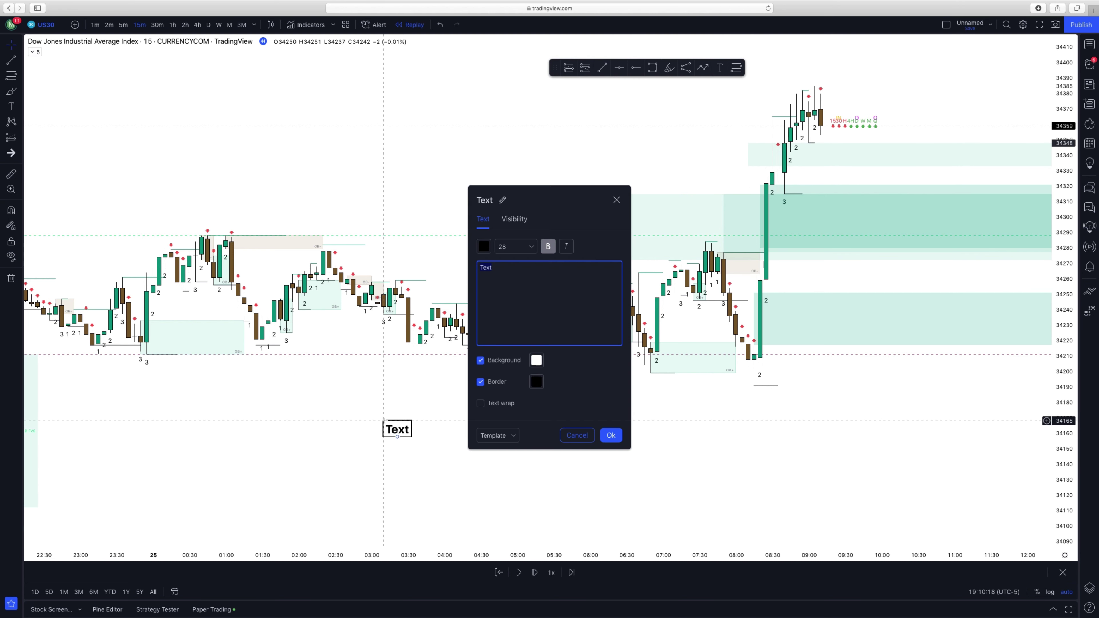
{"action": "left_click", "coordinate": [509, 290]}
{"action": "key", "text": "BackSpace"}
{"action": "key", "text": "BackSpace"}
{"action": "key", "text": "BackSpace"}
{"action": "key", "text": "BackSpace"}
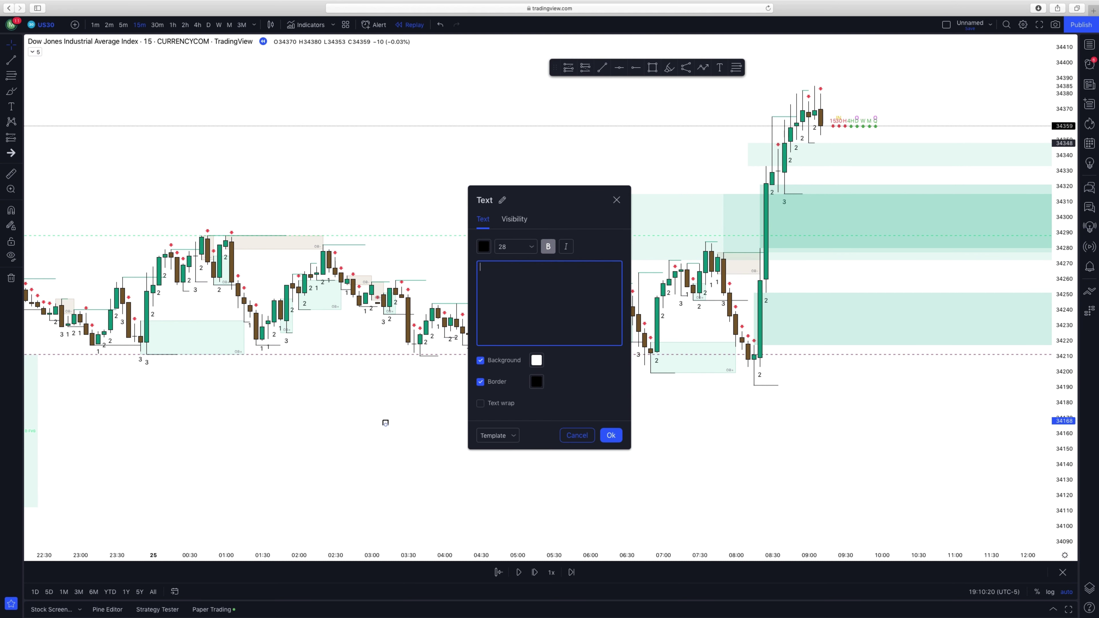
{"action": "type", "text": "order block-"}
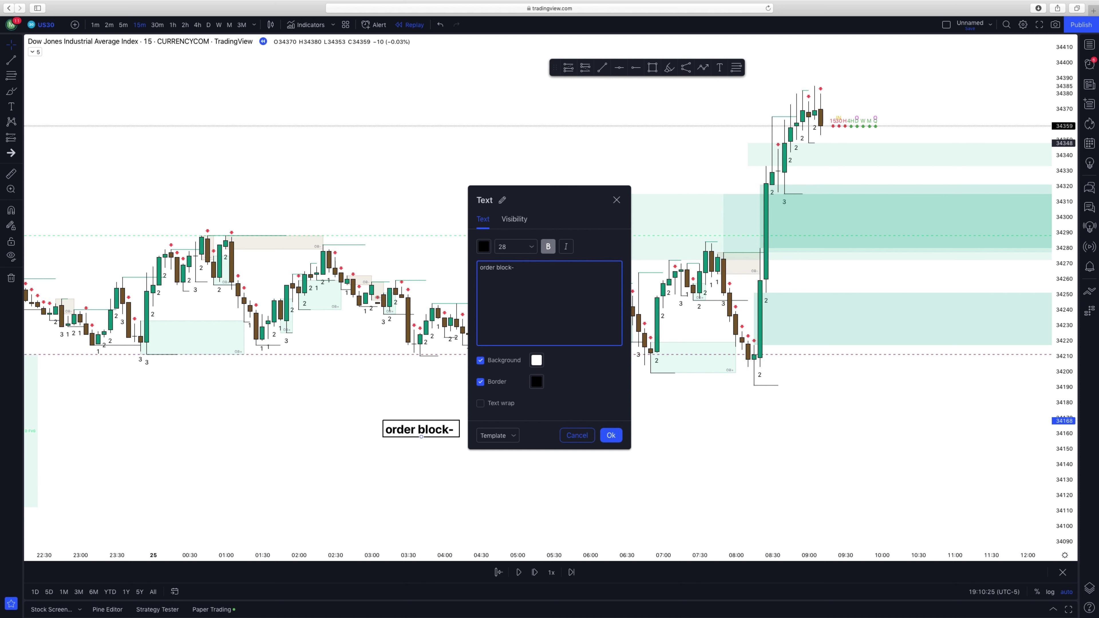
{"action": "type", "text": " formed at a swing low or"}
{"action": "key", "text": "Return"}
{"action": "type", "text": "a swing high"}
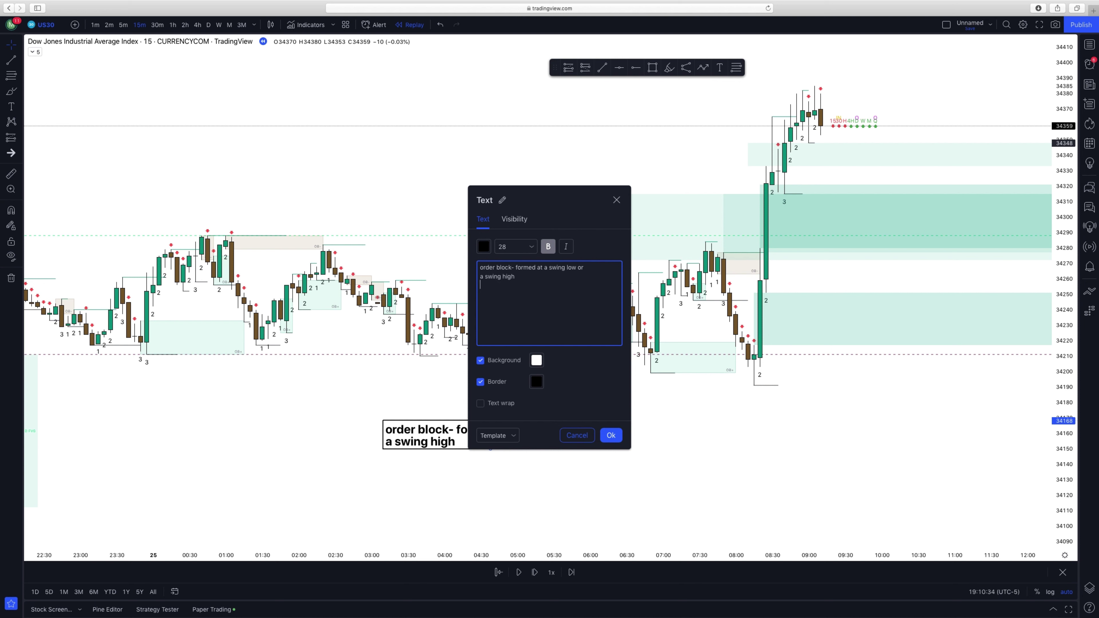
Add a second paragraph to the note, after a blank line, reading "at swing low ob -DEMAND AREA - BUYERS in that area".
{"action": "key", "text": "Return"}
{"action": "key", "text": "Return"}
{"action": "type", "text": "at"}
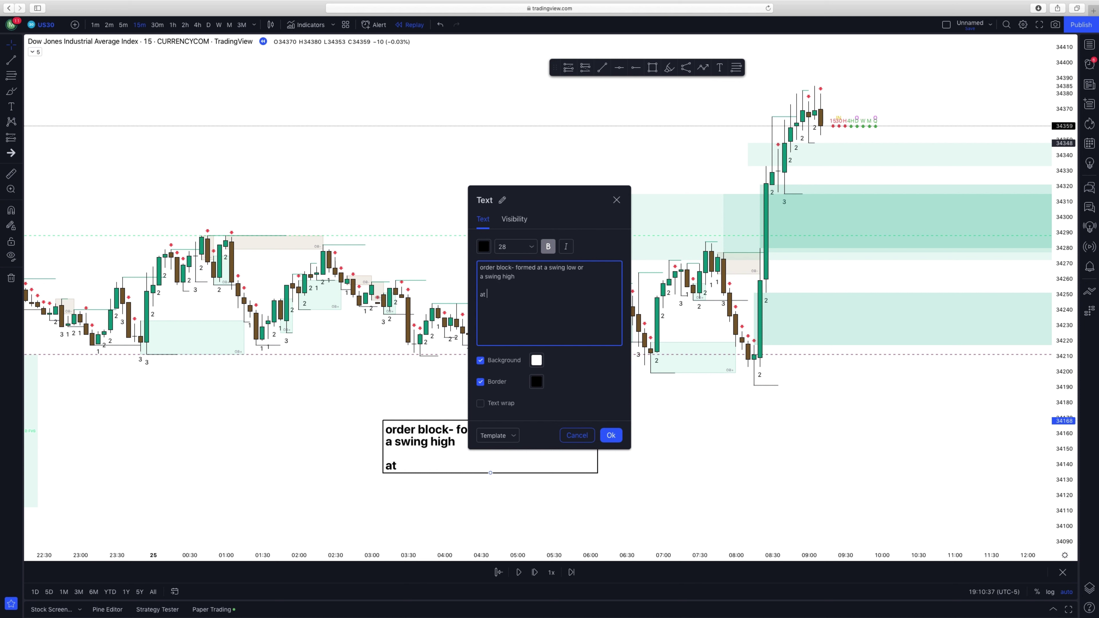
{"action": "type", "text": " swing low ob -DE<A"}
{"action": "key", "text": "BackSpace"}
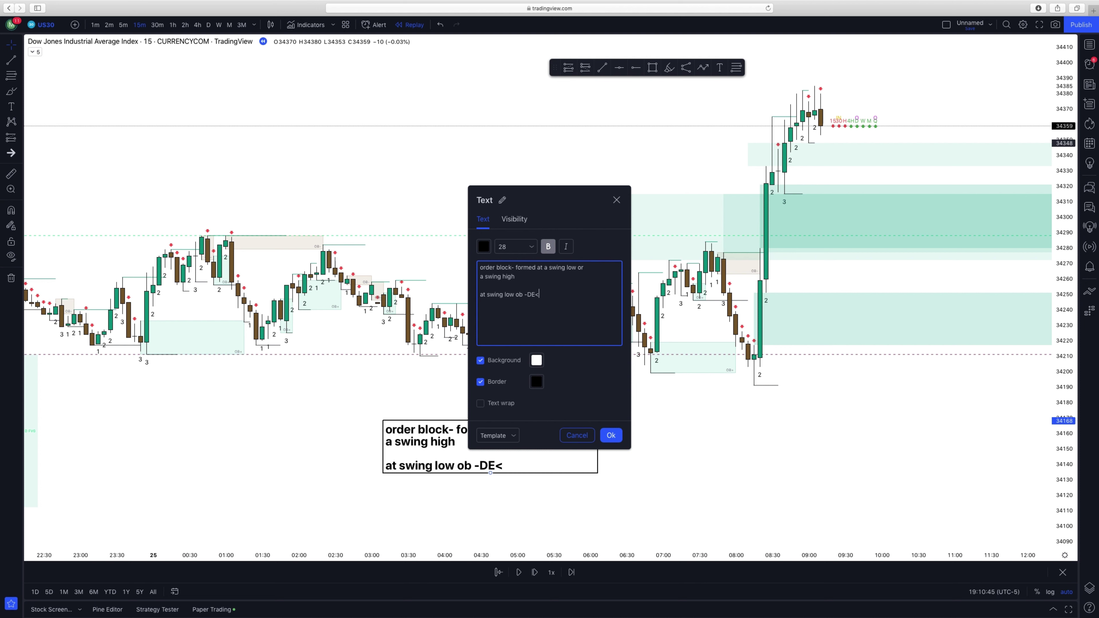
{"action": "type", "text": "MAND AREA - "}
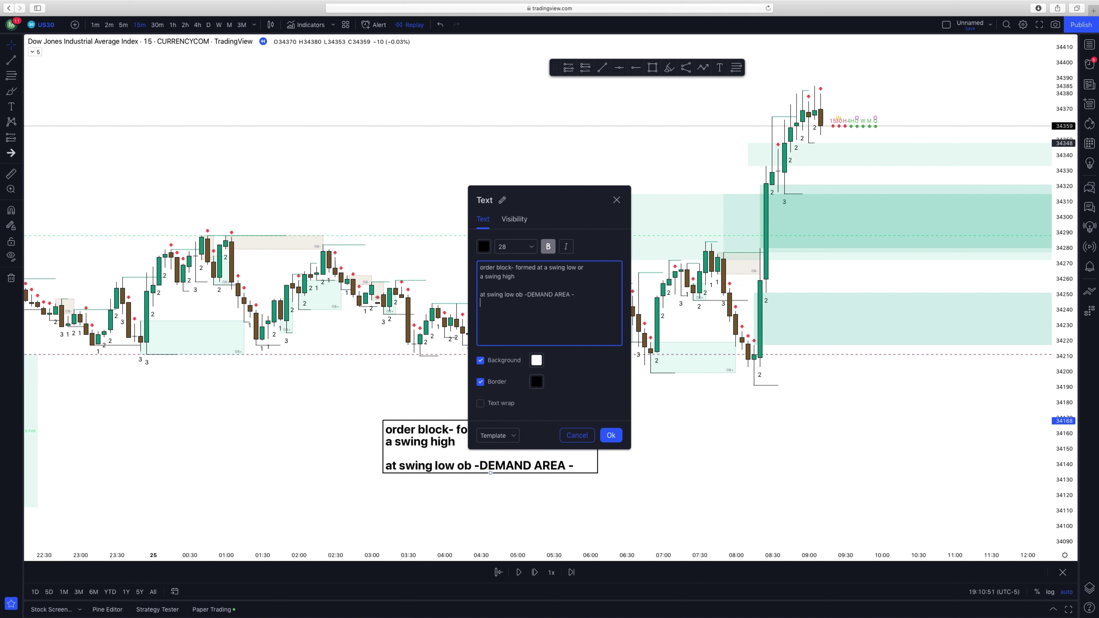
{"action": "type", "text": "BUYERS "}
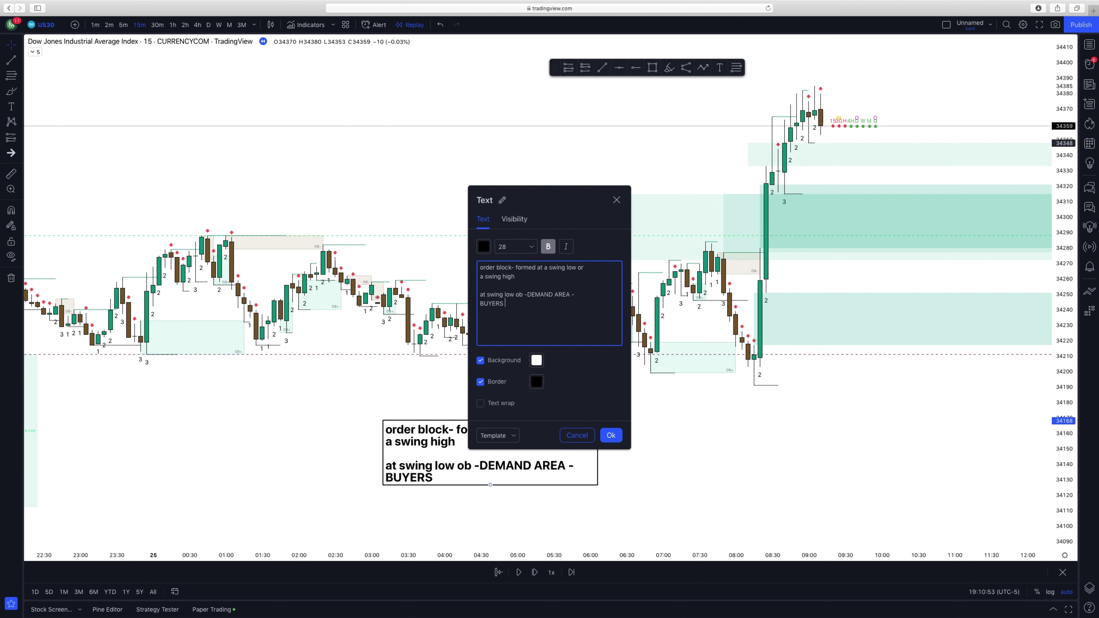
{"action": "type", "text": "in that area"}
{"action": "key", "text": "Return"}
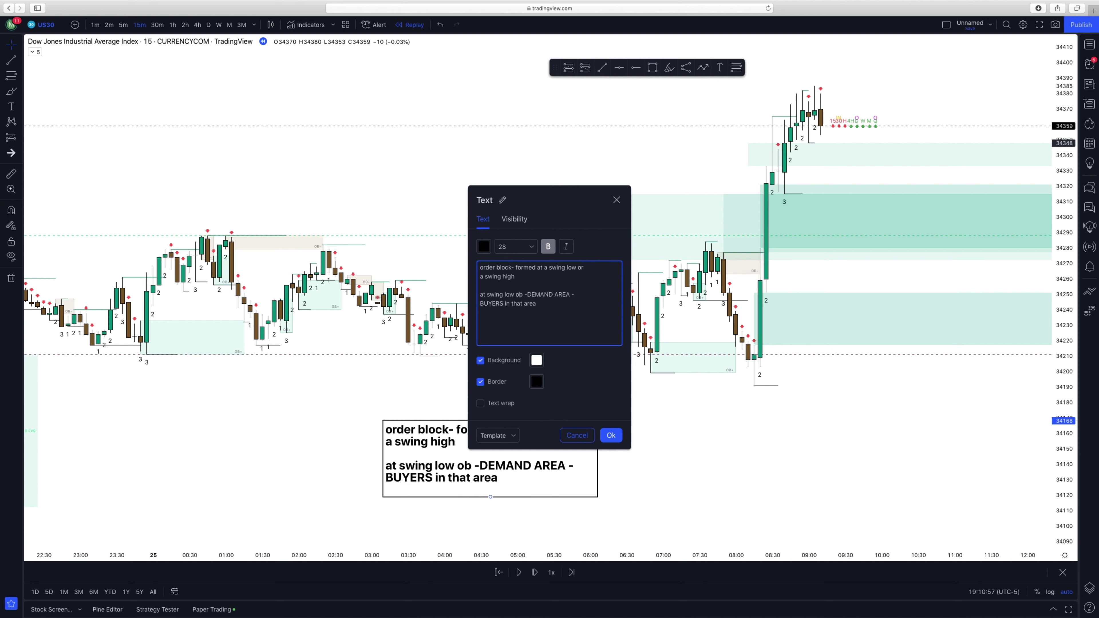
Finish the note with the paragraph "at a swing high ob- SUPPLY- SELLERS in that area" and move it to the chart's lower-left area.
{"action": "type", "text": "at a swing high "}
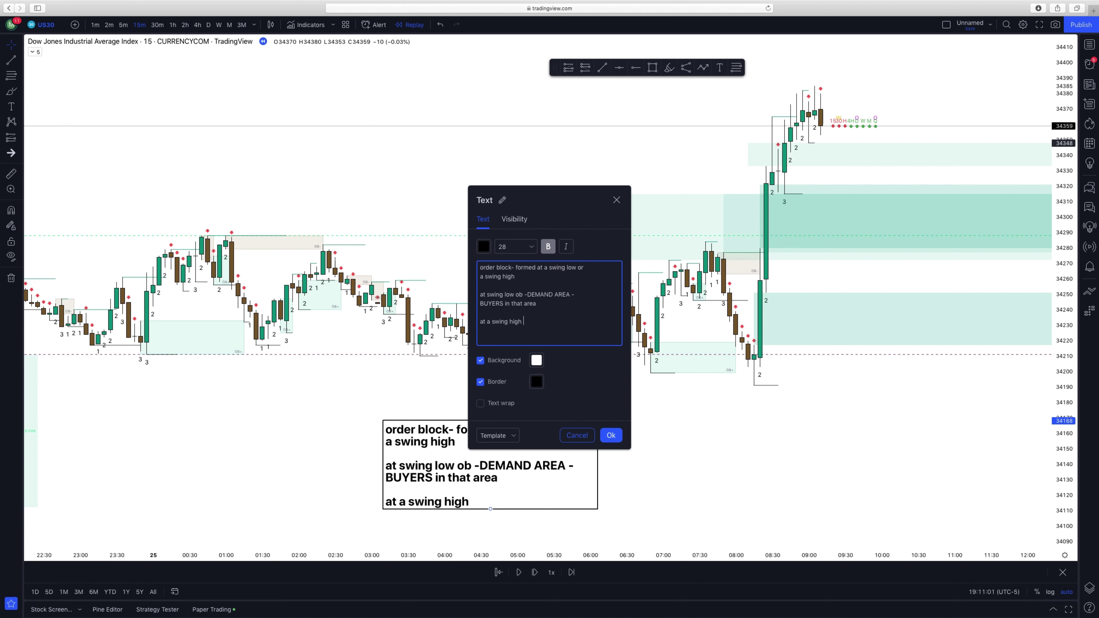
{"action": "type", "text": "ob- SUPPLY- SELLER"}
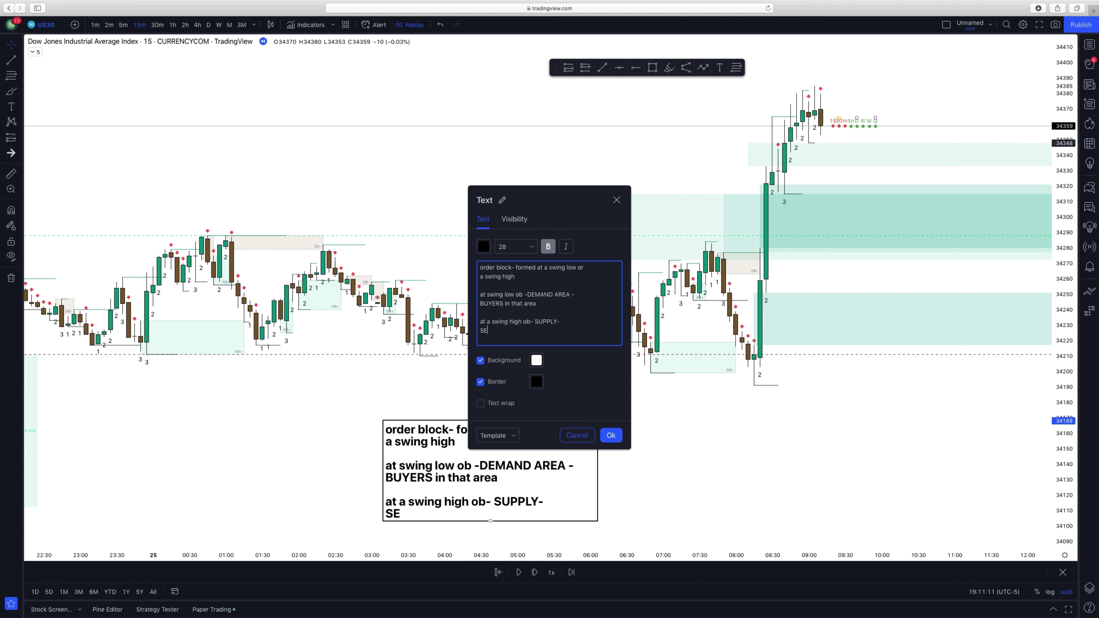
{"action": "key", "text": "BackSpace"}
{"action": "type", "text": "ERS in that area"}
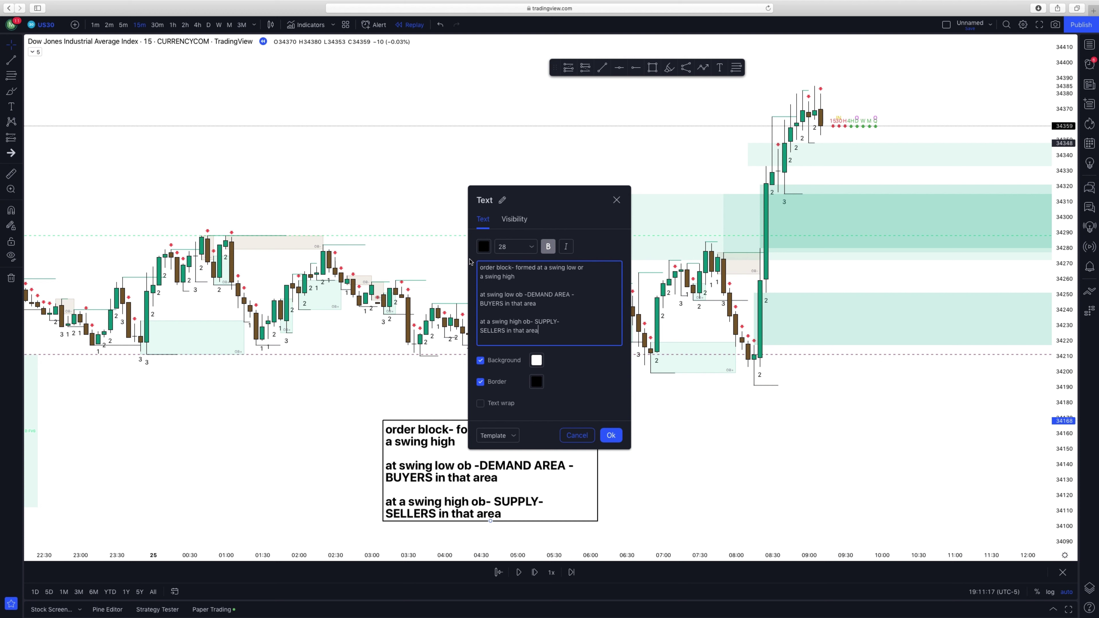
{"action": "left_click", "coordinate": [611, 435]}
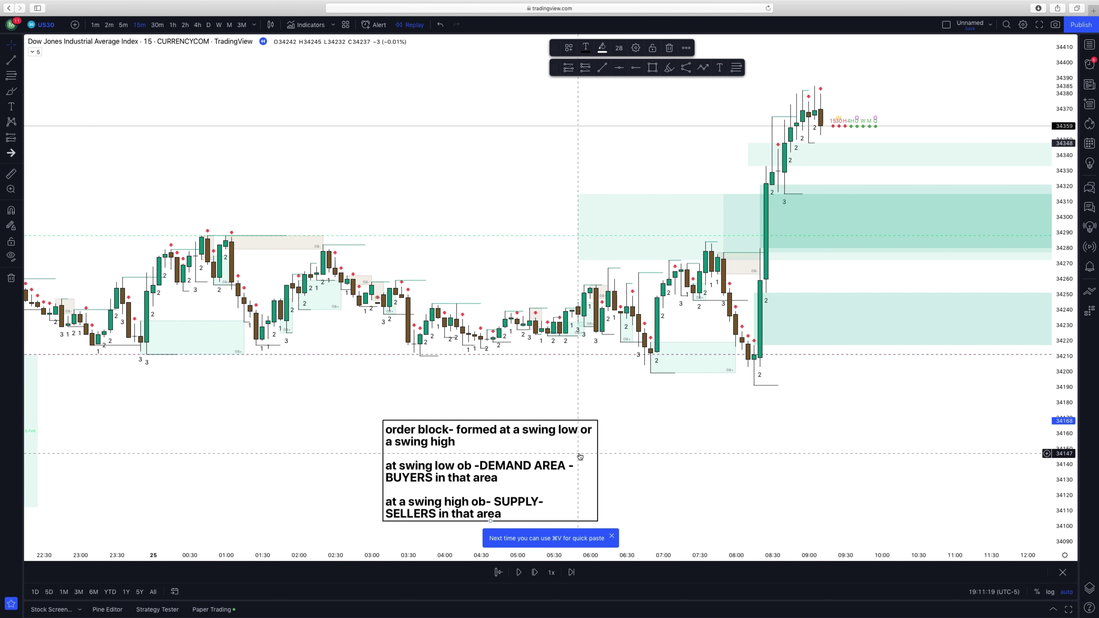
{"action": "left_click_drag", "start_coordinate": [580, 455], "coordinate": [259, 433]}
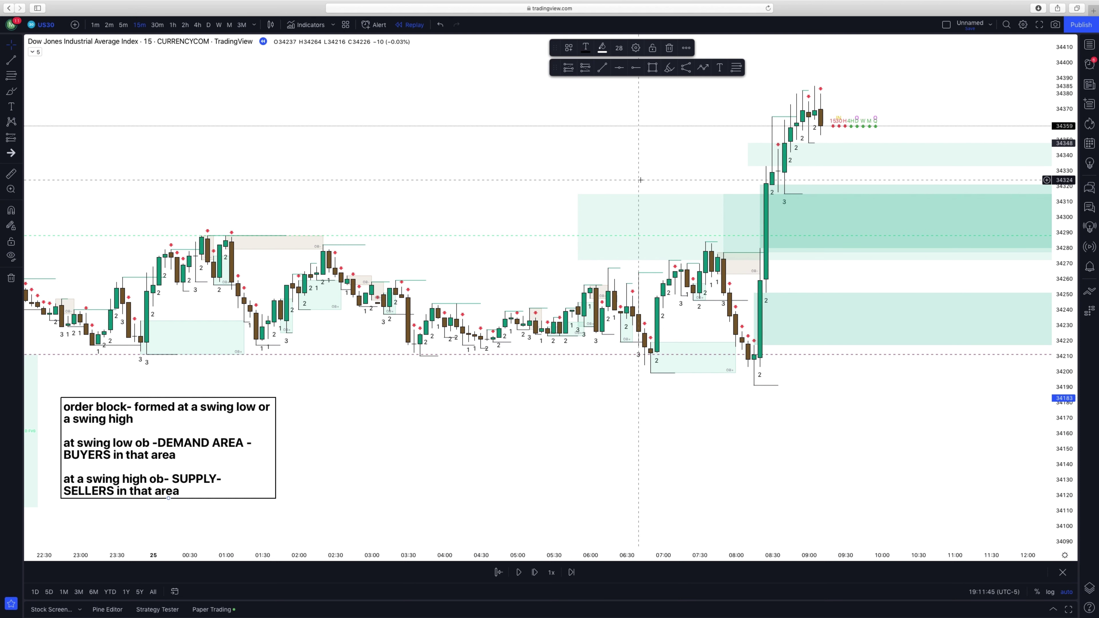
Draw a horizontal ray from the swing low at 34199, along the base of the green order block before the final rally.
{"action": "left_click", "coordinate": [641, 72]}
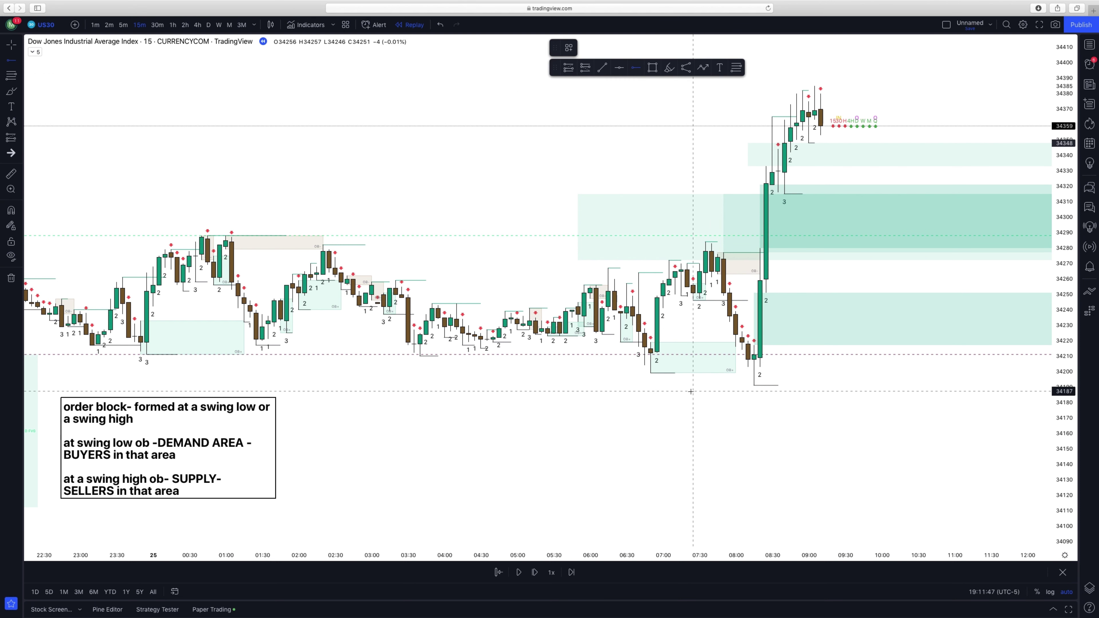
{"action": "left_click", "coordinate": [651, 372]}
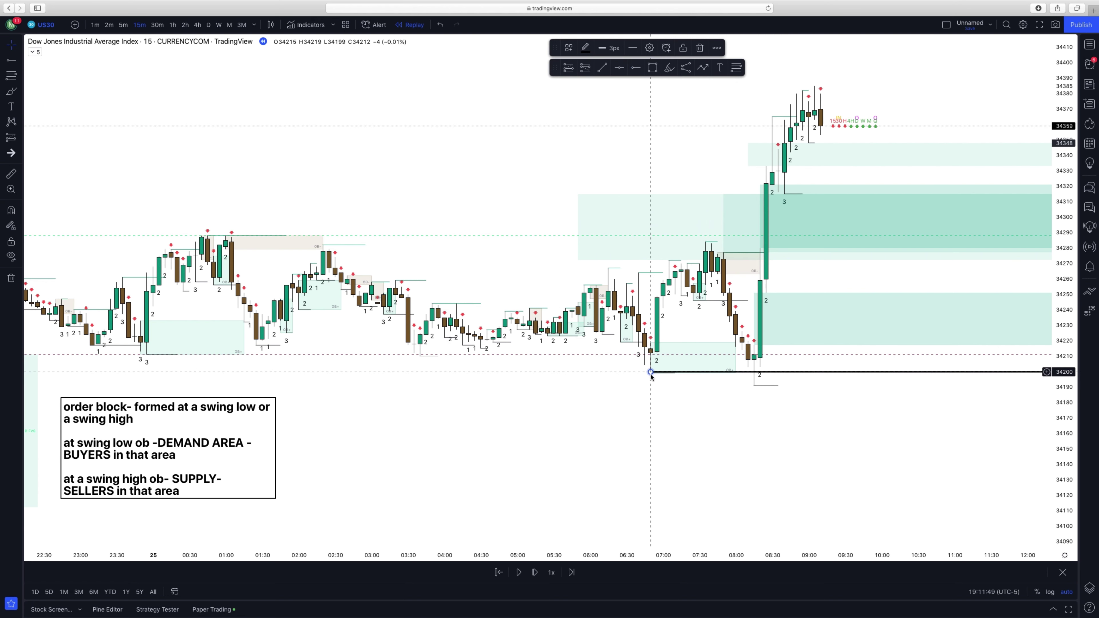
{"action": "left_click_drag", "start_coordinate": [657, 371], "coordinate": [658, 373]}
Label the swing-low ray "swing low +OB DEMAND AREA BUYERS STEPPING IN" in black text.
{"action": "left_click_drag", "start_coordinate": [1067, 422], "coordinate": [1066, 418]}
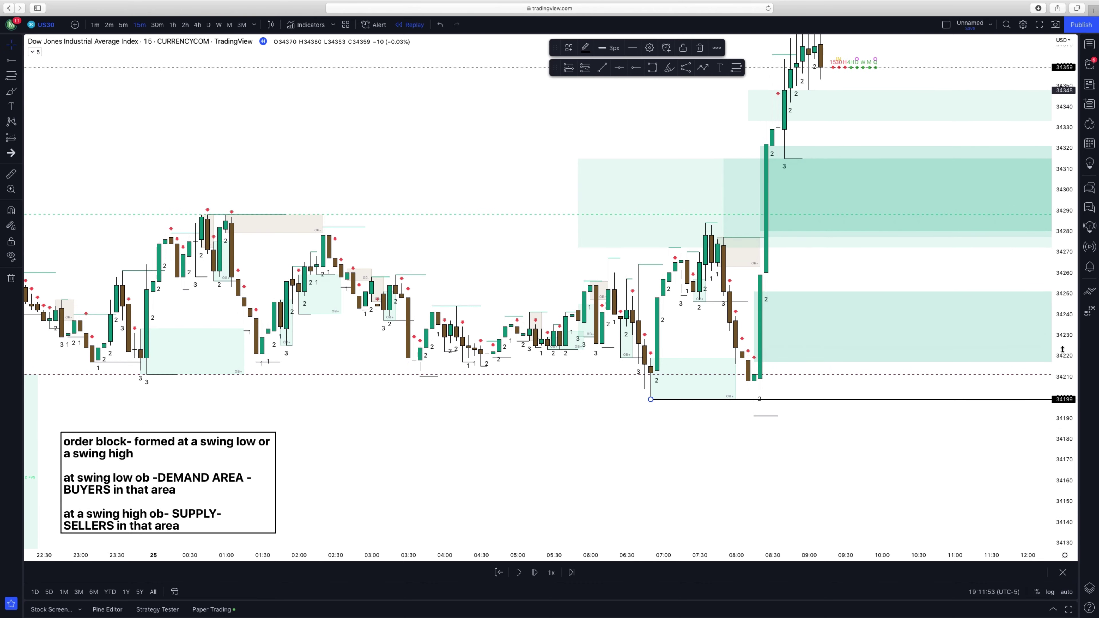
{"action": "scroll", "coordinate": [820, 542], "scroll_direction": "up", "scroll_amount": 5}
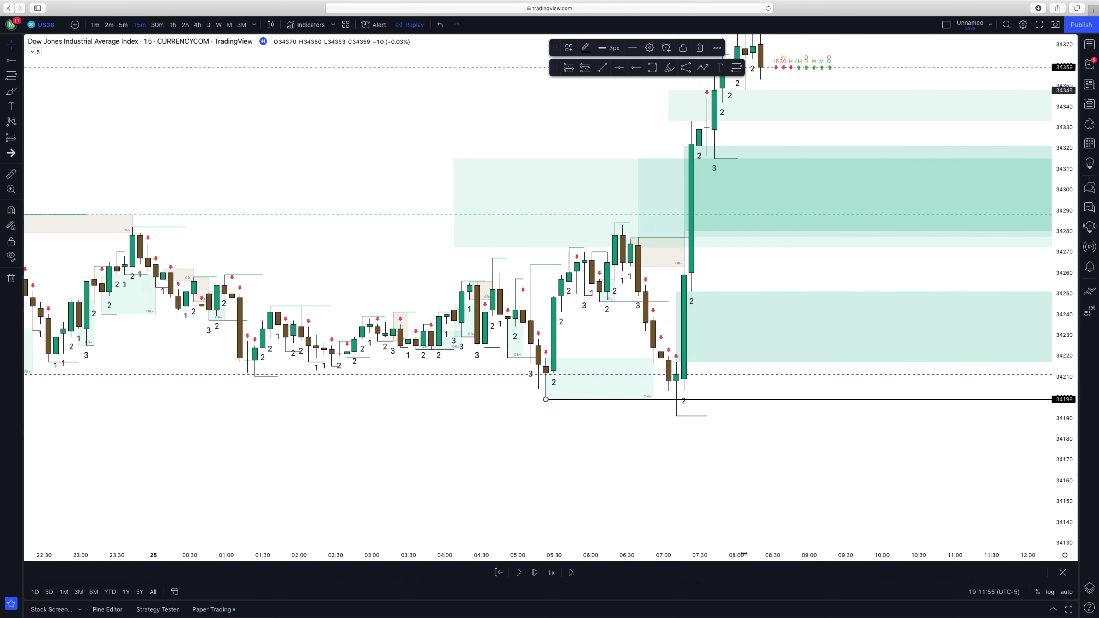
{"action": "scroll", "coordinate": [693, 544], "scroll_direction": "up", "scroll_amount": 1}
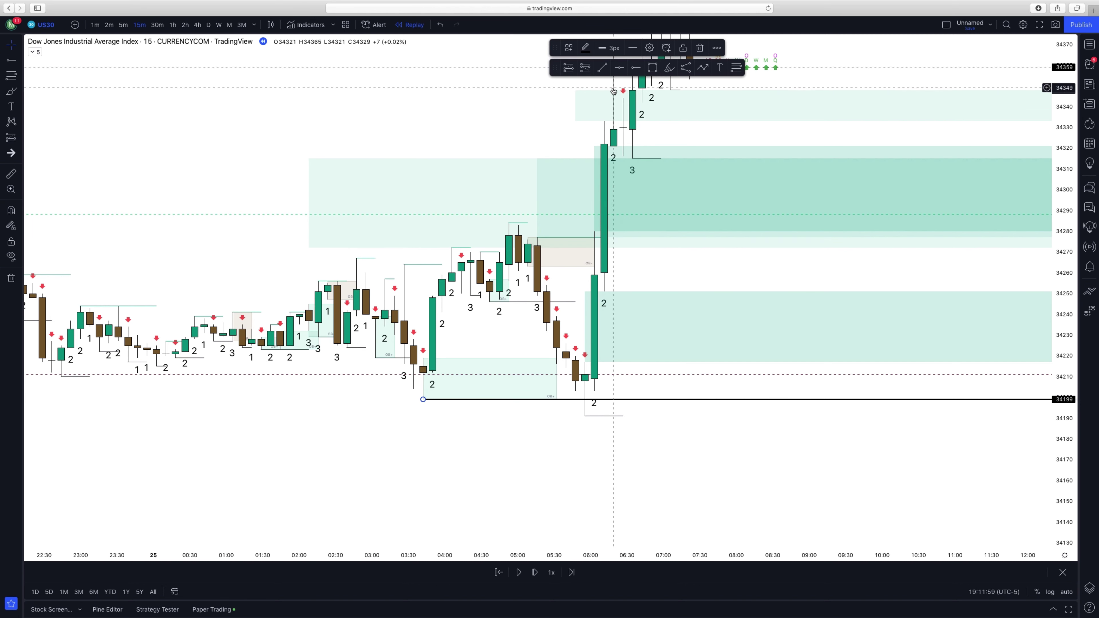
{"action": "left_click", "coordinate": [649, 48]}
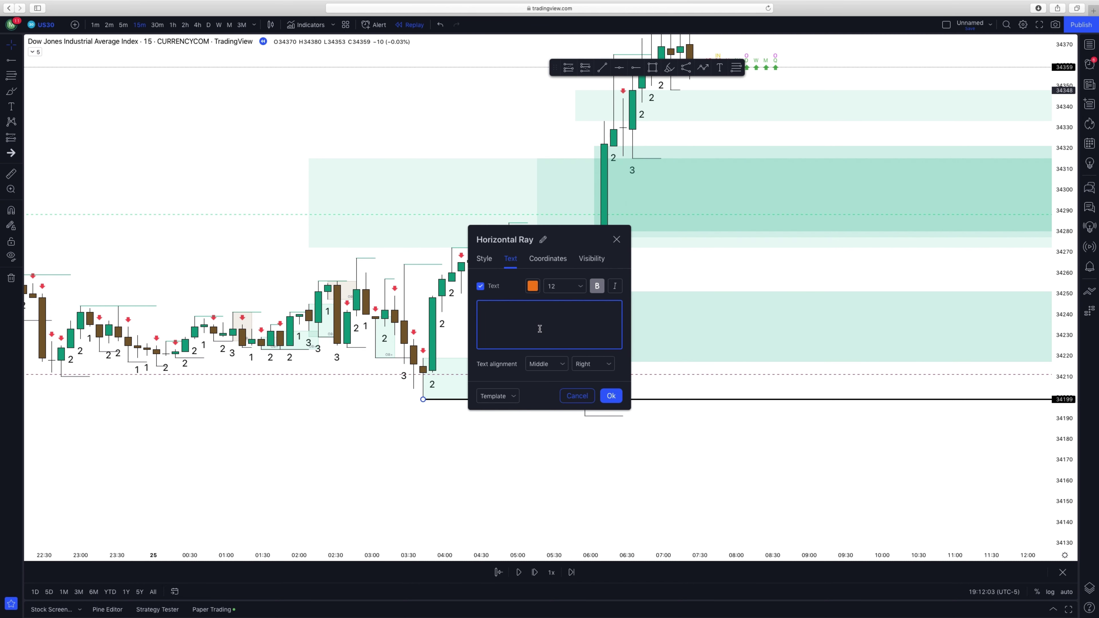
{"action": "type", "text": "swing low +OB DE"}
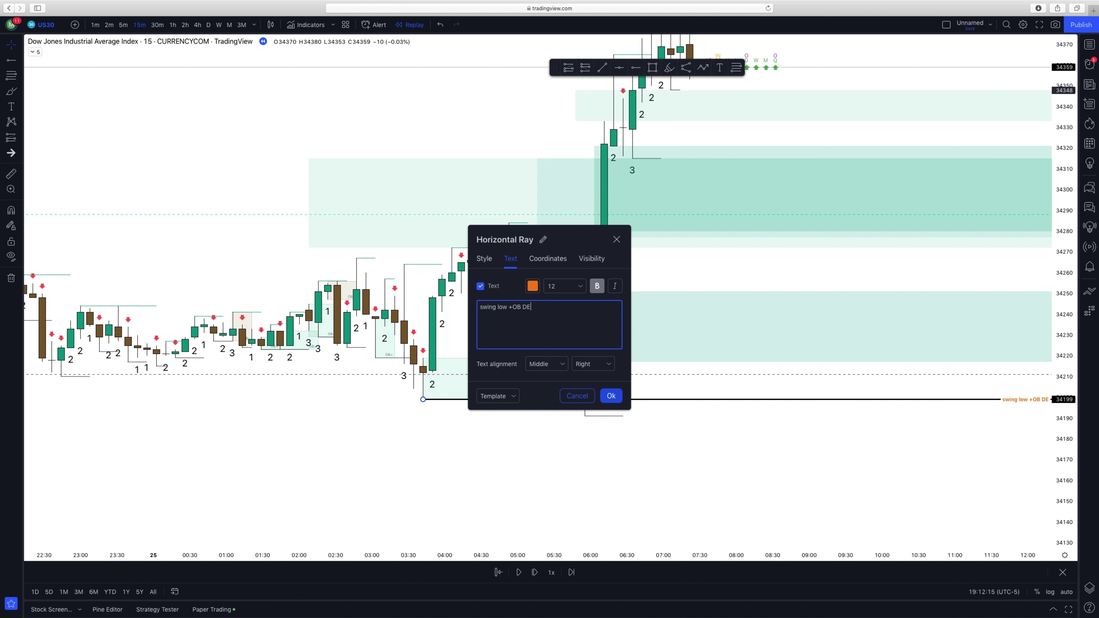
{"action": "type", "text": "MAND AREA BUYERS STEPPIN"}
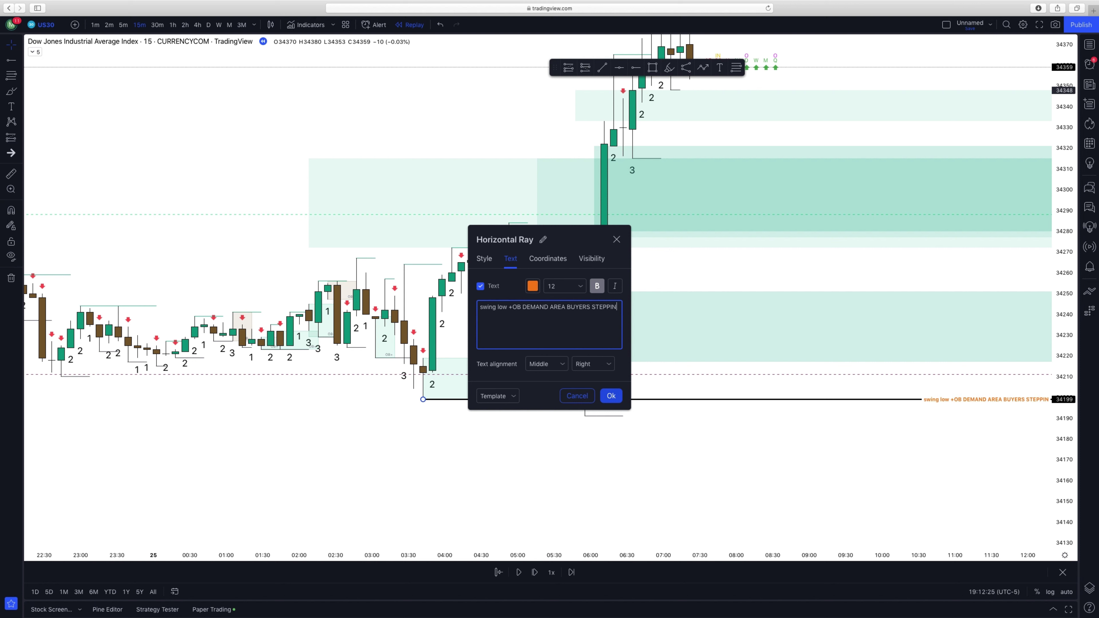
{"action": "type", "text": "G IN"}
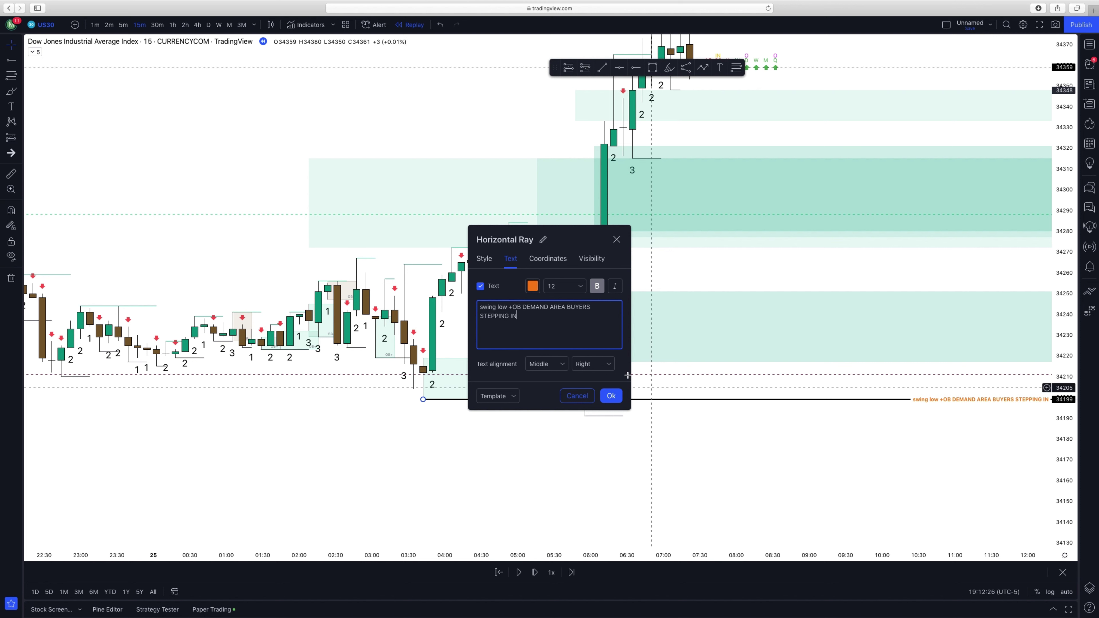
{"action": "left_click", "coordinate": [532, 286]}
{"action": "left_click", "coordinate": [622, 303]}
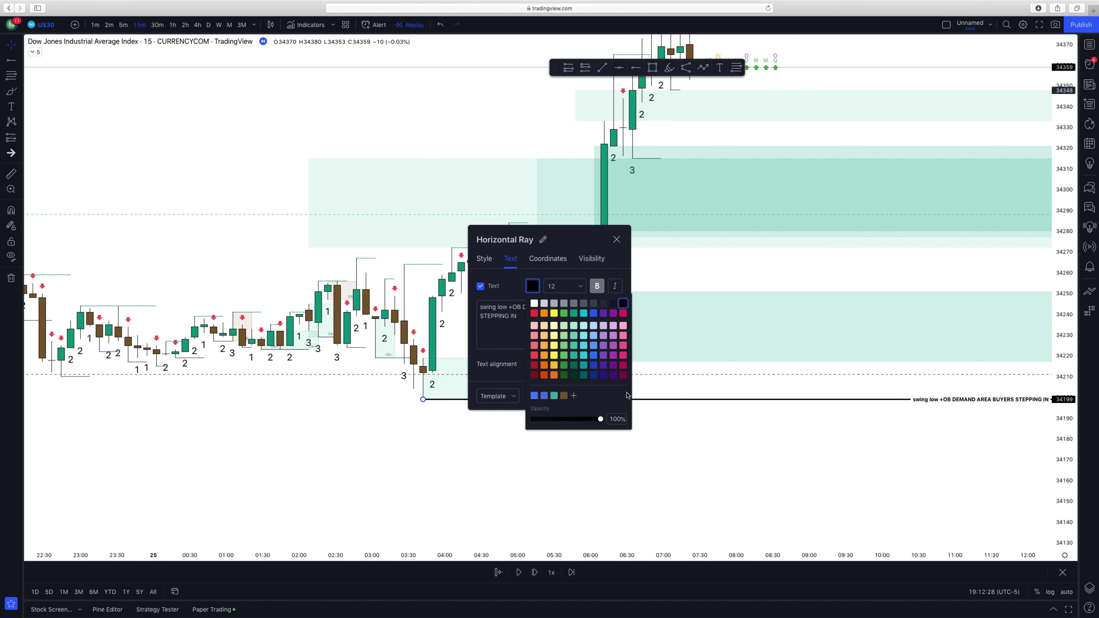
{"action": "left_click", "coordinate": [631, 434]}
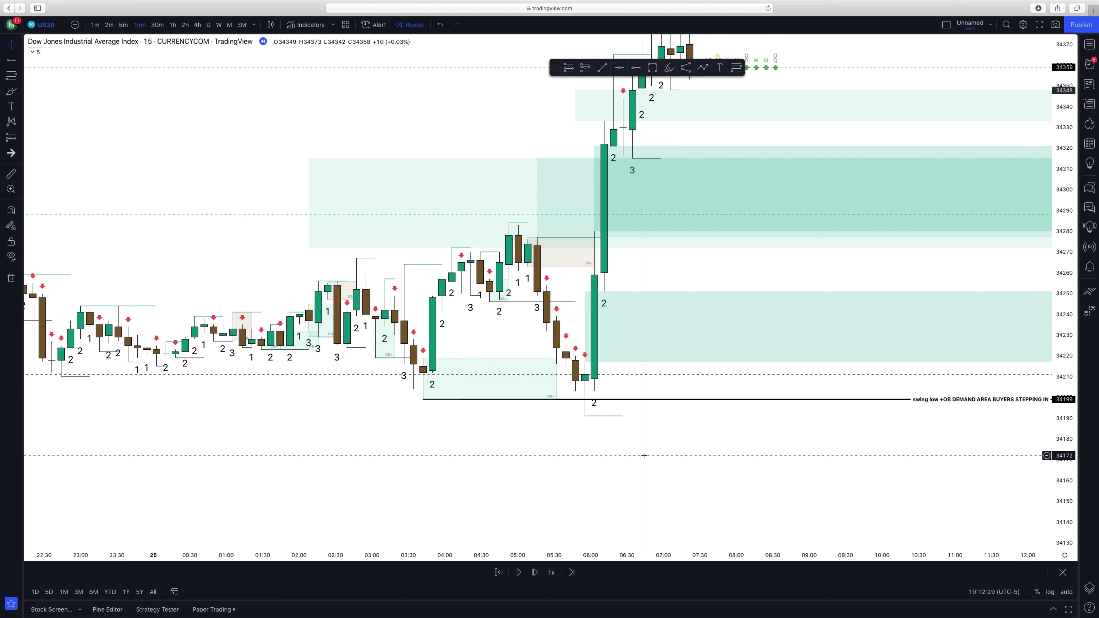
Set the swing-low ray's label to font size 40.
{"action": "double_click", "coordinate": [609, 400]}
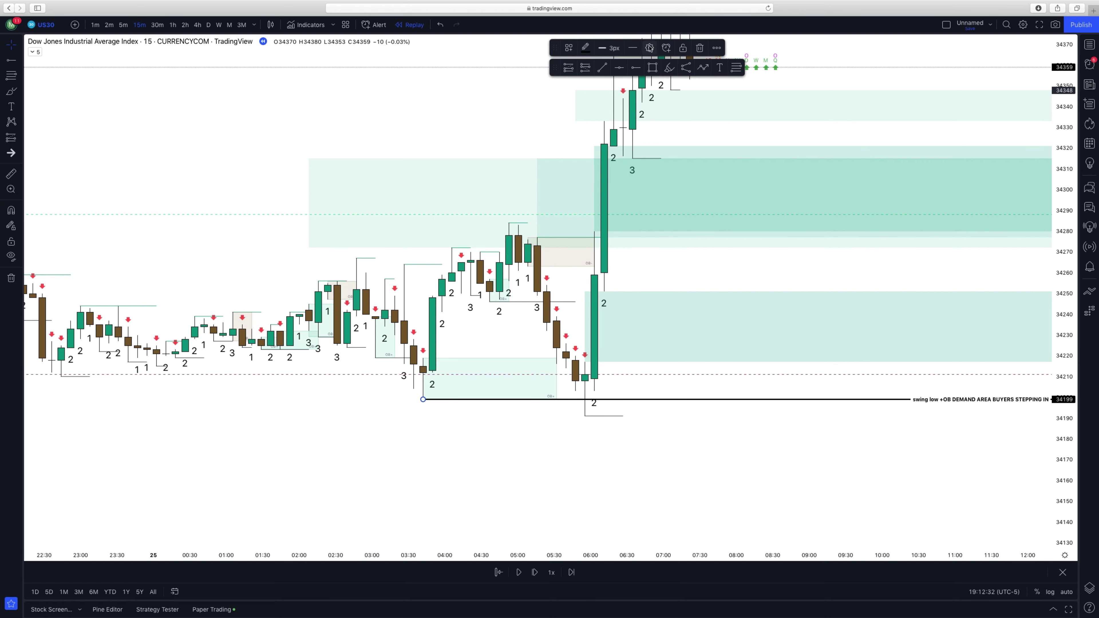
{"action": "left_click", "coordinate": [579, 286]}
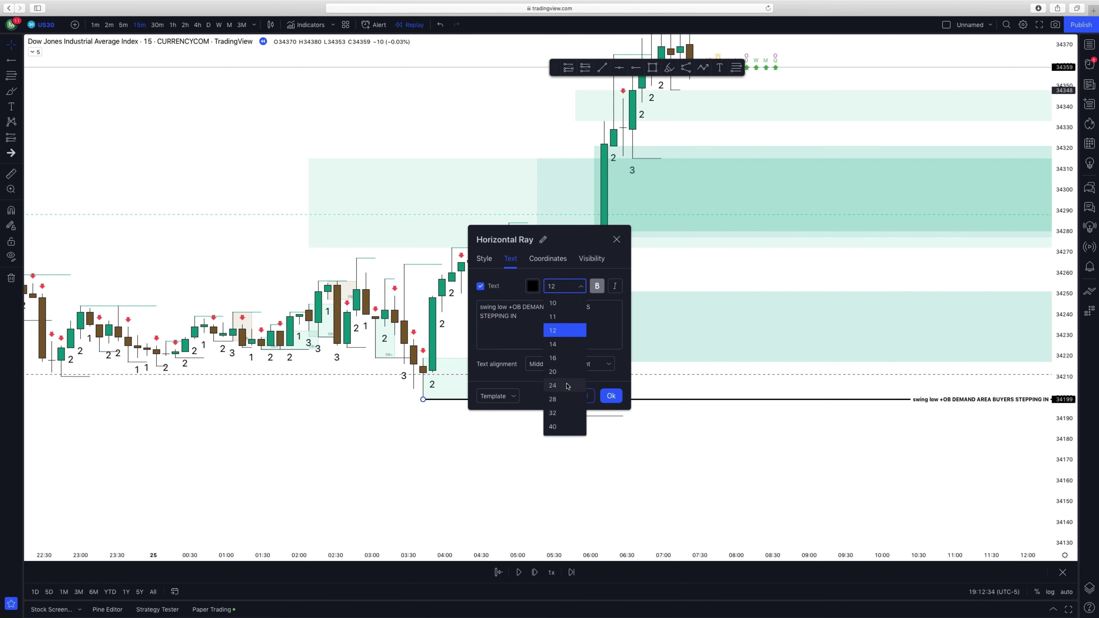
{"action": "left_click", "coordinate": [558, 427]}
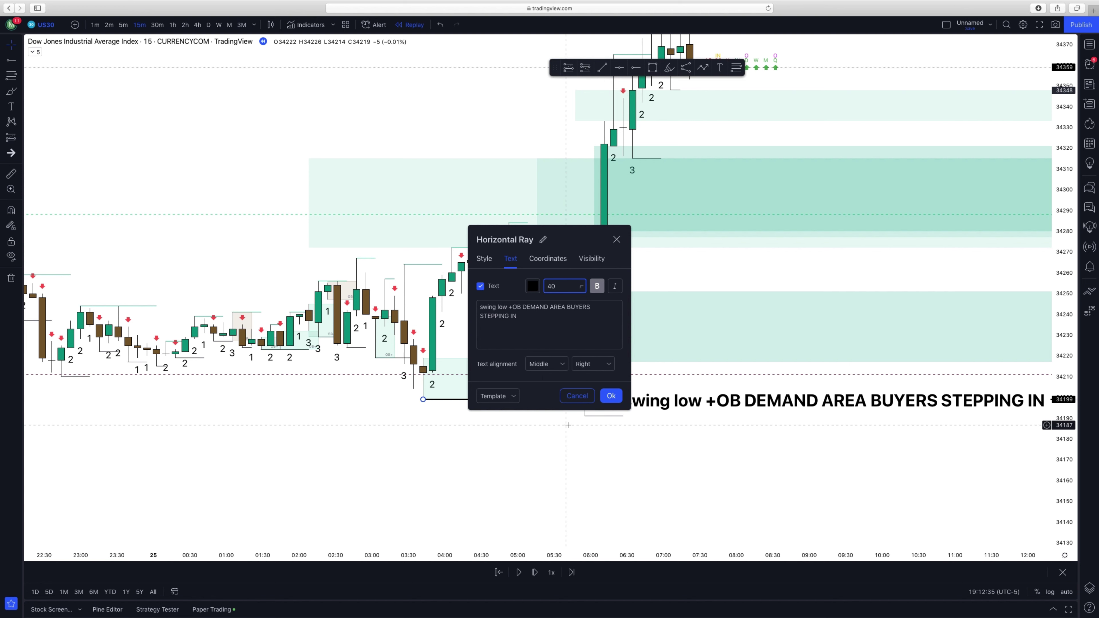
{"action": "left_click", "coordinate": [593, 442]}
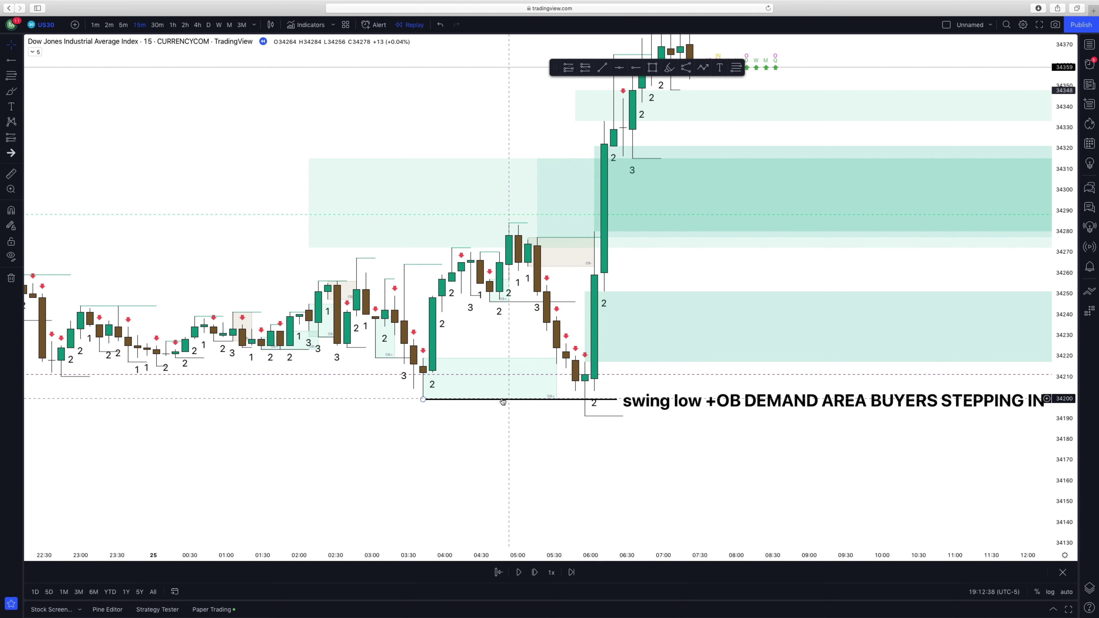
Highlight the swing low at 34199 in black with a short mark beneath it and a loop around its candles.
{"action": "left_click", "coordinate": [669, 67]}
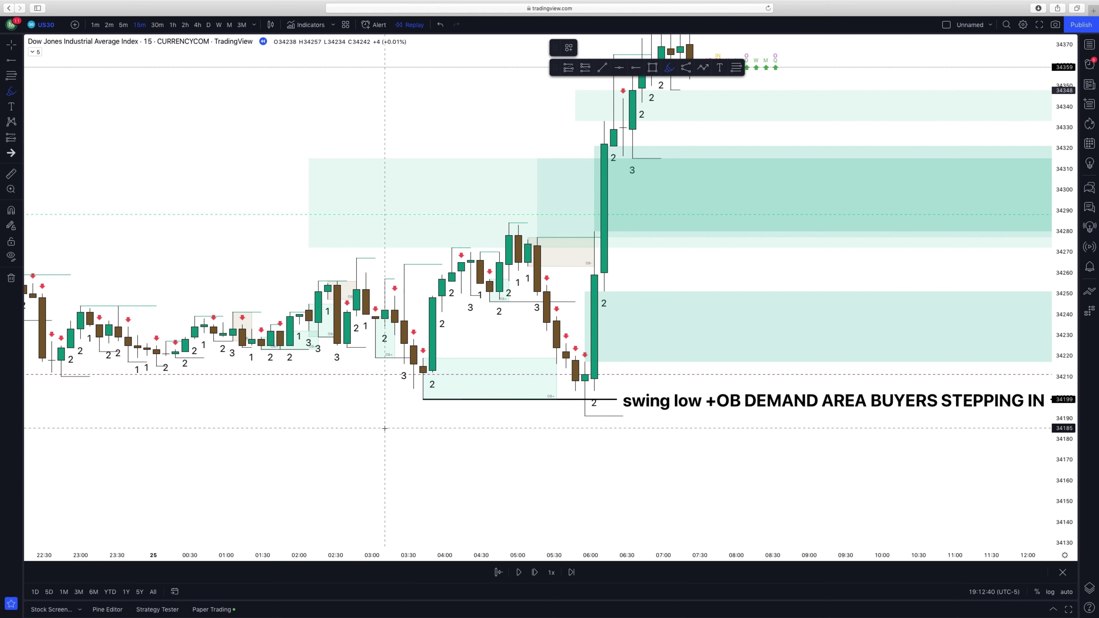
{"action": "left_click_drag", "start_coordinate": [423, 404], "coordinate": [413, 421]}
{"action": "mouse_move", "coordinate": [453, 364]}
{"action": "left_mouse_down"}
{"action": "mouse_move", "coordinate": [439, 360]}
{"action": "mouse_move", "coordinate": [431, 324]}
{"action": "mouse_move", "coordinate": [416, 337]}
{"action": "mouse_move", "coordinate": [415, 395]}
{"action": "mouse_move", "coordinate": [430, 402]}
{"action": "mouse_move", "coordinate": [451, 363]}
{"action": "left_mouse_up"}
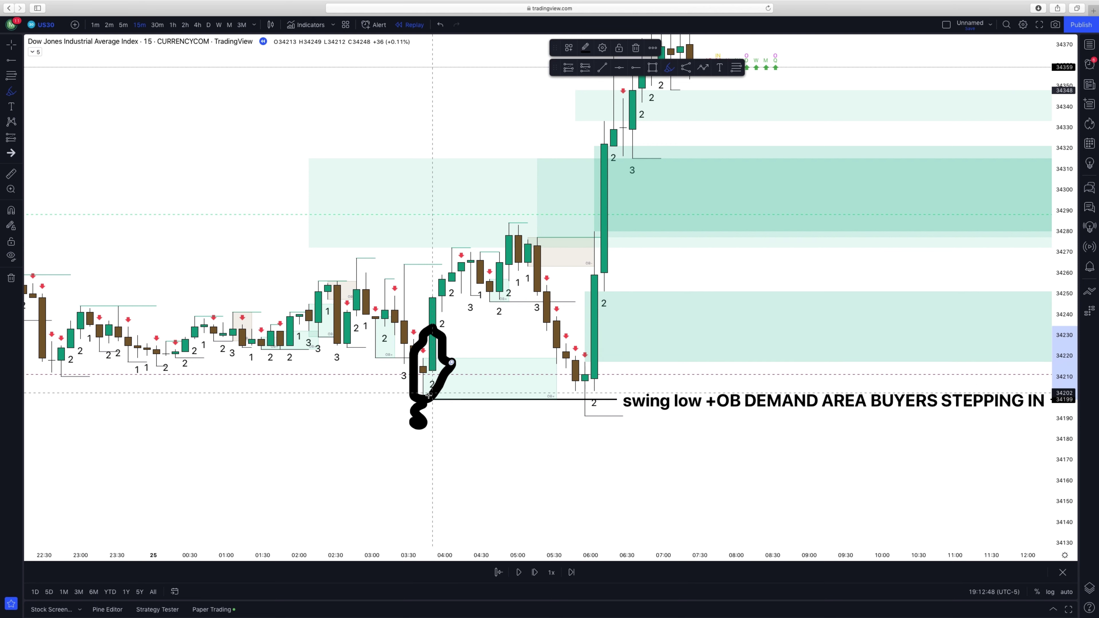
{"action": "left_click", "coordinate": [603, 48]}
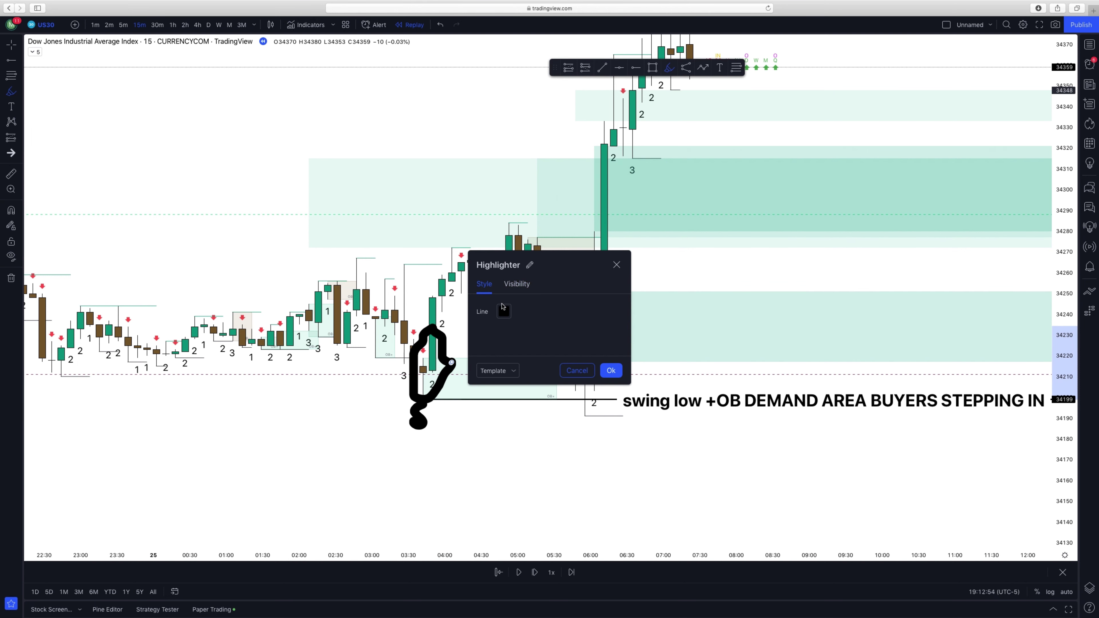
{"action": "left_click", "coordinate": [617, 265]}
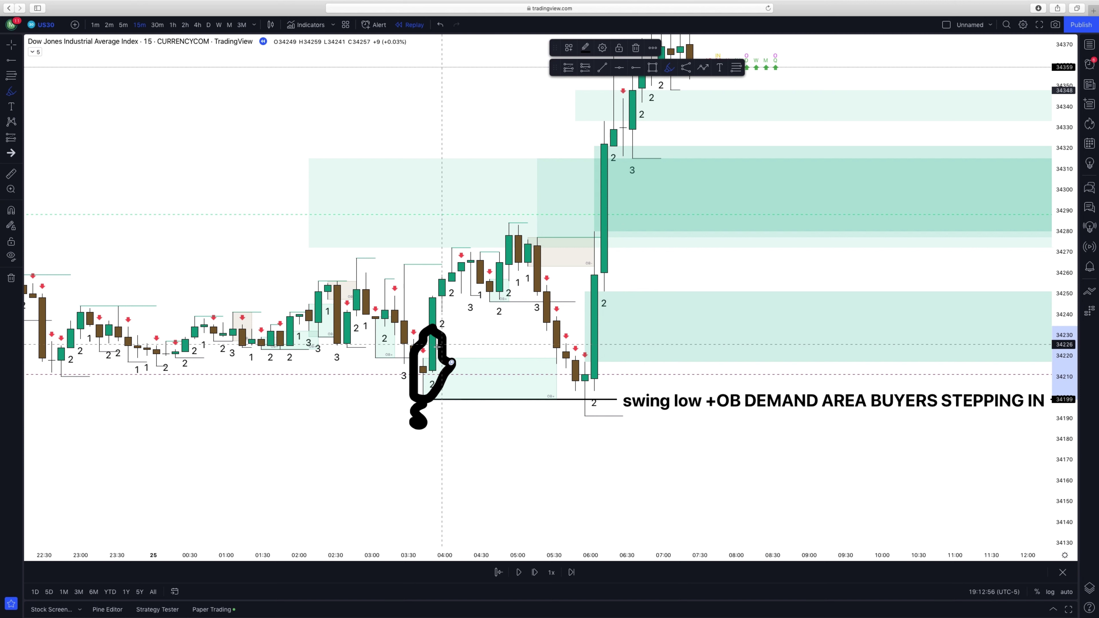
Highlight in yellow the rise from the swing low and a horizontal stroke through the green order block beside it.
{"action": "left_click_drag", "start_coordinate": [436, 352], "coordinate": [471, 275]}
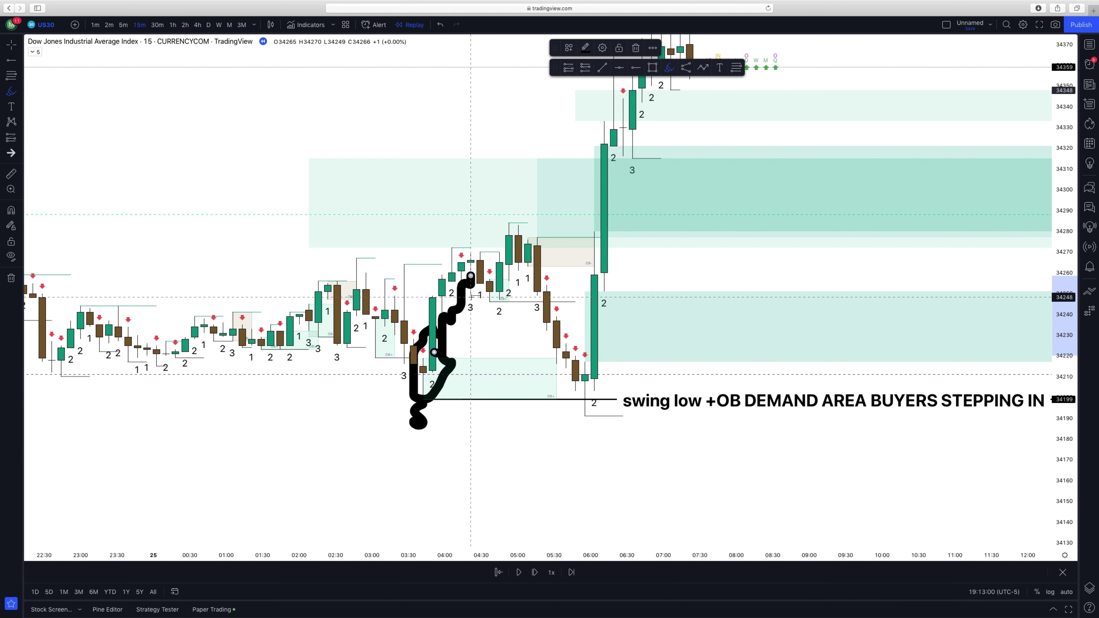
{"action": "left_click", "coordinate": [585, 48]}
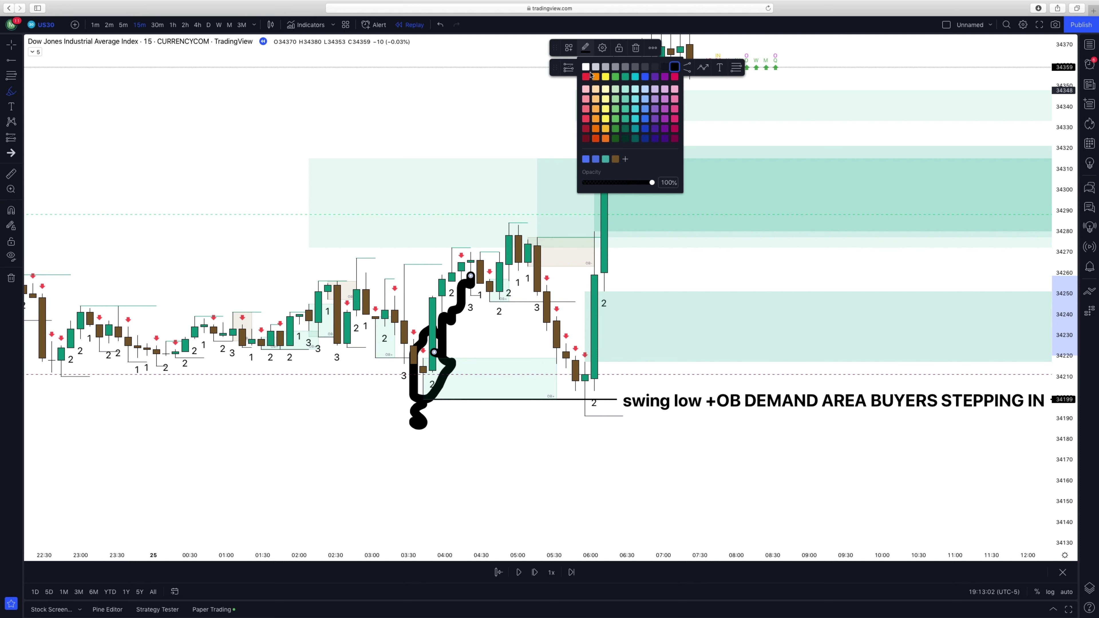
{"action": "left_click", "coordinate": [586, 46]}
{"action": "left_click", "coordinate": [604, 80]}
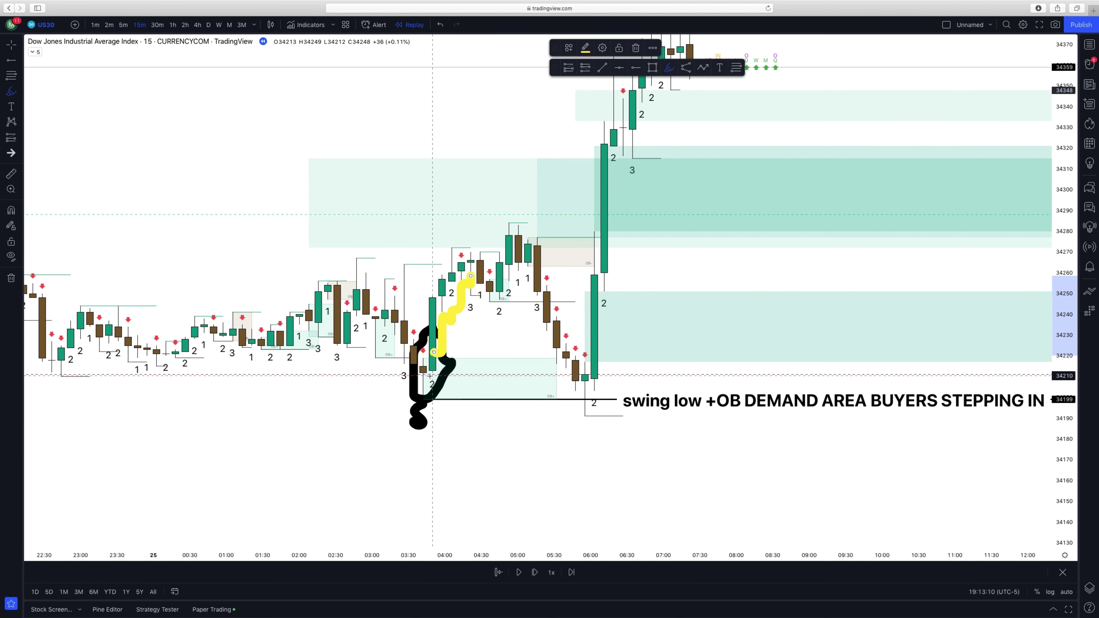
{"action": "left_click_drag", "start_coordinate": [432, 380], "coordinate": [508, 384]}
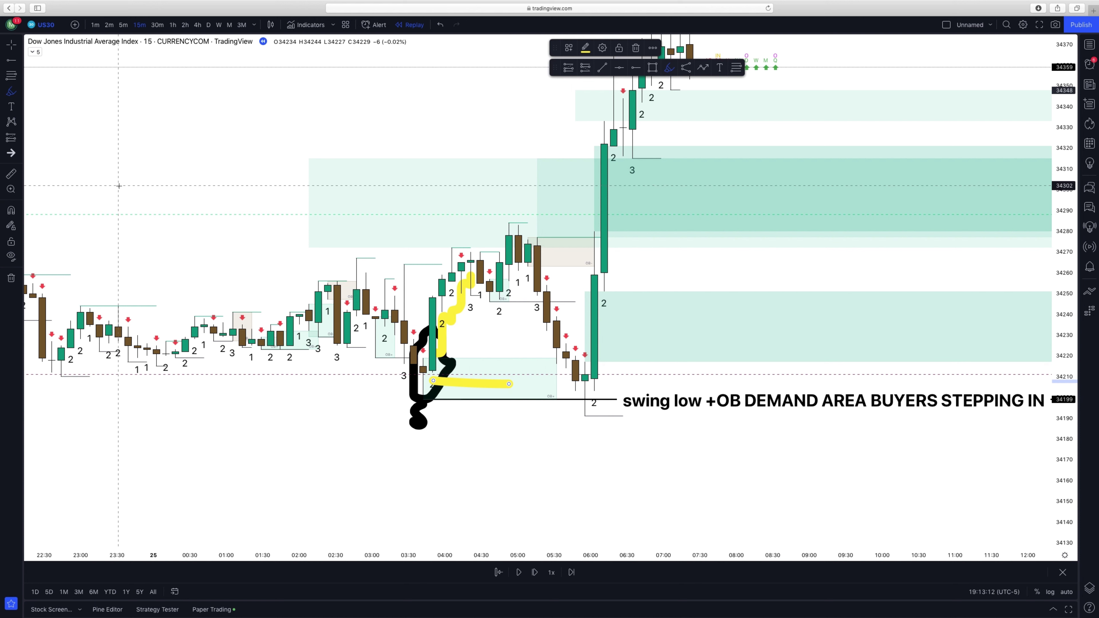
Delete both yellow highlighter strokes and the black loop around the swing-low candles.
{"action": "left_click", "coordinate": [10, 45]}
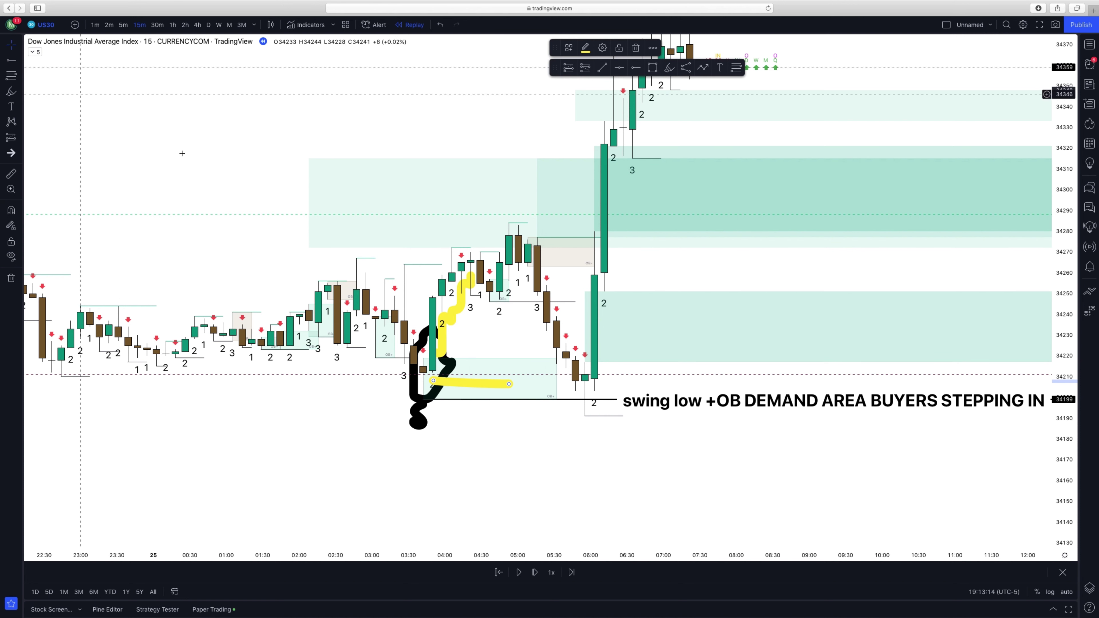
{"action": "left_click", "coordinate": [445, 319]}
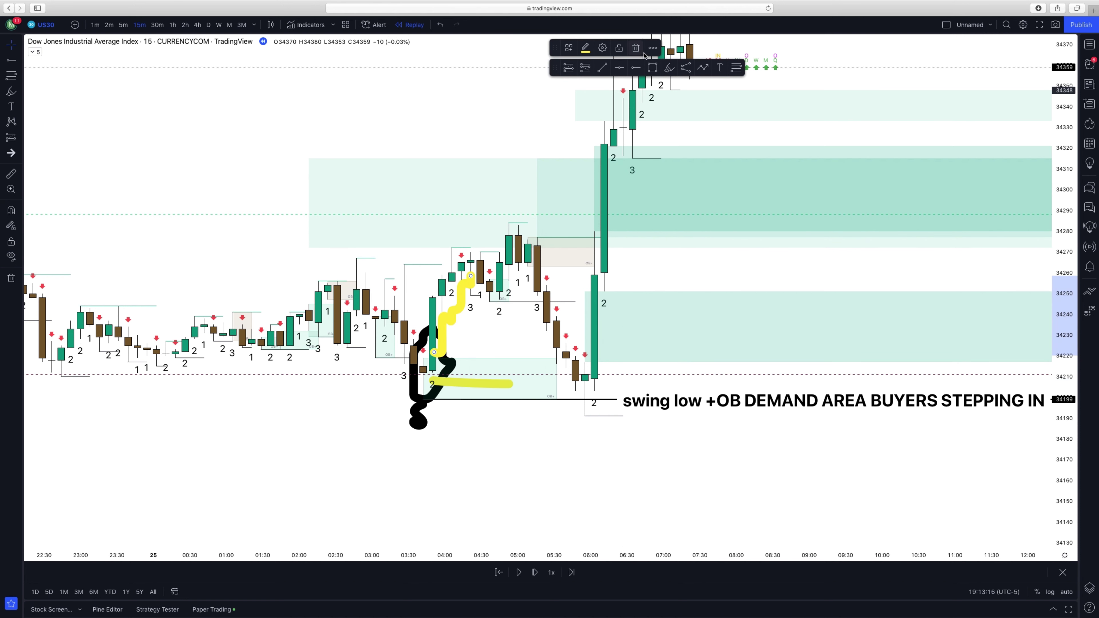
{"action": "left_click", "coordinate": [635, 48]}
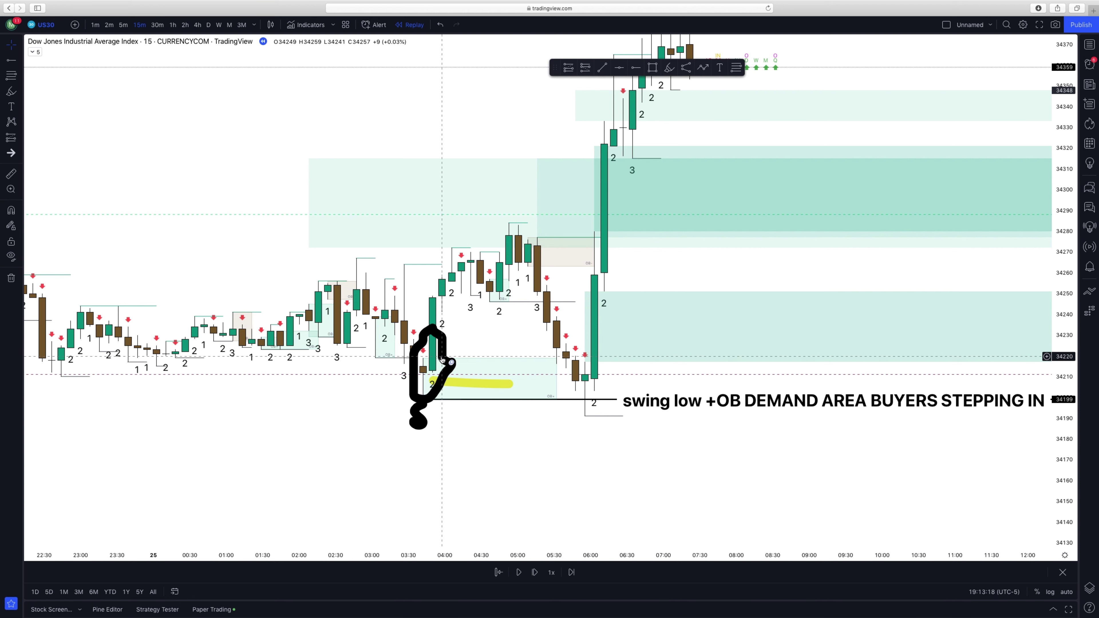
{"action": "left_click", "coordinate": [442, 342]}
{"action": "left_click", "coordinate": [636, 48]}
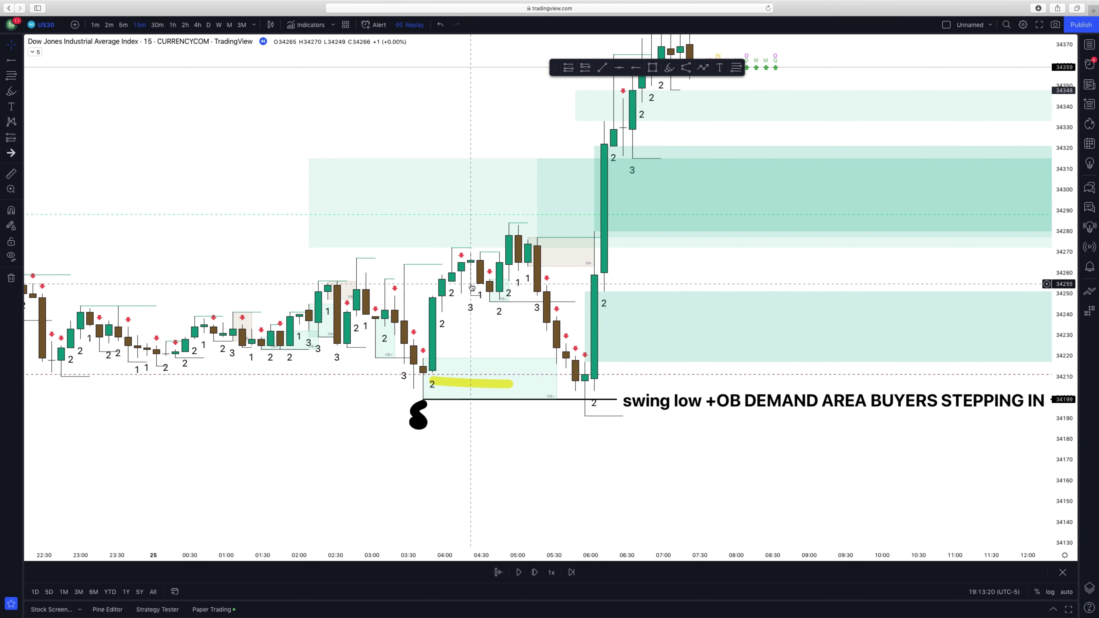
{"action": "scroll", "coordinate": [532, 344], "scroll_direction": "left", "scroll_amount": 5}
{"action": "left_click", "coordinate": [581, 382]}
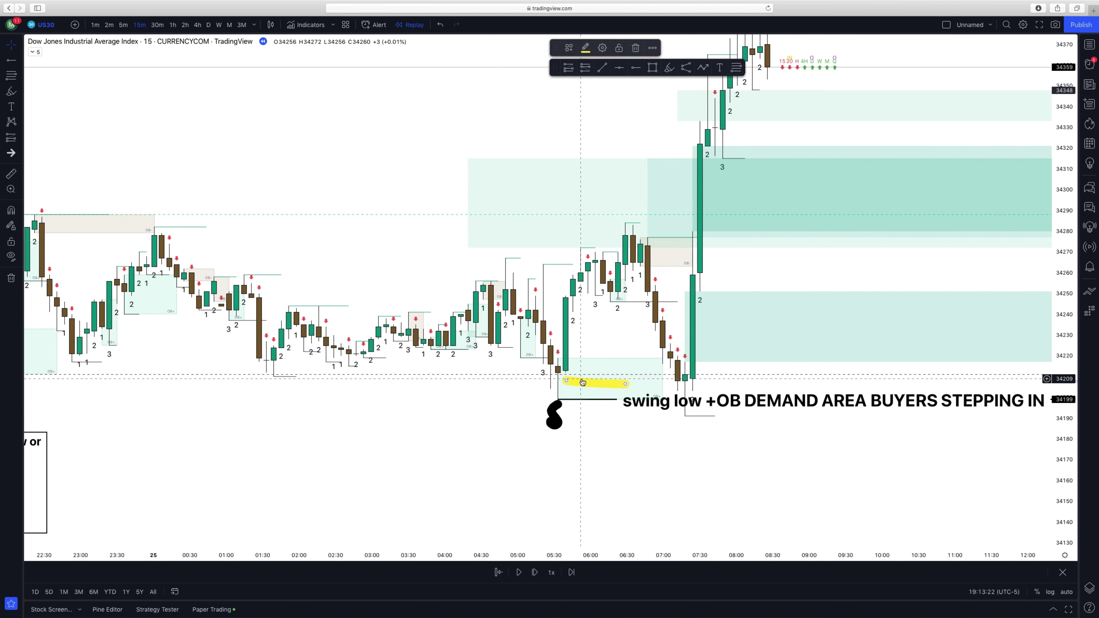
{"action": "left_click", "coordinate": [631, 50]}
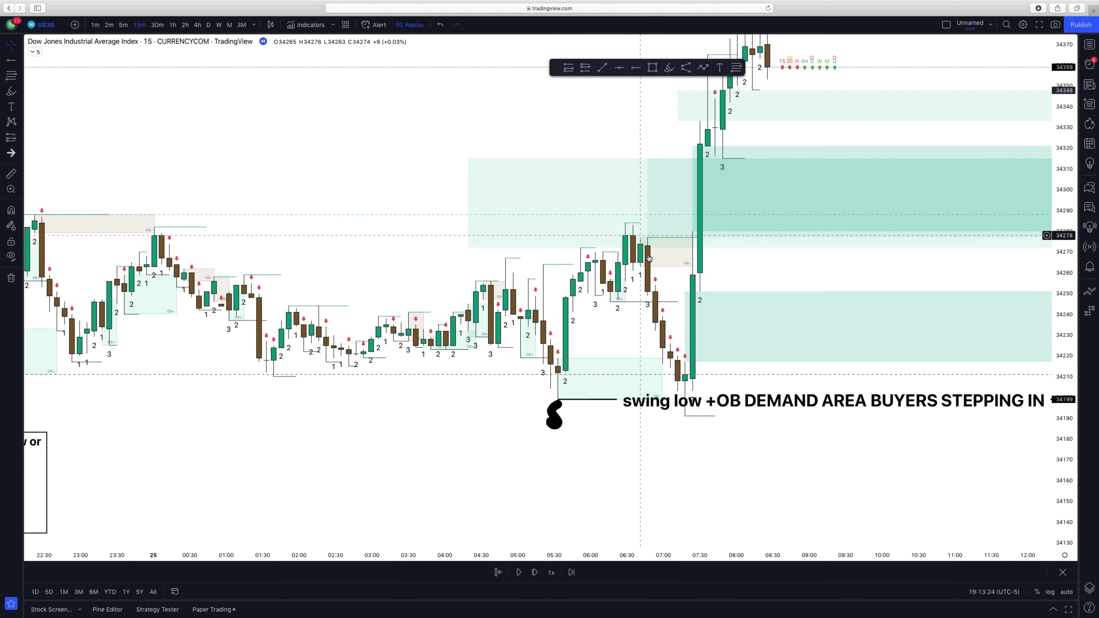
Draw a horizontal ray from the swing high at 34282, at the end of the beige order block.
{"action": "scroll", "coordinate": [644, 385], "scroll_direction": "down", "scroll_amount": 5}
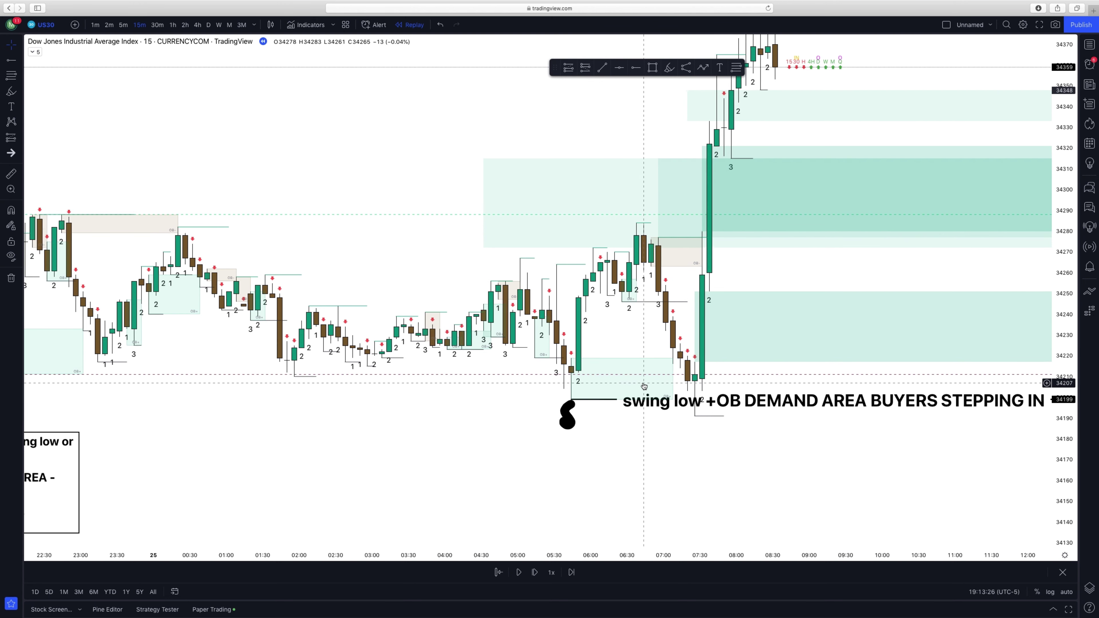
{"action": "scroll", "coordinate": [643, 383], "scroll_direction": "right", "scroll_amount": 3}
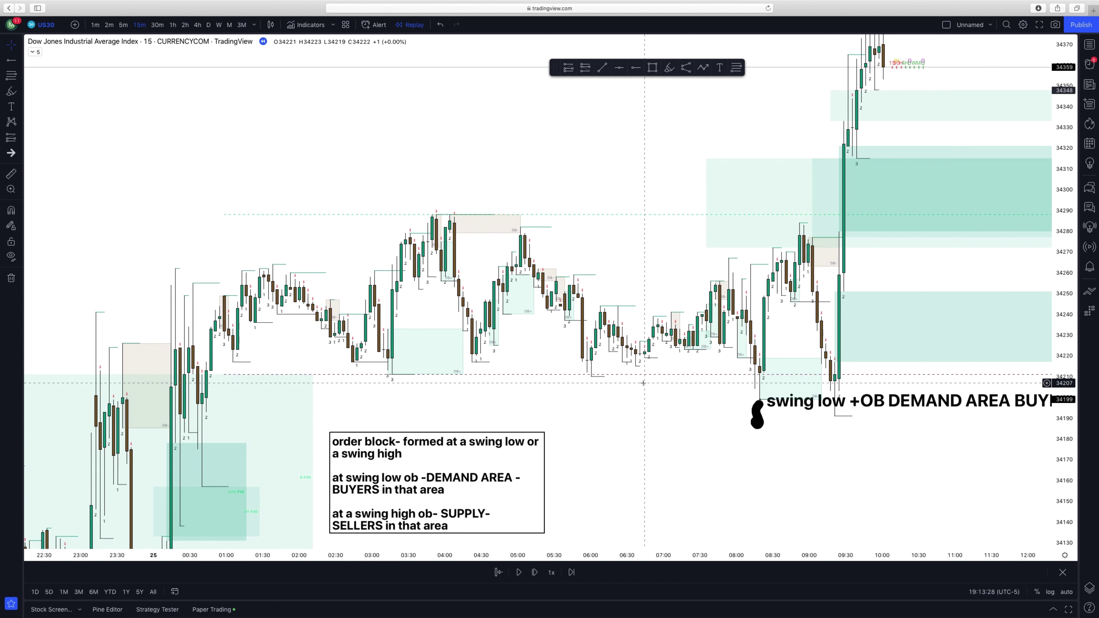
{"action": "scroll", "coordinate": [646, 389], "scroll_direction": "right", "scroll_amount": 8}
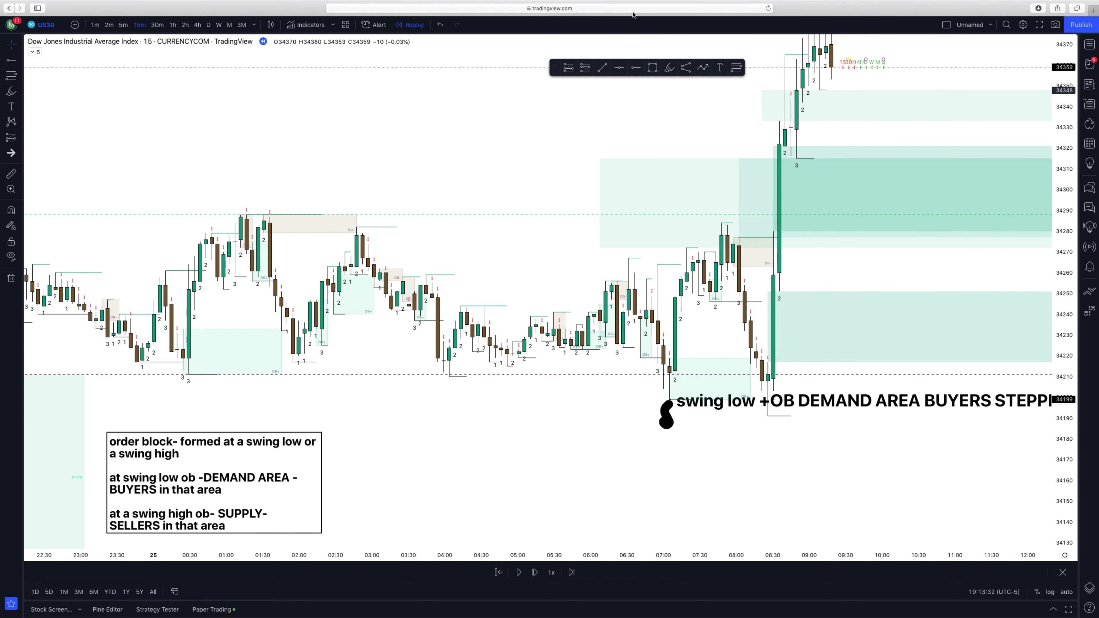
{"action": "left_click", "coordinate": [635, 67]}
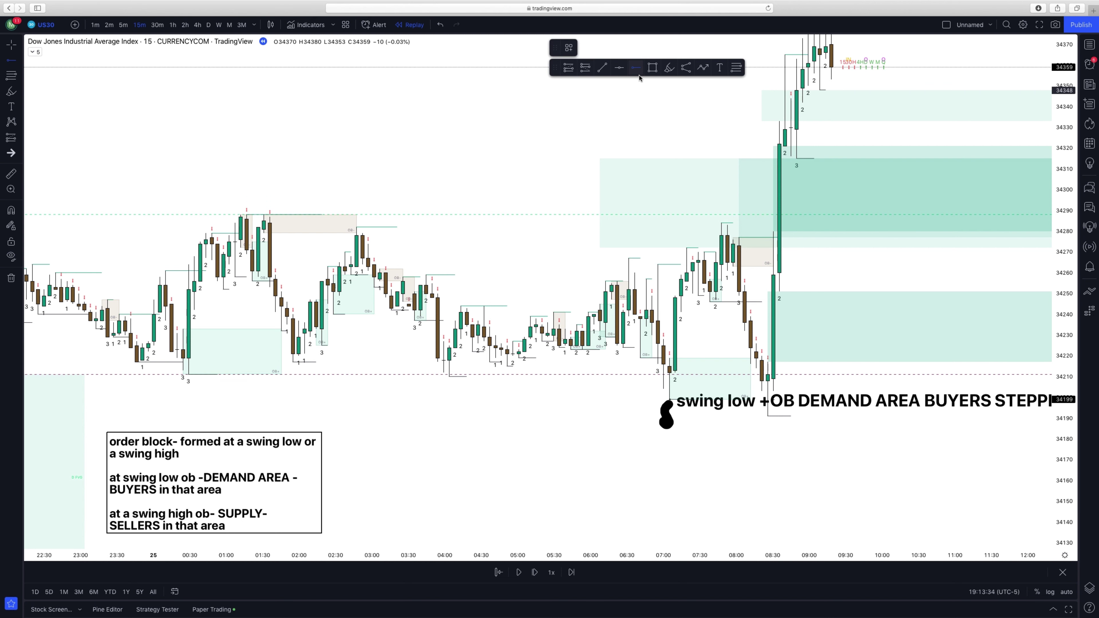
{"action": "left_click", "coordinate": [356, 227]}
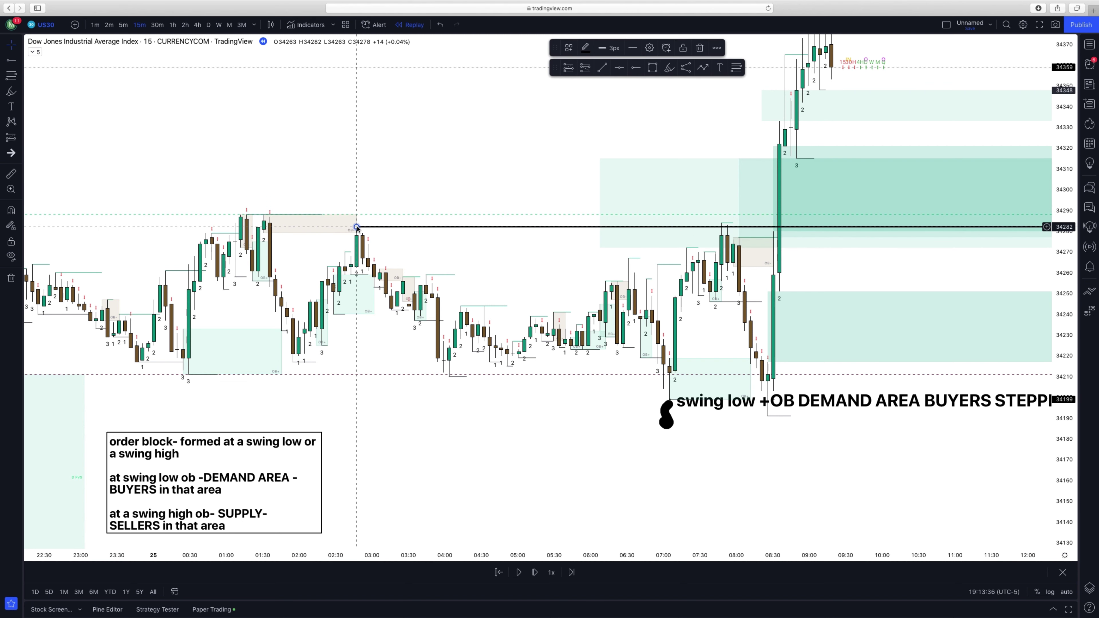
Set the swing-high ray's label font size to 28.
{"action": "left_click", "coordinate": [649, 46]}
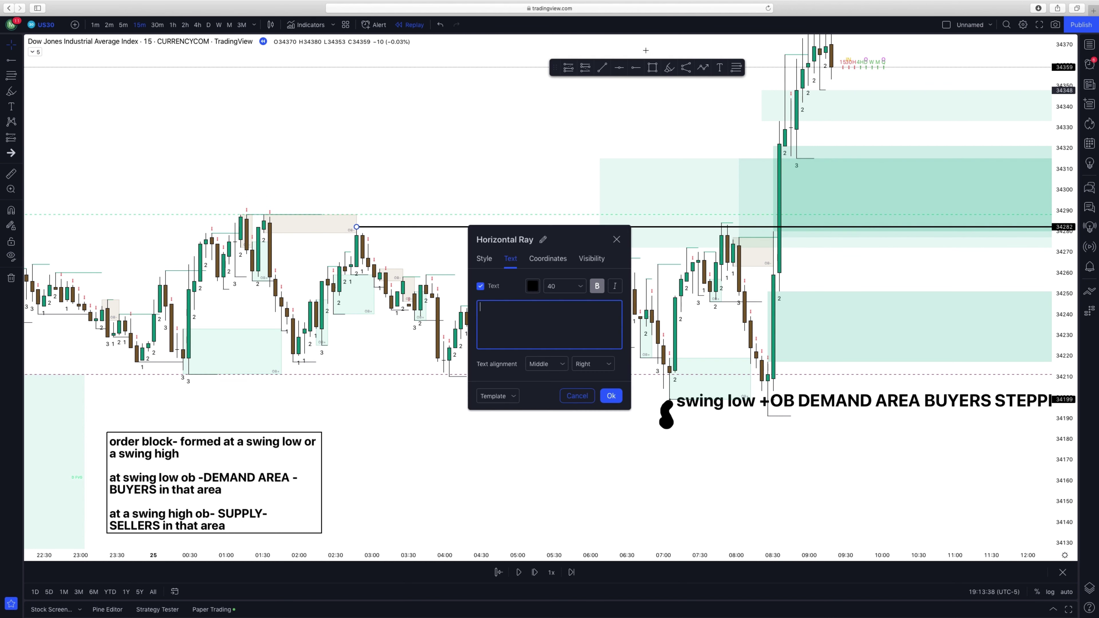
{"action": "left_click", "coordinate": [586, 287]}
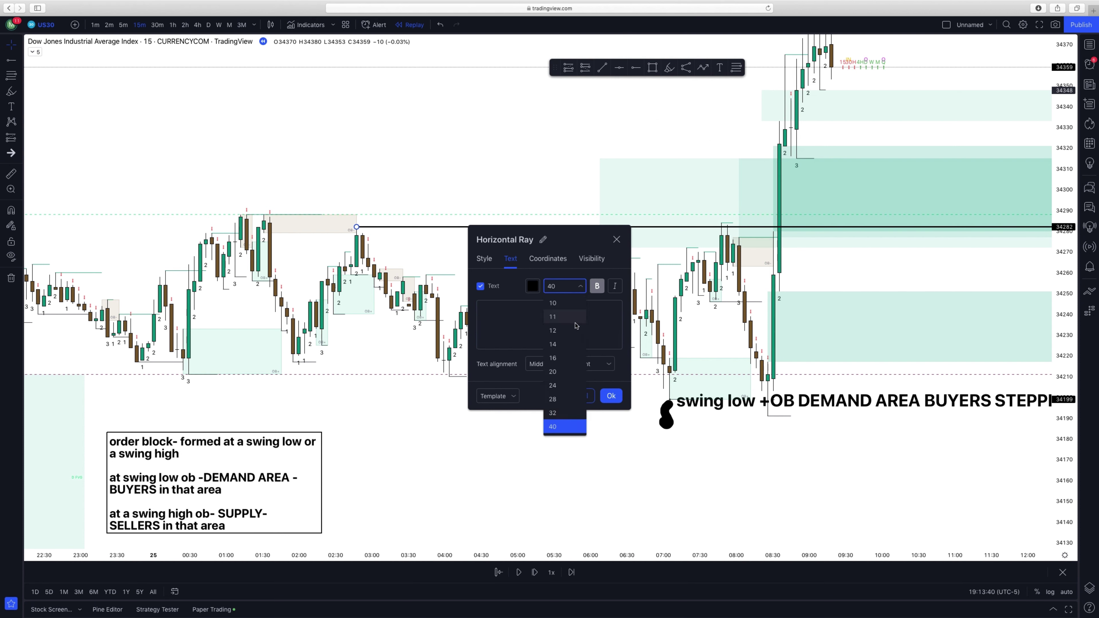
{"action": "left_click", "coordinate": [562, 399]}
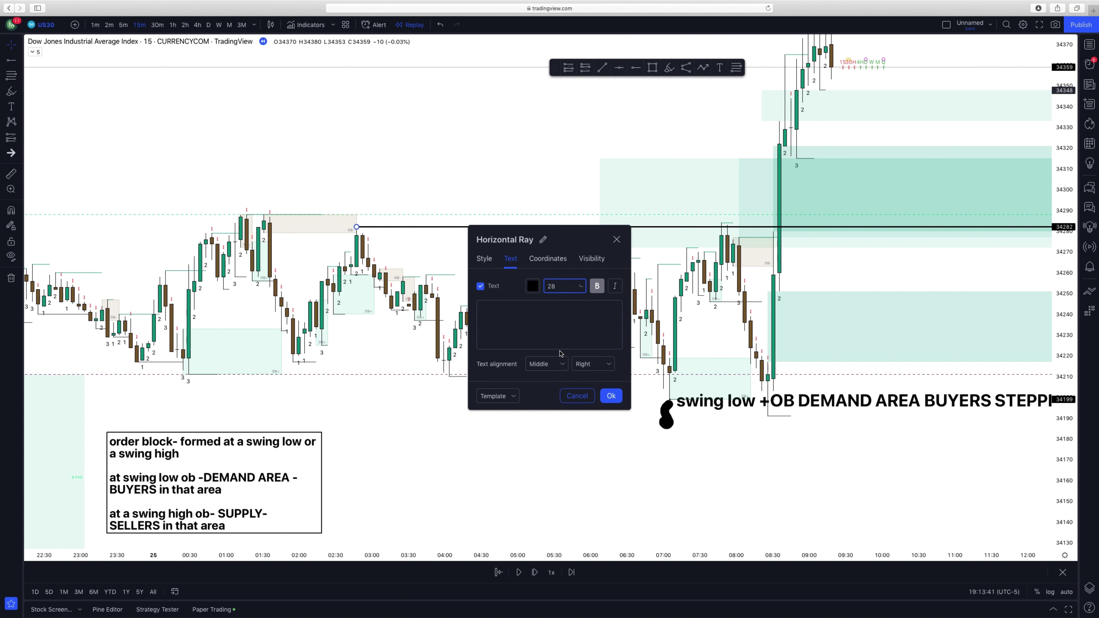
Reduce the swing-low ray's label to font size 20, after trying 24.
{"action": "left_click", "coordinate": [731, 399]}
{"action": "left_click", "coordinate": [647, 46]}
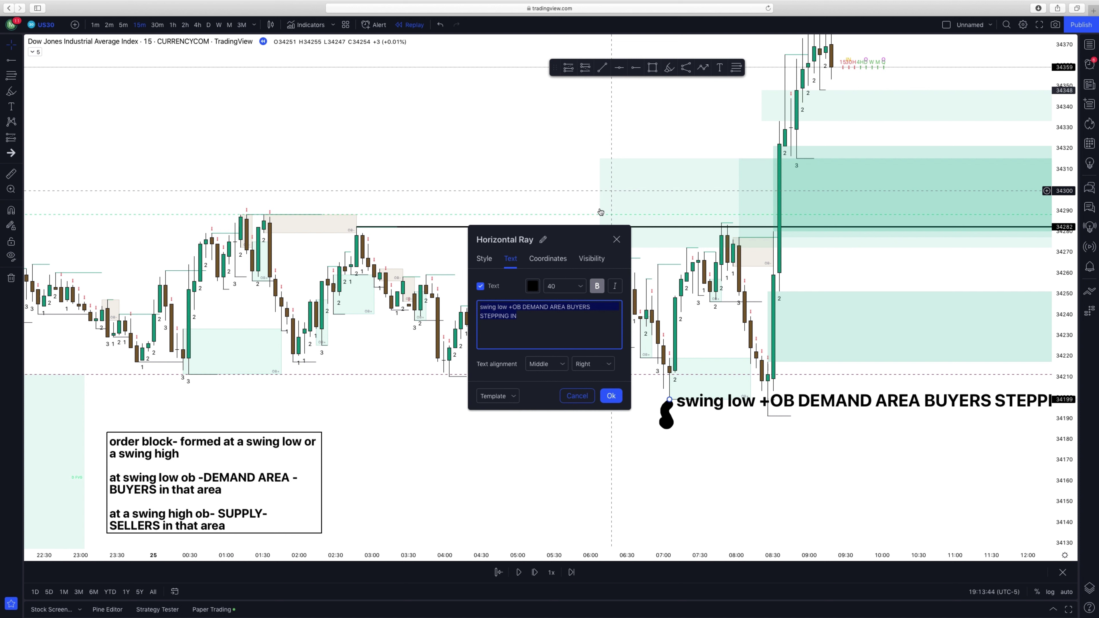
{"action": "left_click", "coordinate": [562, 285]}
{"action": "left_click", "coordinate": [558, 390]}
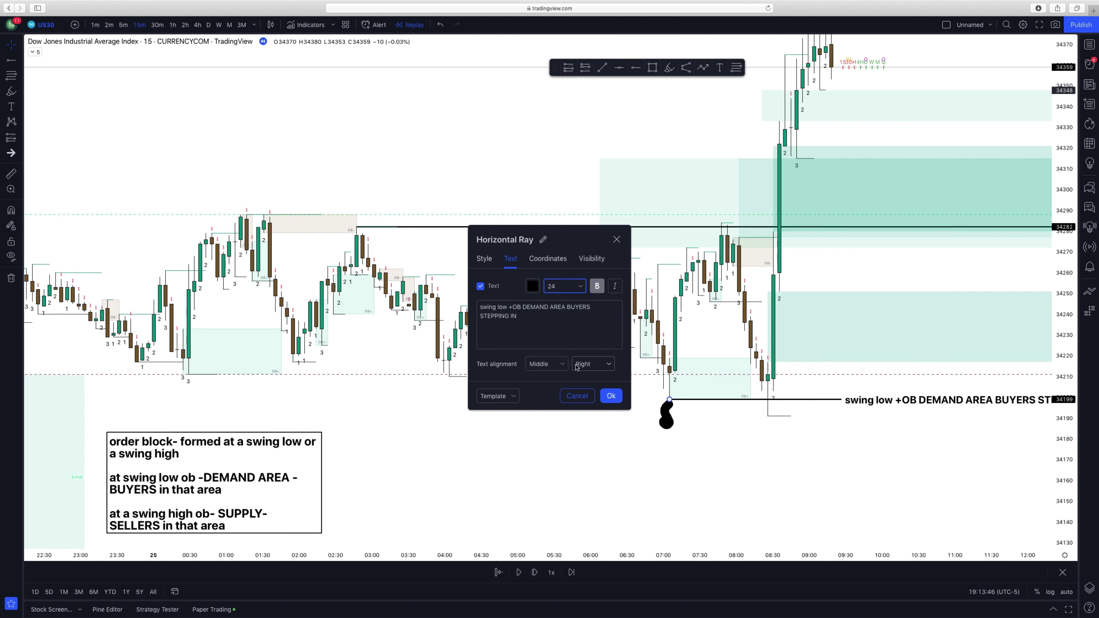
{"action": "left_click", "coordinate": [562, 286]}
{"action": "left_click", "coordinate": [561, 377]}
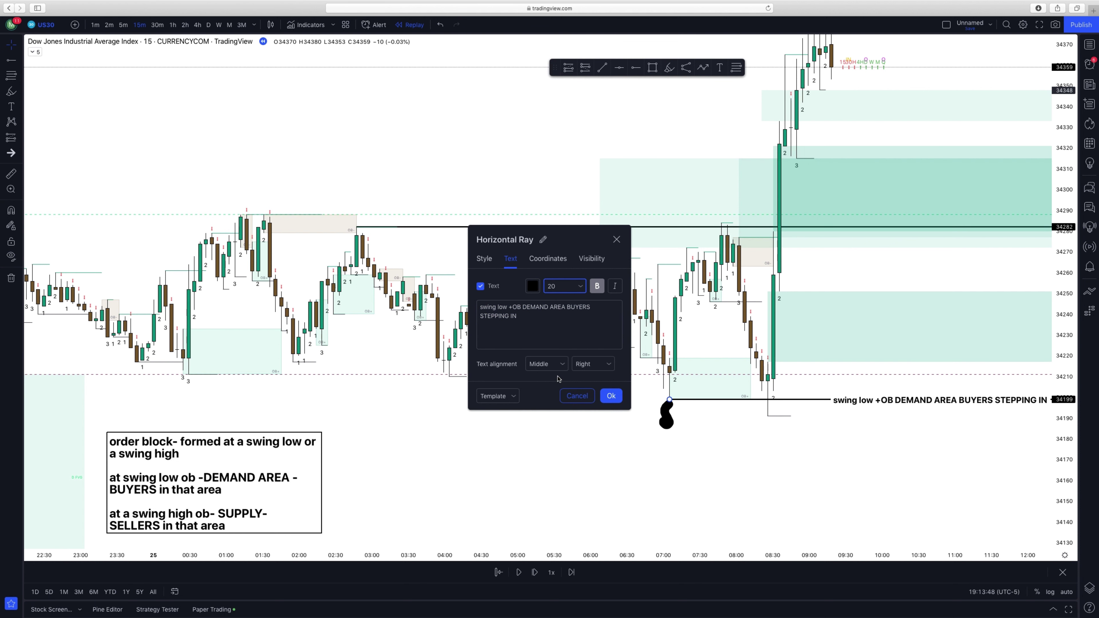
Label the swing-high ray "SWING HIGH - SUPPLY are" in font size 20.
{"action": "left_click", "coordinate": [402, 226]}
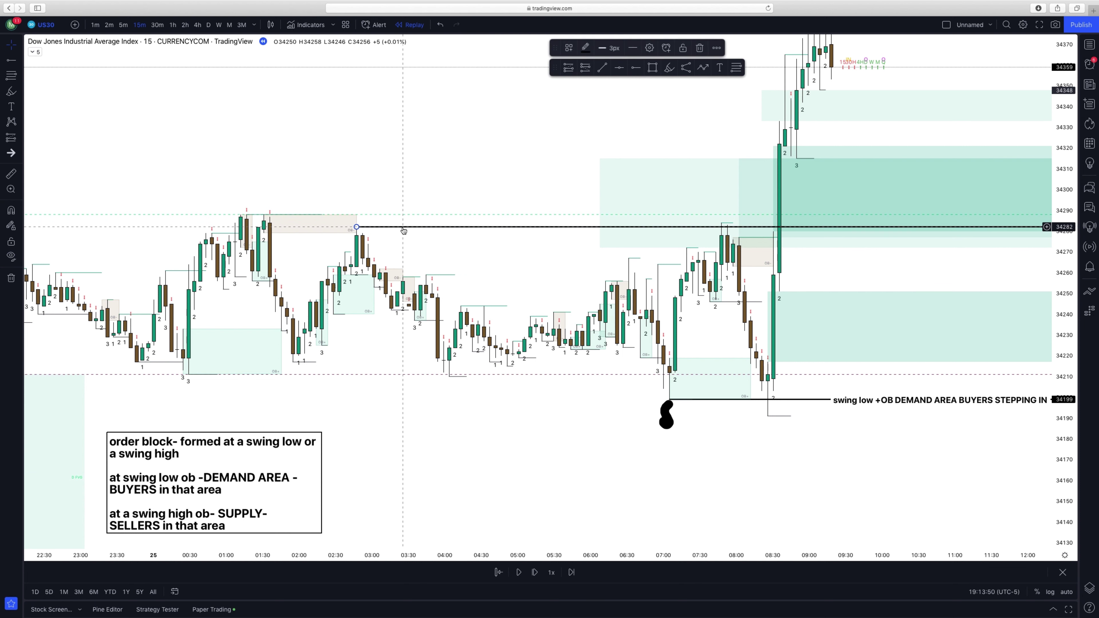
{"action": "left_click", "coordinate": [649, 48]}
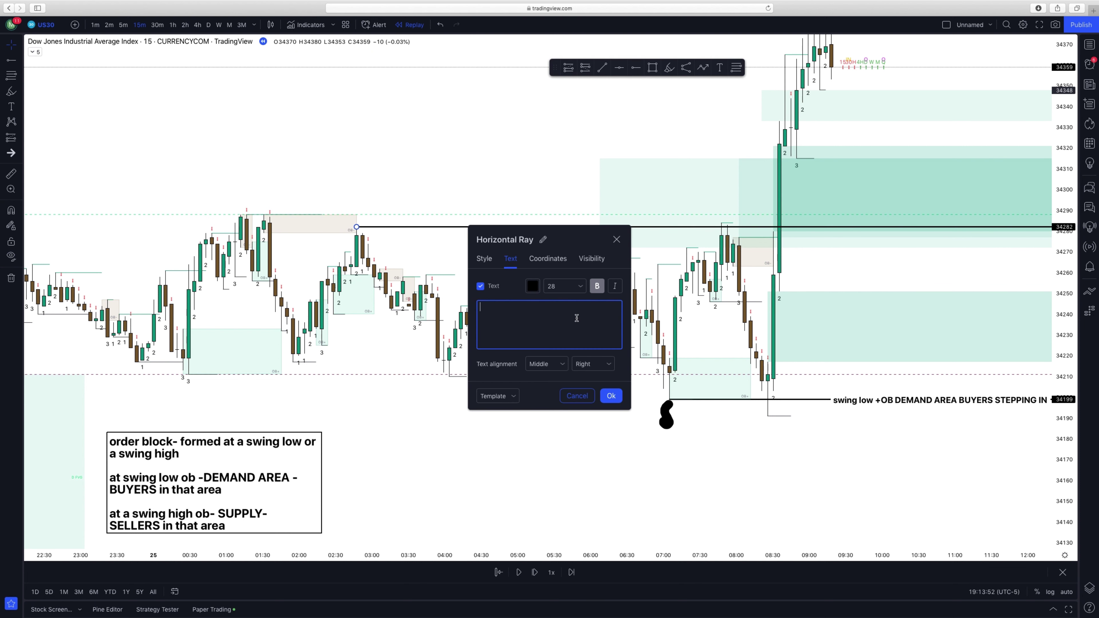
{"action": "left_click", "coordinate": [571, 286]}
{"action": "left_click", "coordinate": [571, 342]}
{"action": "left_click", "coordinate": [562, 339]}
{"action": "type", "text": "SWING HIGH - SUPPLY"}
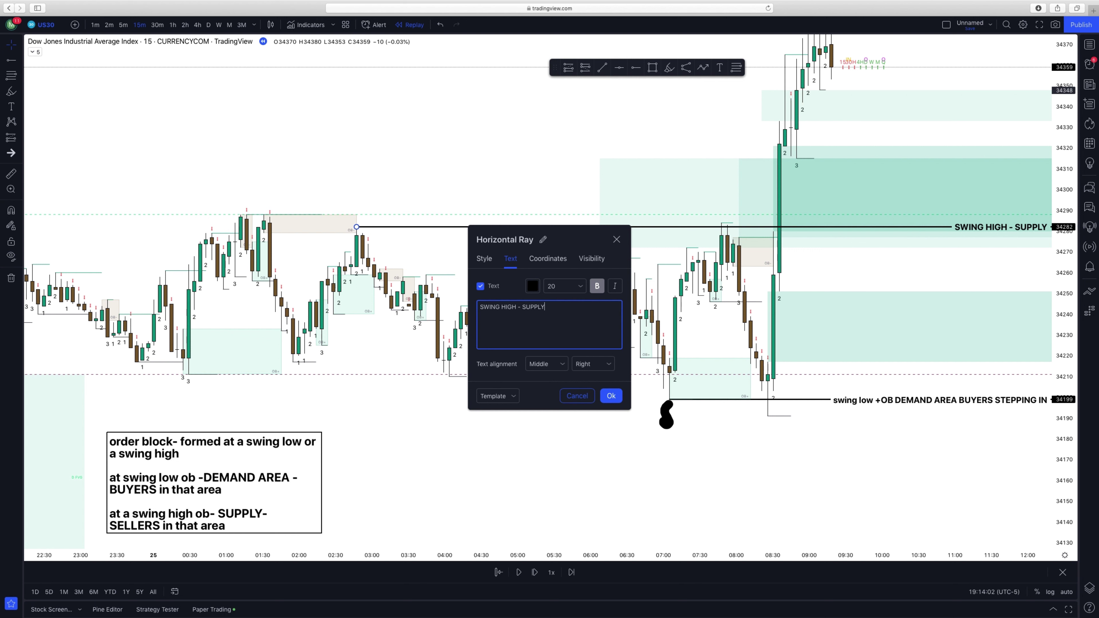
{"action": "type", "text": " are"}
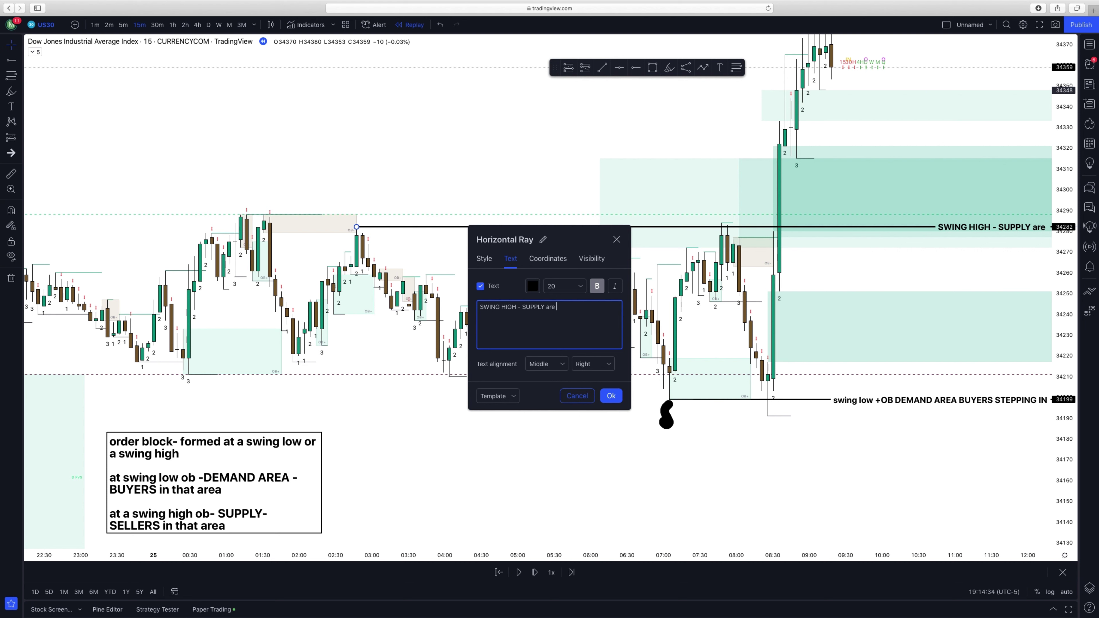
{"action": "left_click", "coordinate": [824, 235]}
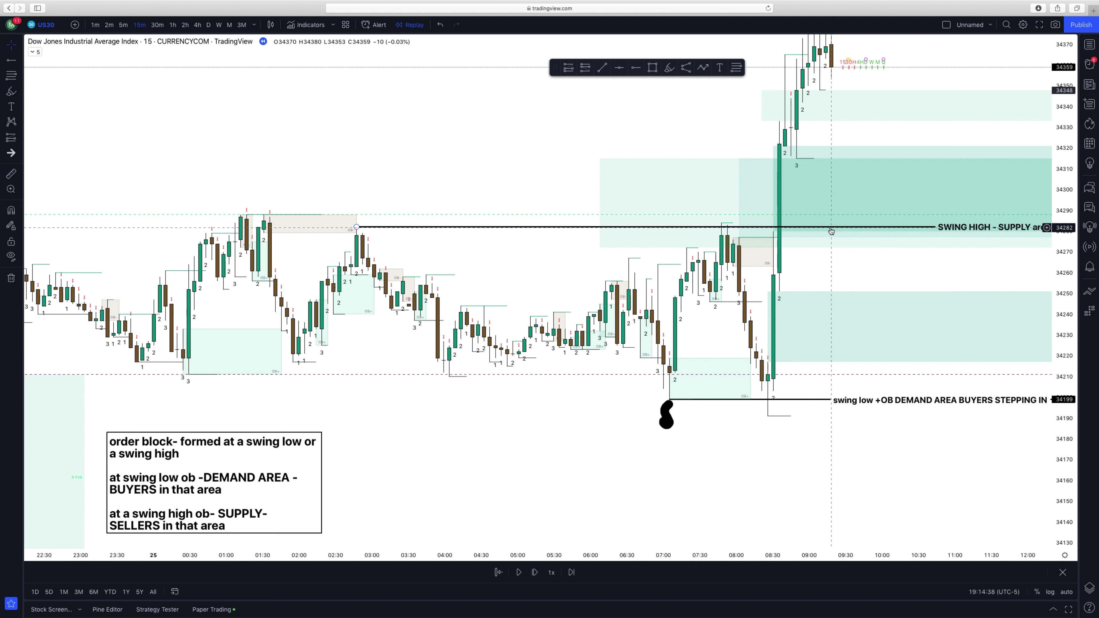
Change the swing-high ray's label to "SWING HIGH - SUPPLY sellers are stepping in".
{"action": "left_click", "coordinate": [831, 228]}
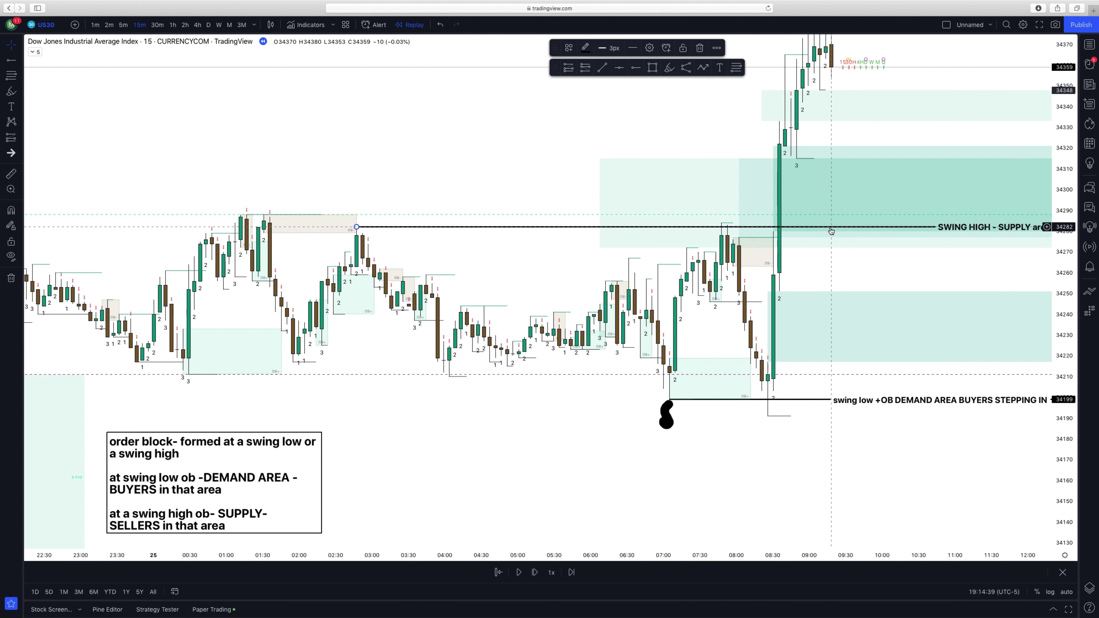
{"action": "left_click", "coordinate": [649, 47]}
{"action": "left_click", "coordinate": [571, 312]}
{"action": "key", "text": "BackSpace"}
{"action": "key", "text": "BackSpace"}
{"action": "key", "text": "BackSpace"}
{"action": "type", "text": "sel"}
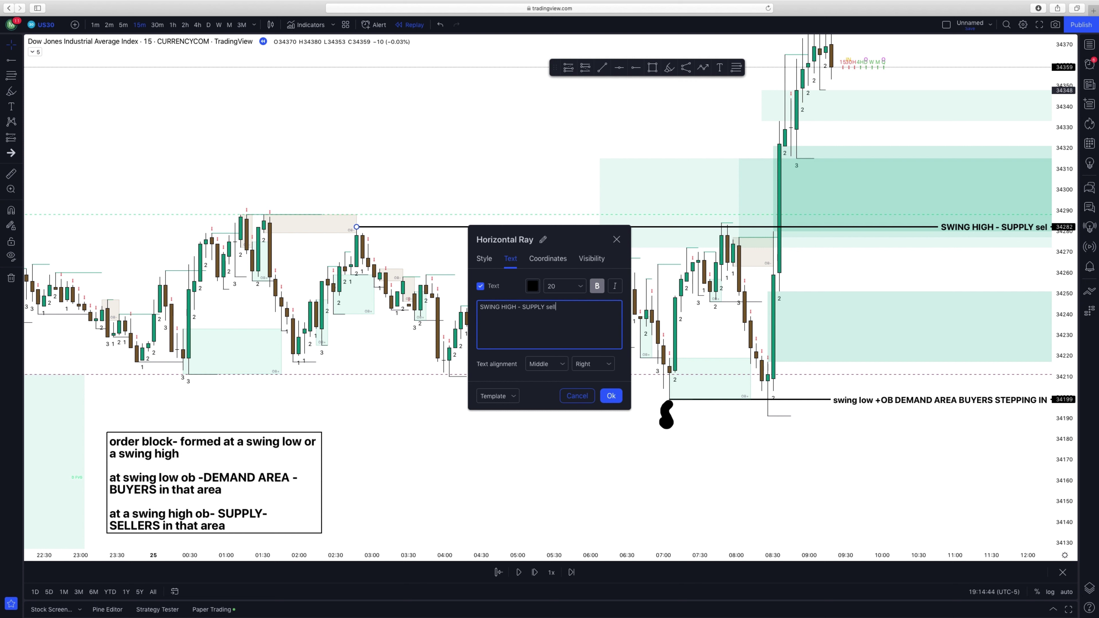
{"action": "type", "text": "lers are st"}
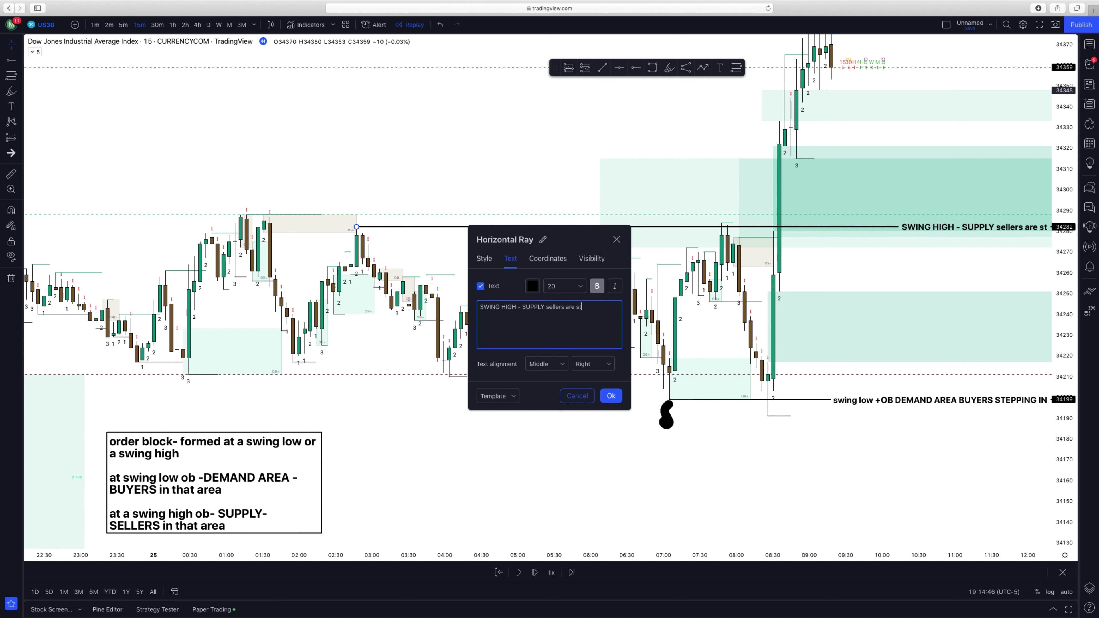
{"action": "type", "text": "epping in"}
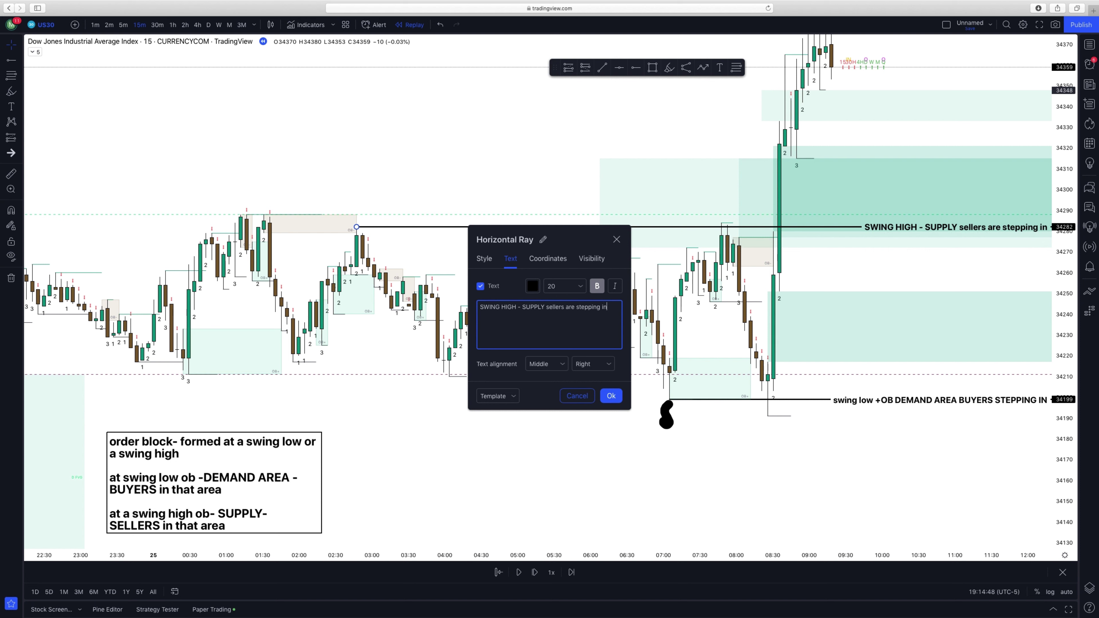
{"action": "left_click", "coordinate": [611, 396]}
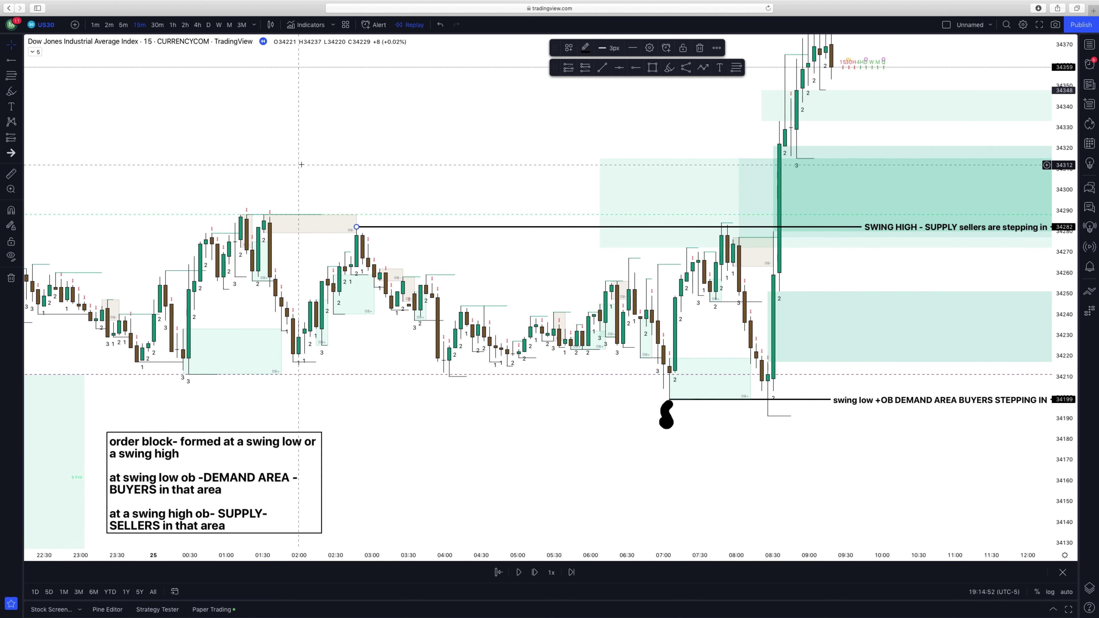
Highlight an S-shaped mark above the swing high in dark blue and a wavy stroke down the decline that follows it.
{"action": "left_click", "coordinate": [669, 67]}
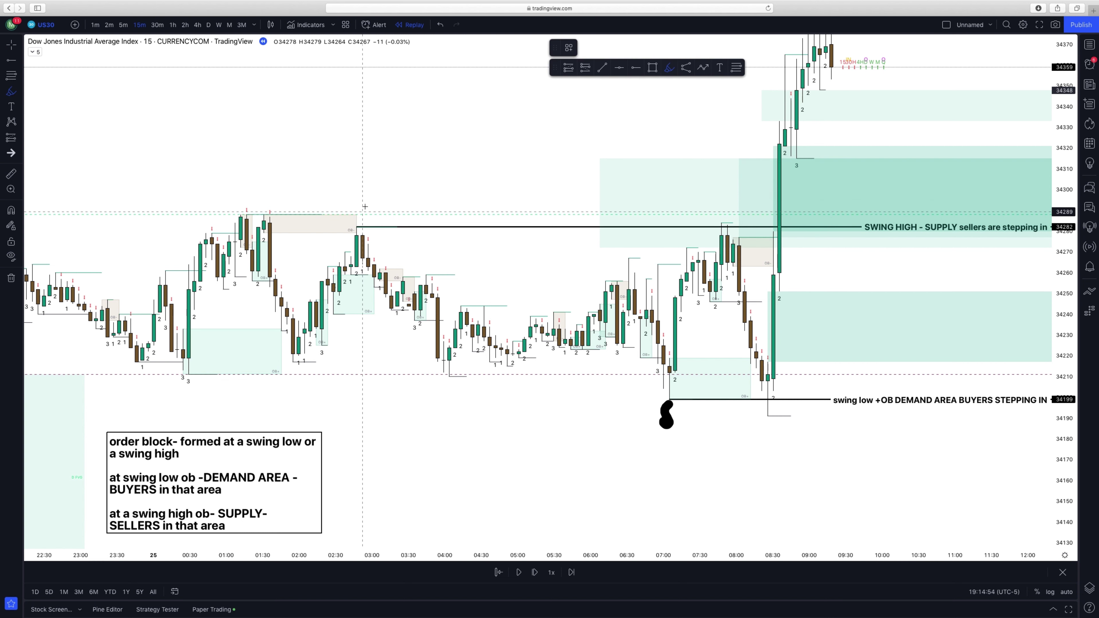
{"action": "left_click_drag", "start_coordinate": [369, 202], "coordinate": [365, 218]}
{"action": "left_click", "coordinate": [585, 48]}
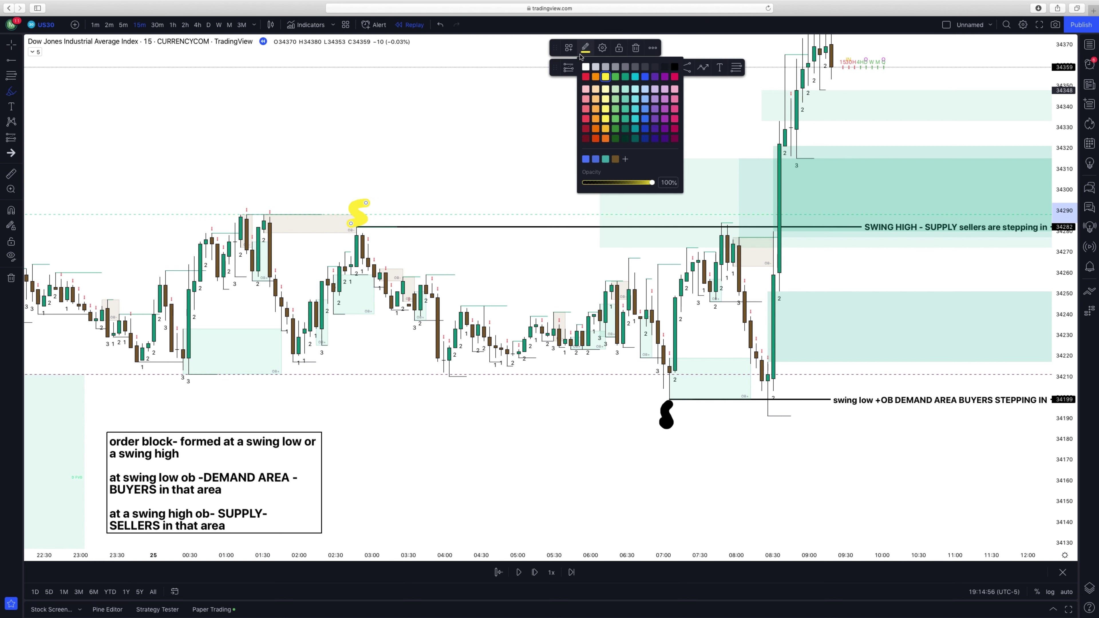
{"action": "left_click", "coordinate": [647, 138]}
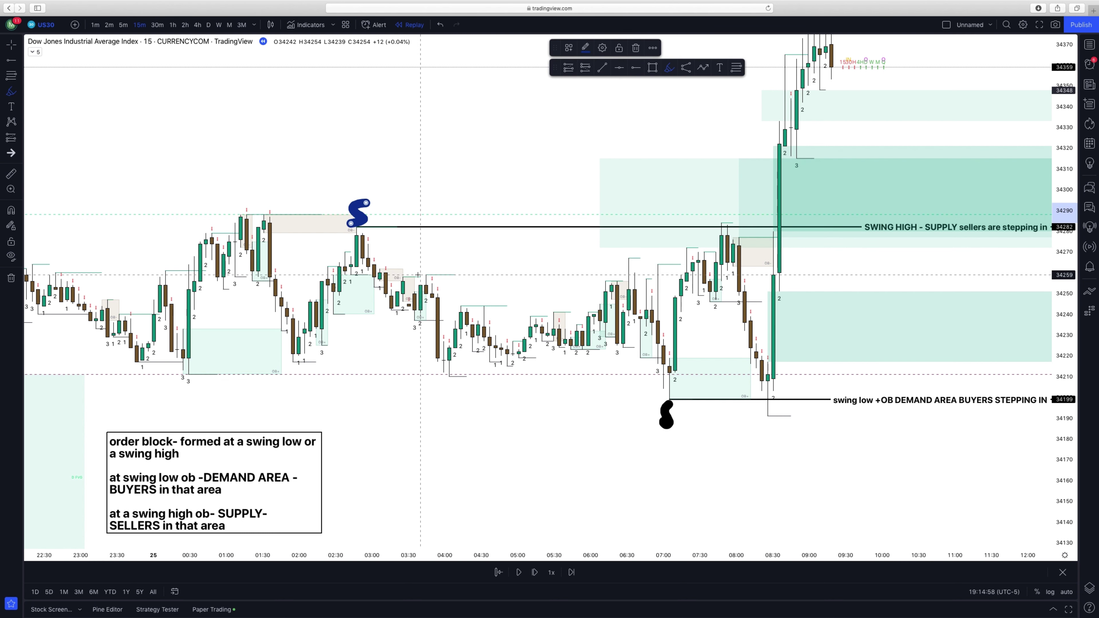
{"action": "left_click", "coordinate": [363, 245]}
{"action": "mouse_move", "coordinate": [362, 244]}
{"action": "left_mouse_down"}
{"action": "mouse_move", "coordinate": [409, 289]}
{"action": "mouse_move", "coordinate": [455, 371]}
{"action": "left_mouse_up"}
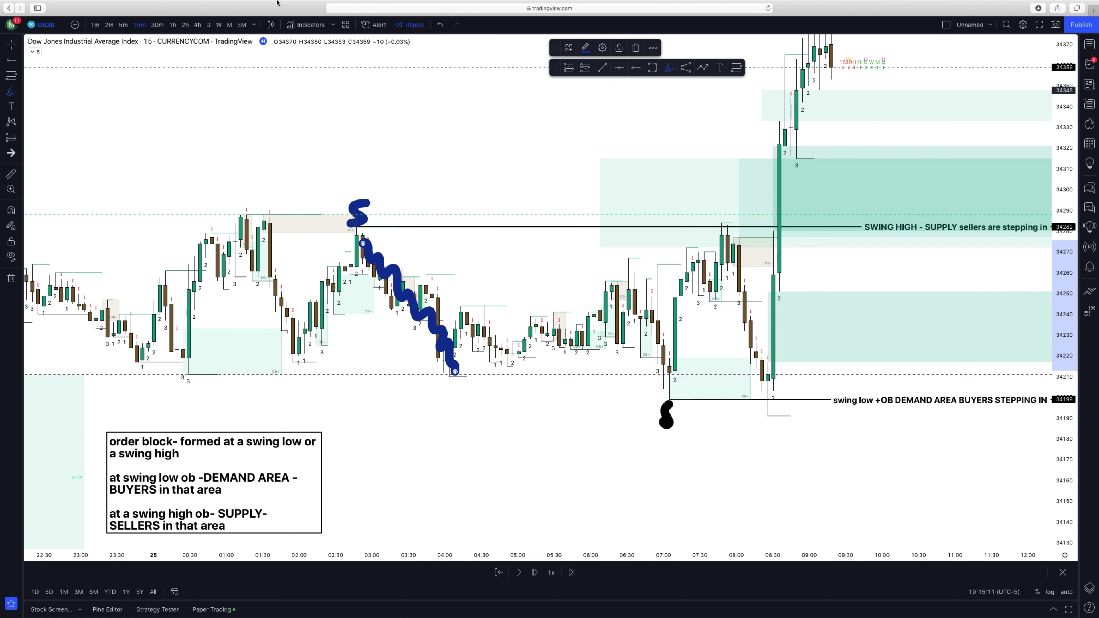
Delete the wavy dark blue stroke along the decline and the dark blue S-shaped mark above the swing high.
{"action": "left_click", "coordinate": [12, 44]}
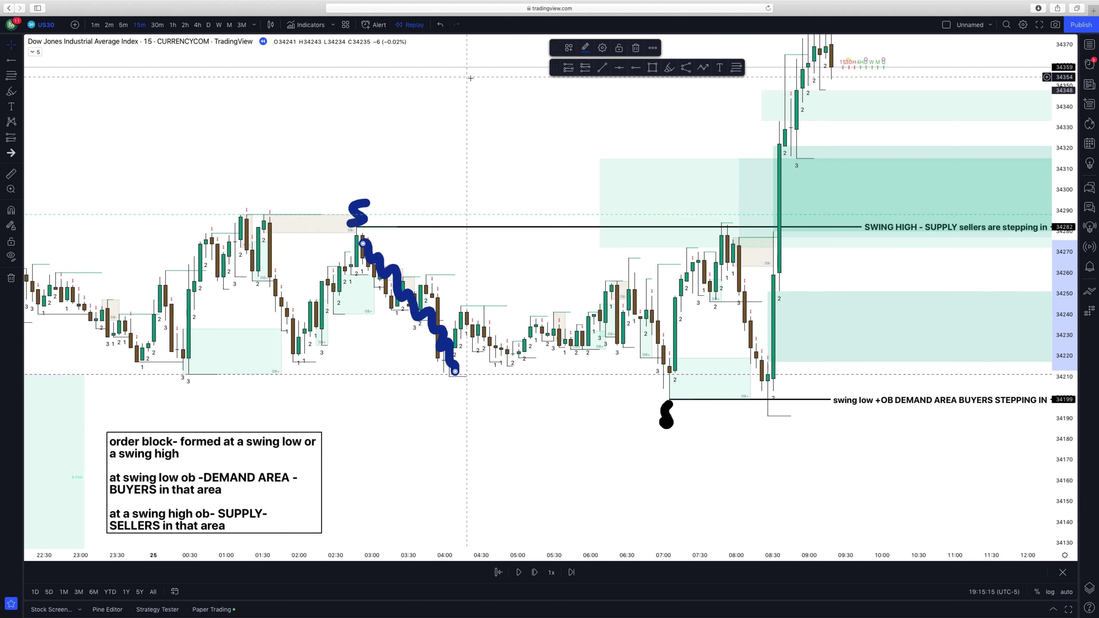
{"action": "left_click", "coordinate": [635, 48]}
{"action": "left_click", "coordinate": [358, 212]}
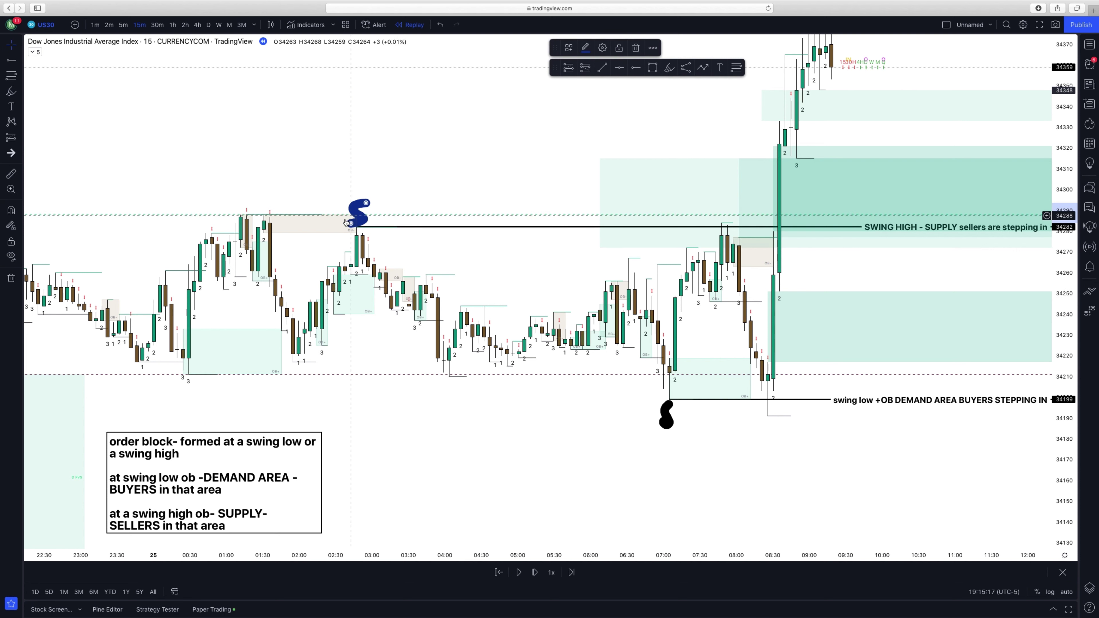
{"action": "left_click", "coordinate": [637, 48]}
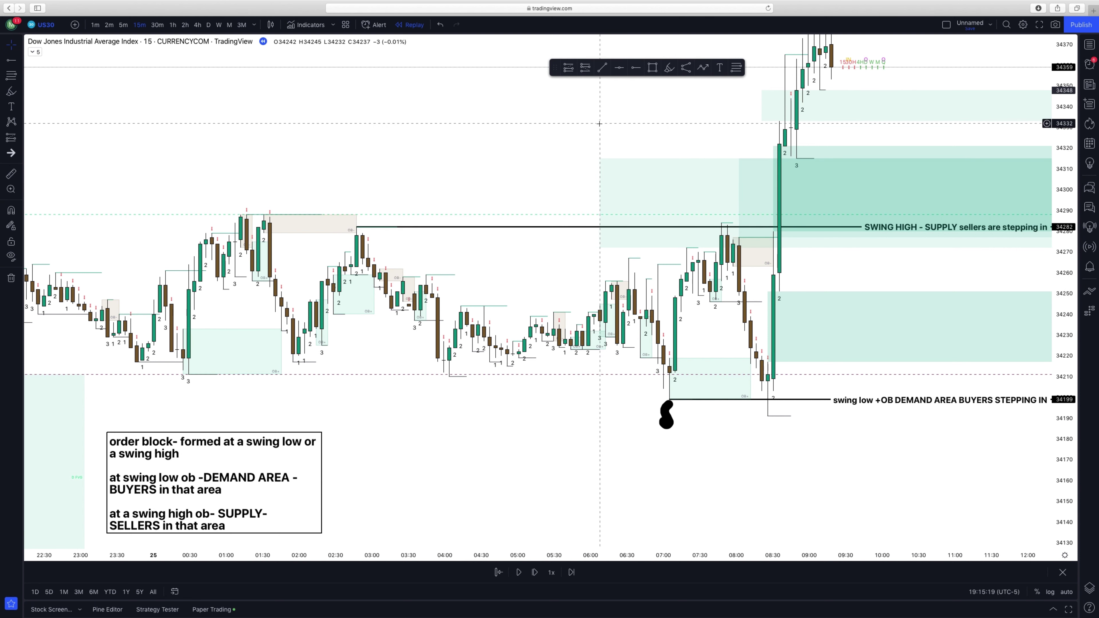
Draw a horizontal ray at 34219 from the upper edge of the swing-low order block and colour it orange, after trying dark green.
{"action": "left_click_drag", "start_coordinate": [517, 184], "coordinate": [406, 237]}
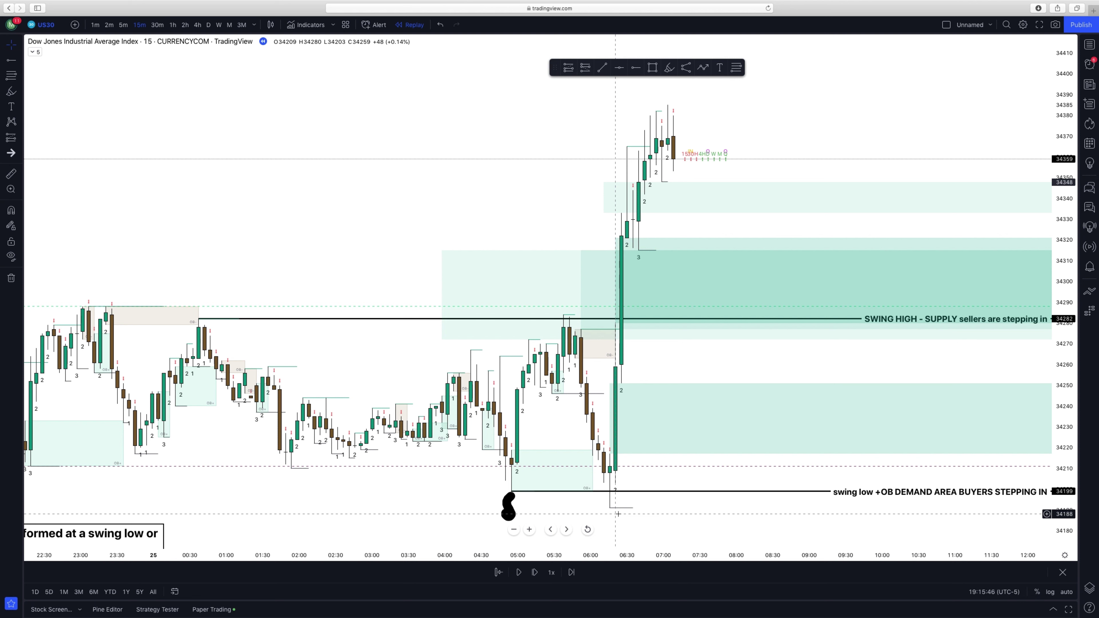
{"action": "left_click", "coordinate": [638, 69]}
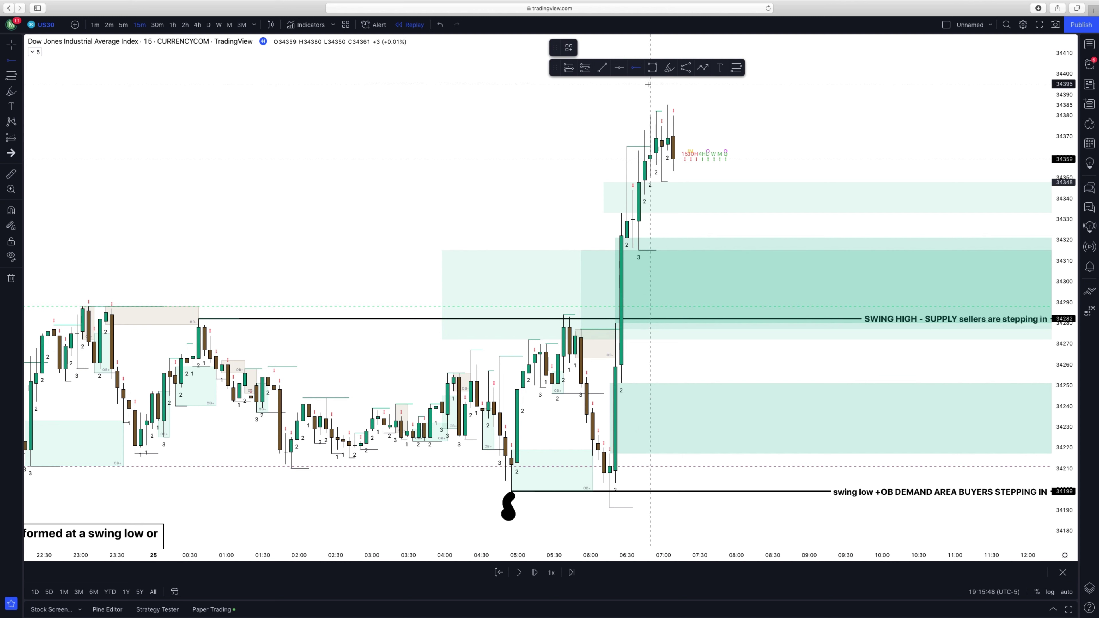
{"action": "left_click", "coordinate": [512, 450]}
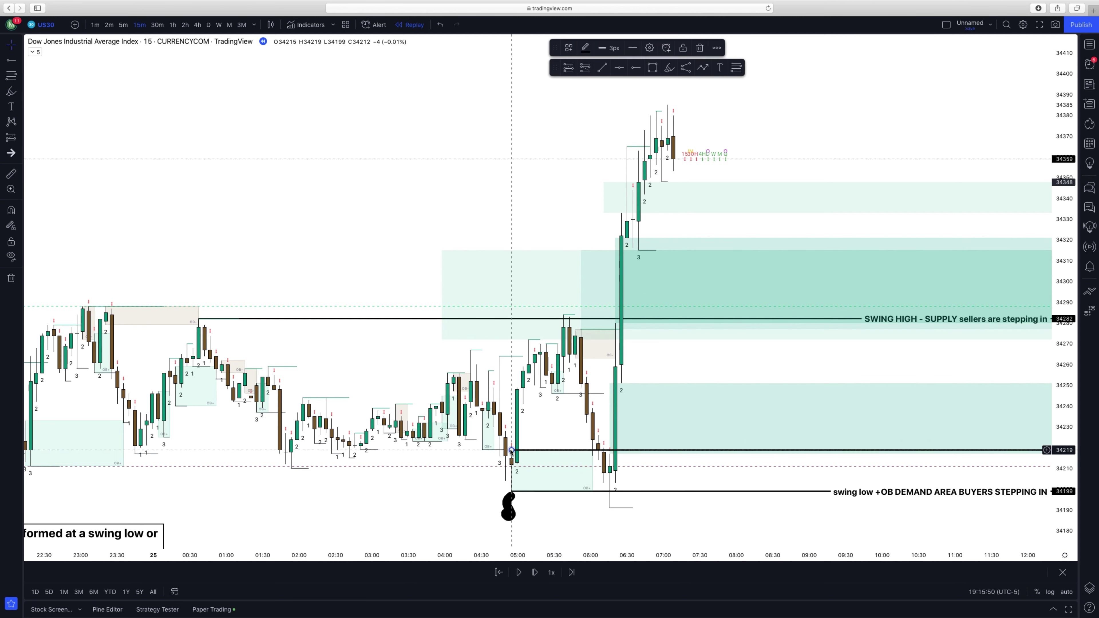
{"action": "left_click", "coordinate": [585, 48]}
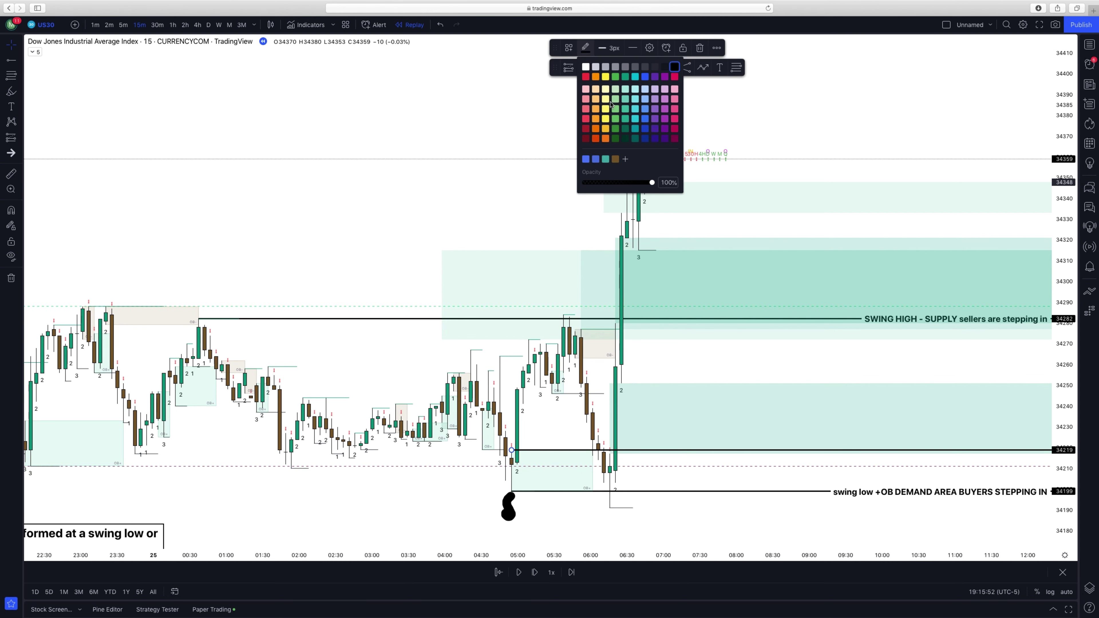
{"action": "left_click", "coordinate": [625, 139]}
{"action": "left_click", "coordinate": [590, 50]}
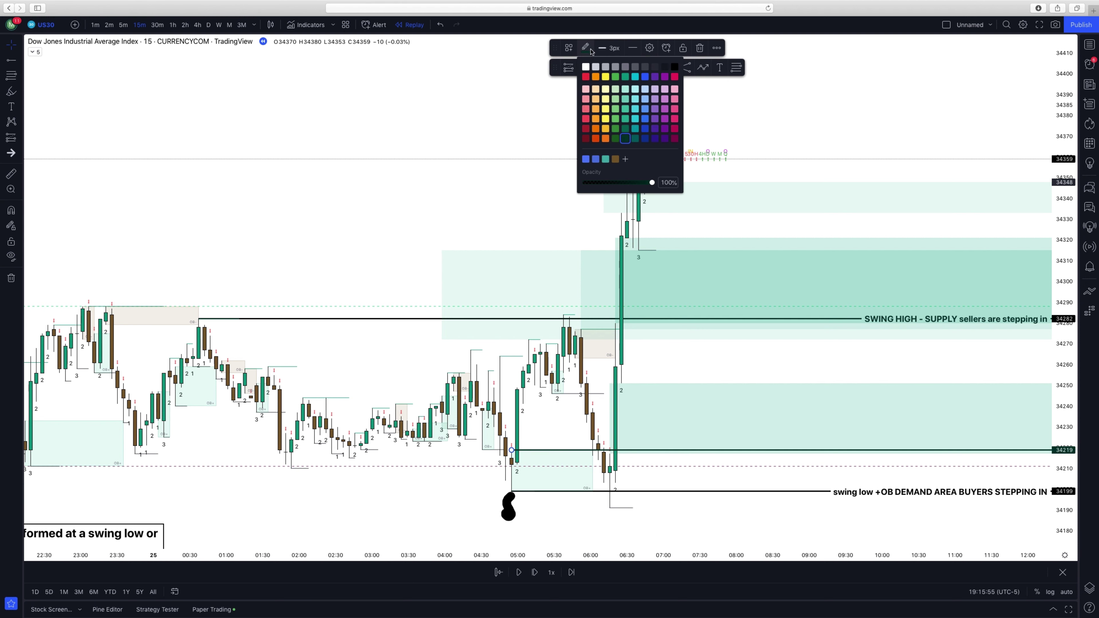
{"action": "left_click", "coordinate": [595, 77]}
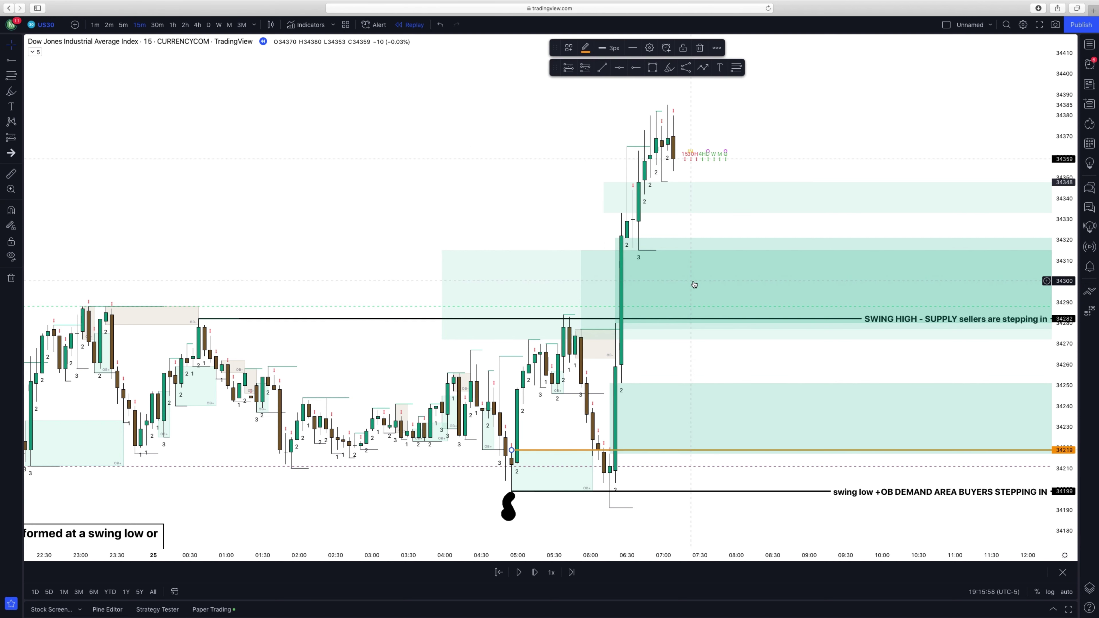
Draw an orange horizontal ray at 34267 from the close of the first bearish candle after the swing high.
{"action": "scroll", "coordinate": [571, 410], "scroll_direction": "up", "scroll_amount": 5}
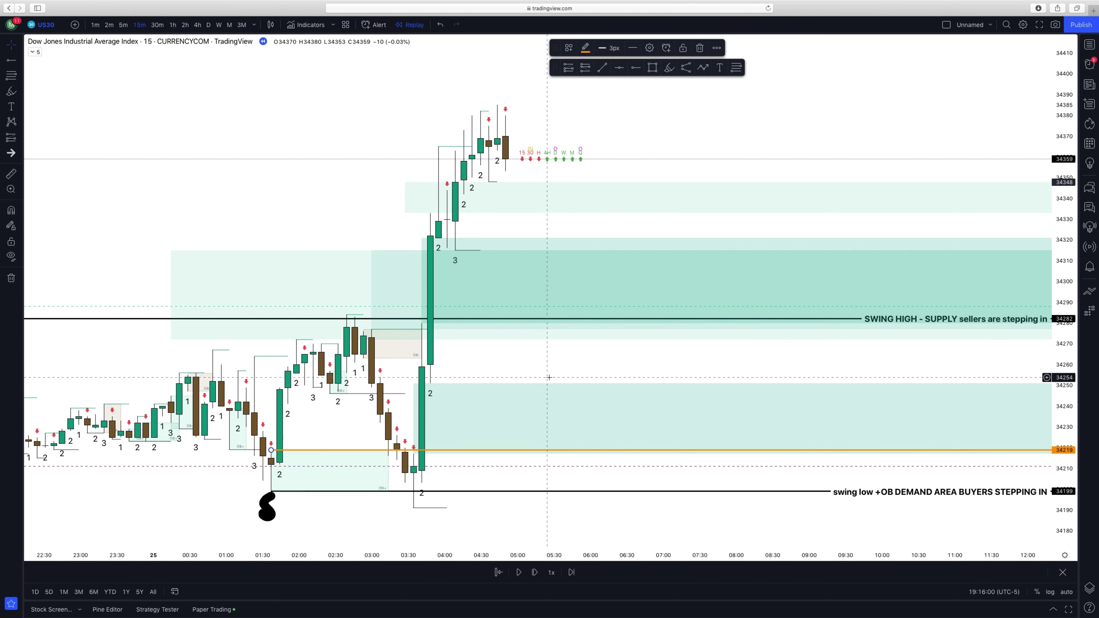
{"action": "left_click_drag", "start_coordinate": [713, 371], "coordinate": [749, 423]}
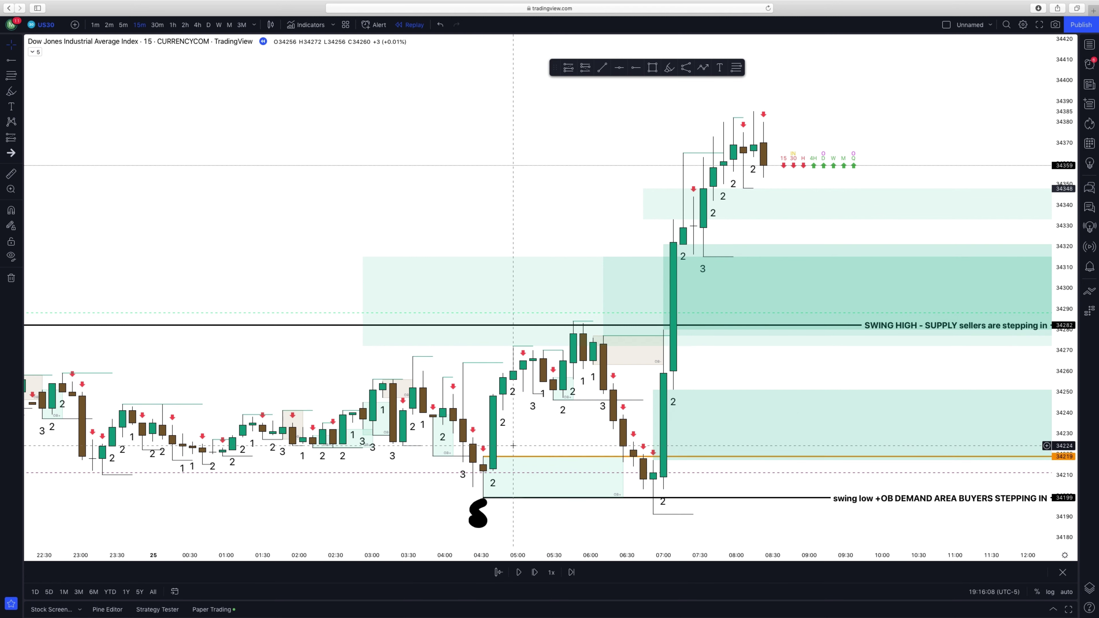
{"action": "scroll", "coordinate": [601, 432], "scroll_direction": "down", "scroll_amount": 3}
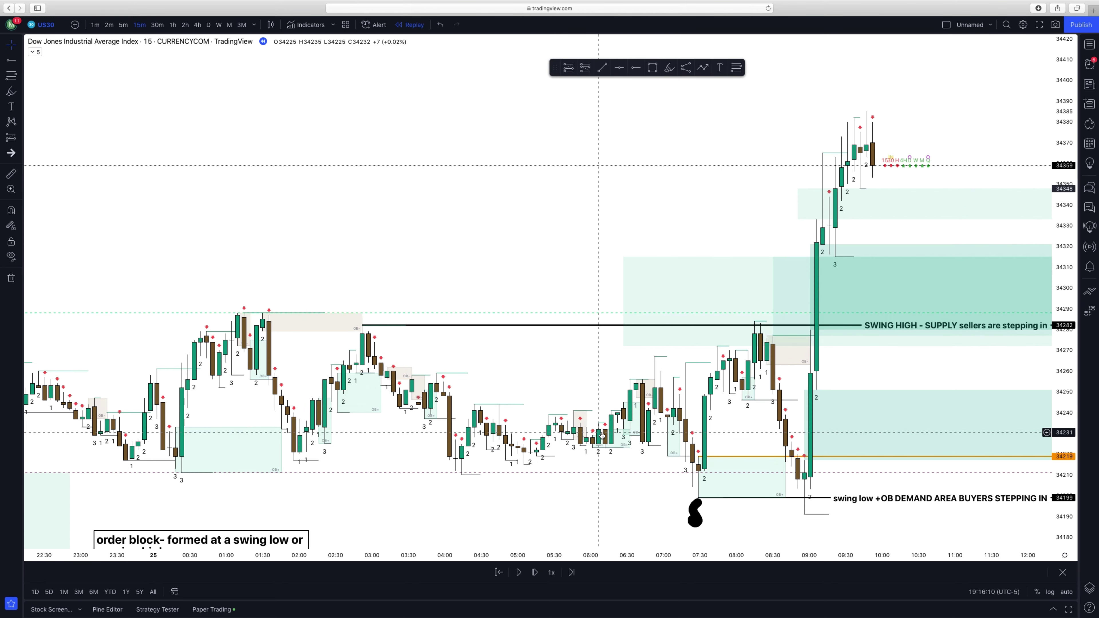
{"action": "left_click", "coordinate": [635, 68]}
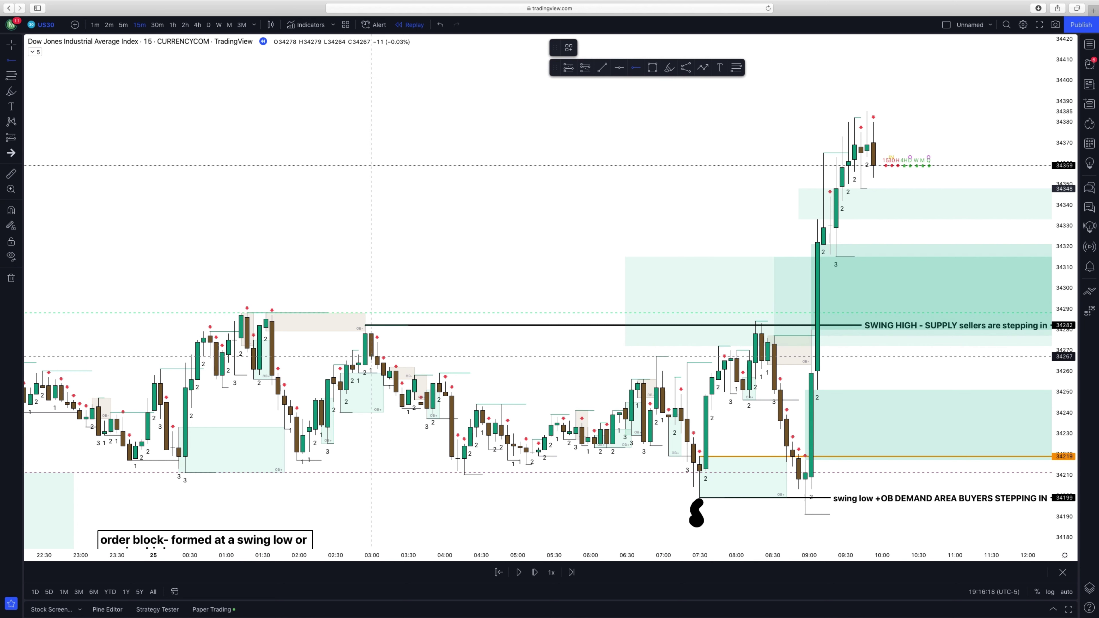
{"action": "left_click", "coordinate": [371, 356]}
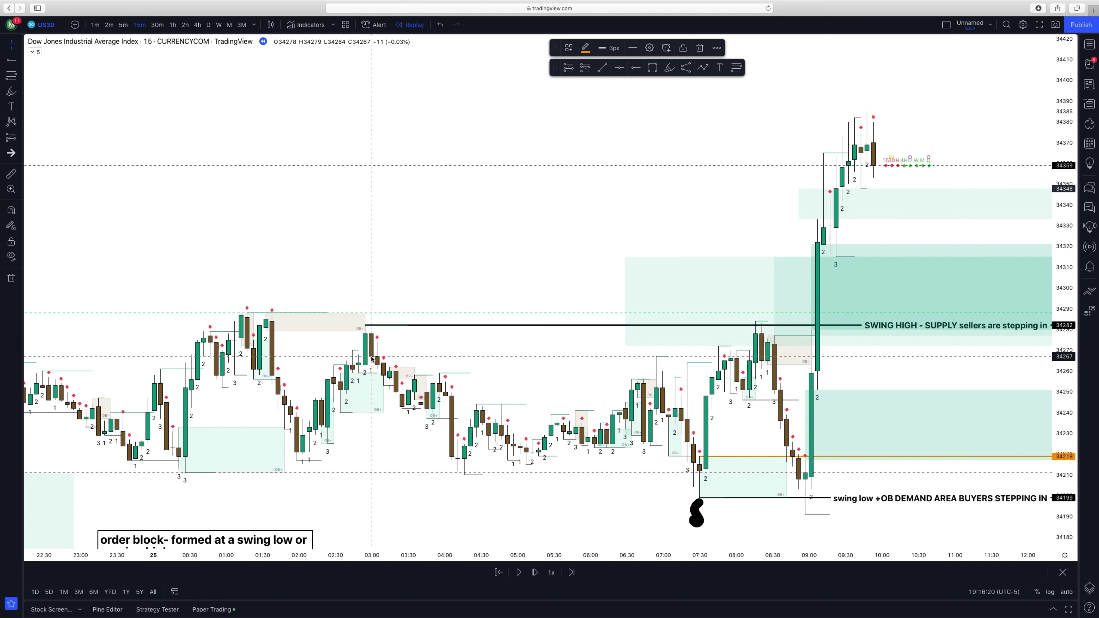
{"action": "scroll", "coordinate": [429, 372], "scroll_direction": "up", "scroll_amount": 3}
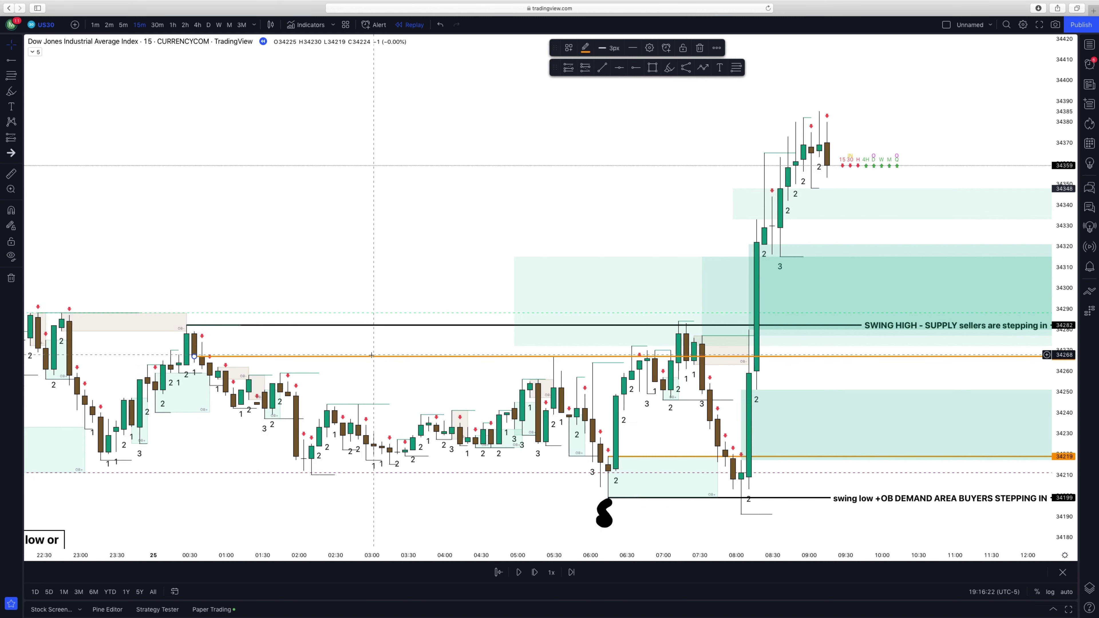
{"action": "left_click", "coordinate": [485, 388]}
Highlight a small S-shaped mark at the start of the 34267 ray and colour it orange, after trying dark red and light green.
{"action": "scroll", "coordinate": [485, 388], "scroll_direction": "down", "scroll_amount": 3}
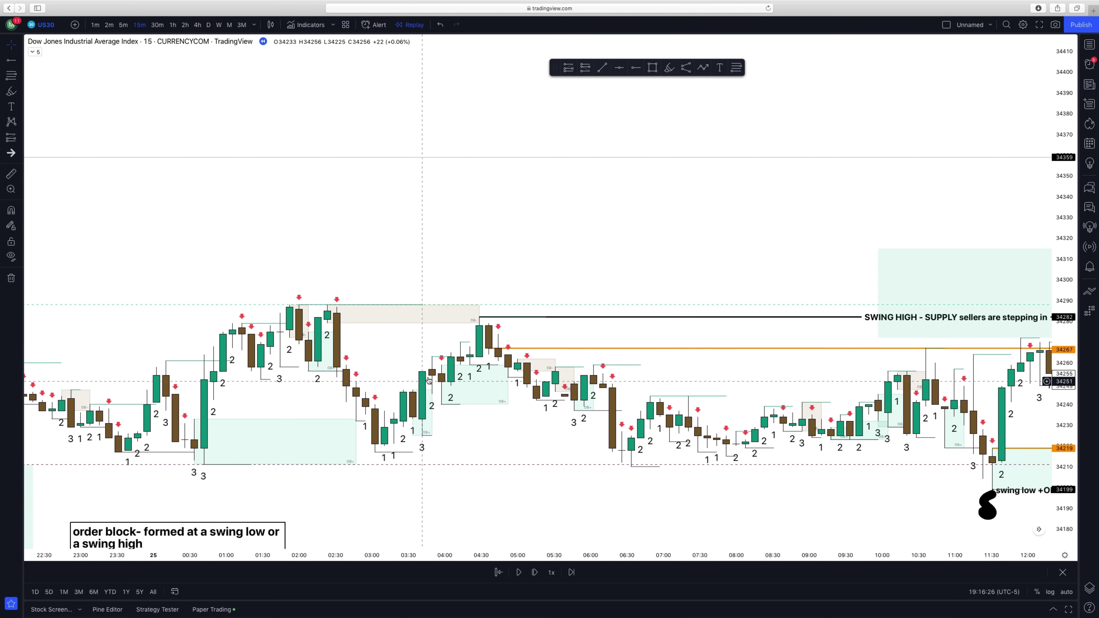
{"action": "left_click", "coordinate": [670, 67]}
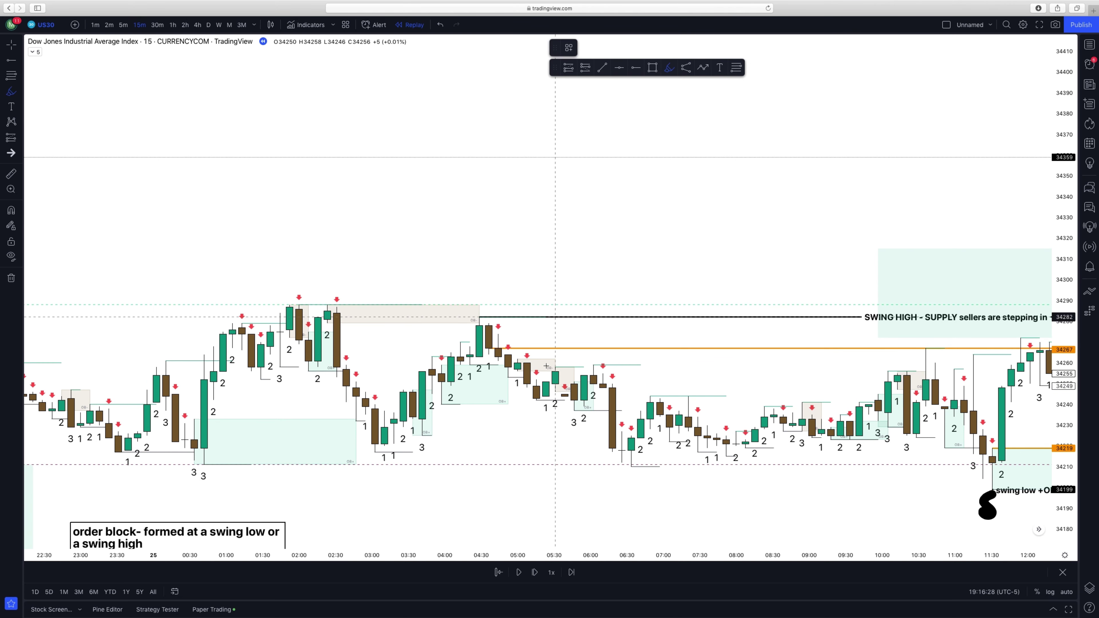
{"action": "mouse_move", "coordinate": [497, 367]}
{"action": "left_mouse_down"}
{"action": "mouse_move", "coordinate": [504, 383]}
{"action": "mouse_move", "coordinate": [488, 370]}
{"action": "left_mouse_up"}
{"action": "left_click", "coordinate": [585, 49]}
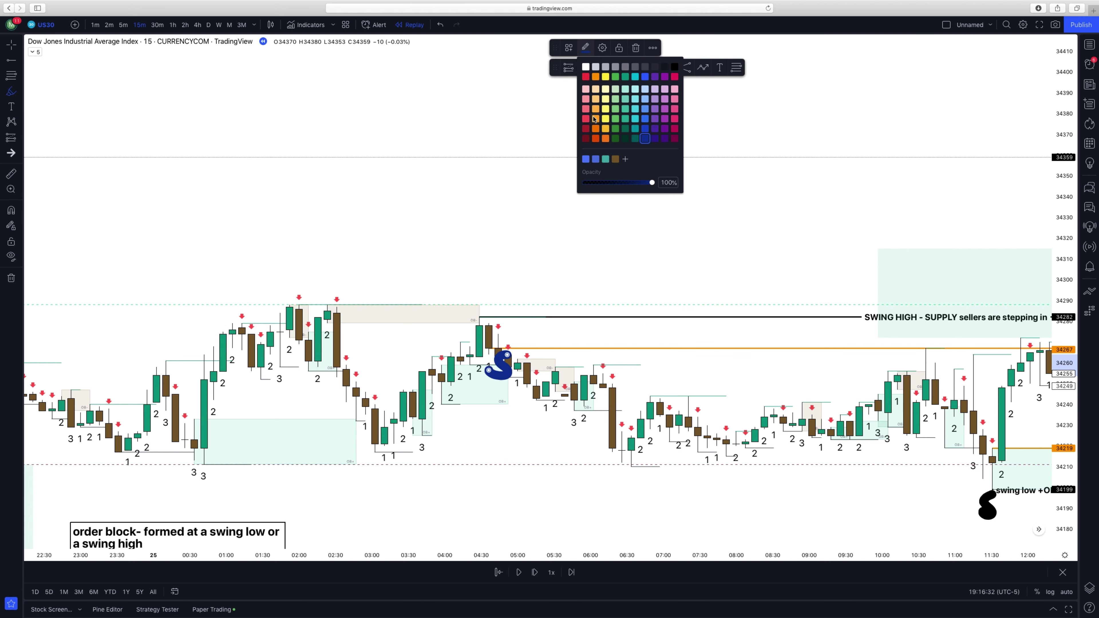
{"action": "left_click", "coordinate": [586, 139]}
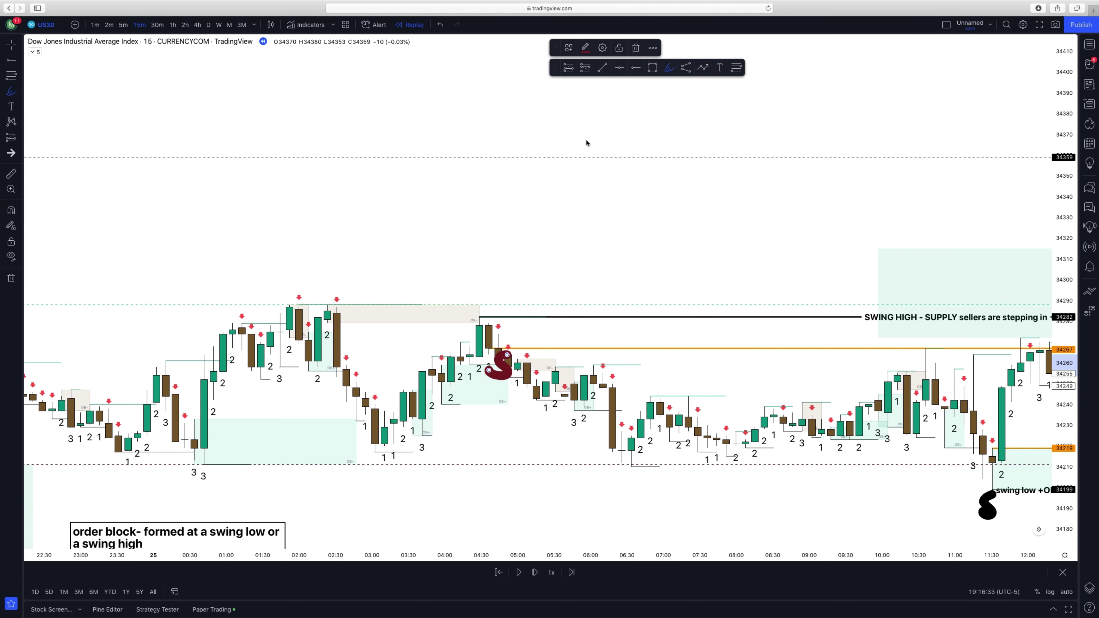
{"action": "left_click", "coordinate": [584, 51]}
{"action": "left_click", "coordinate": [665, 139]}
{"action": "left_click", "coordinate": [585, 48]}
{"action": "left_click", "coordinate": [615, 100]}
{"action": "left_click", "coordinate": [586, 47]}
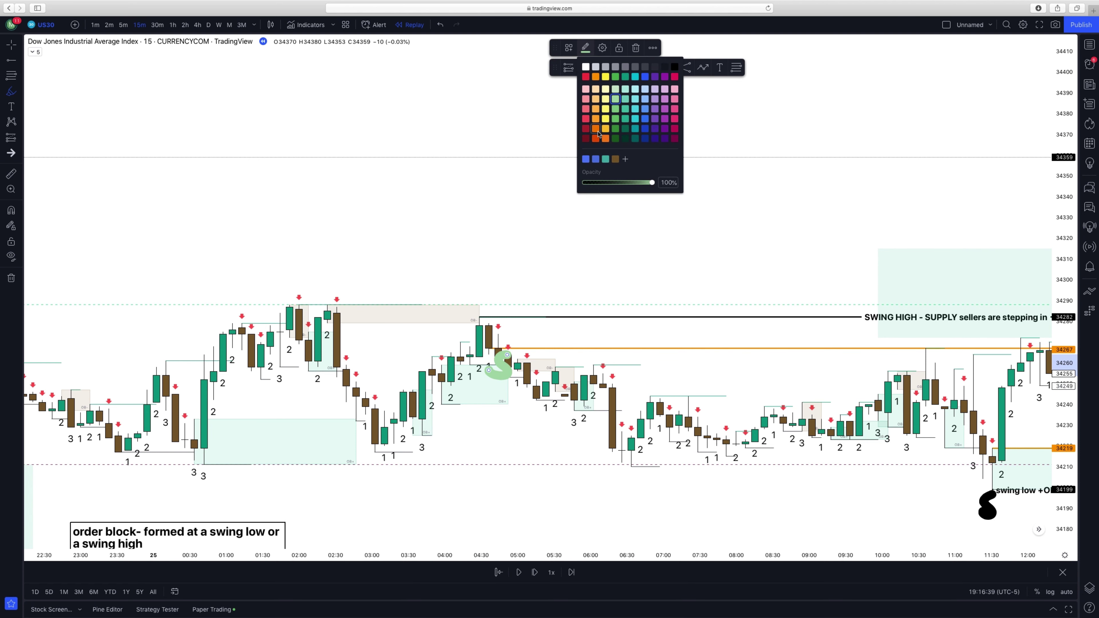
{"action": "left_click", "coordinate": [596, 131]}
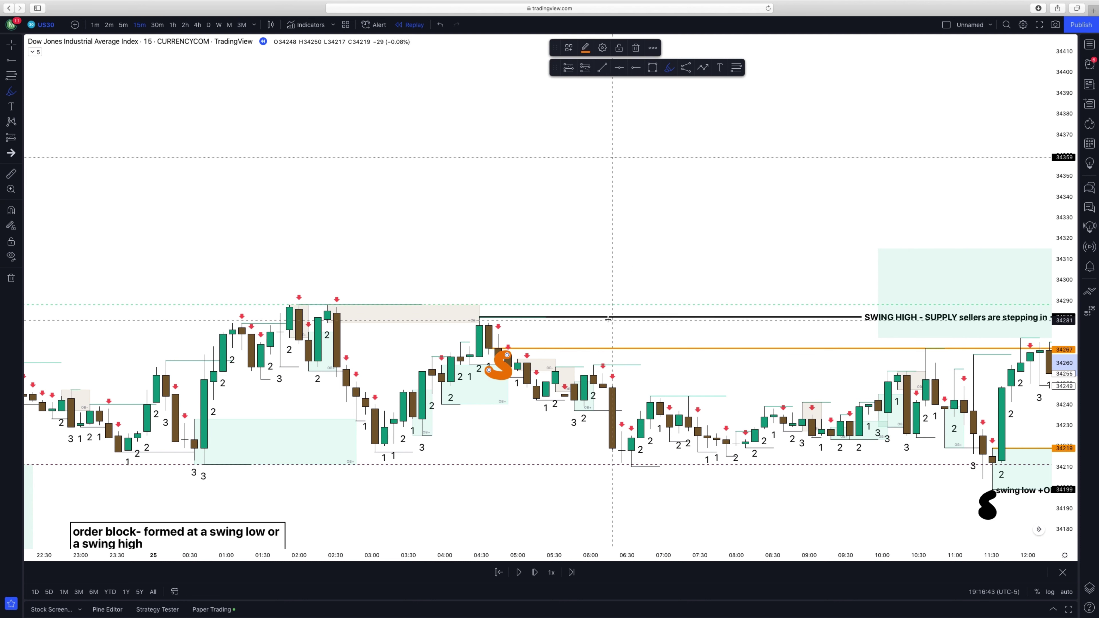
Advance the 15-minute replay to the 12:15 candle on 25 November.
{"action": "scroll", "coordinate": [615, 320], "scroll_direction": "down", "scroll_amount": 5}
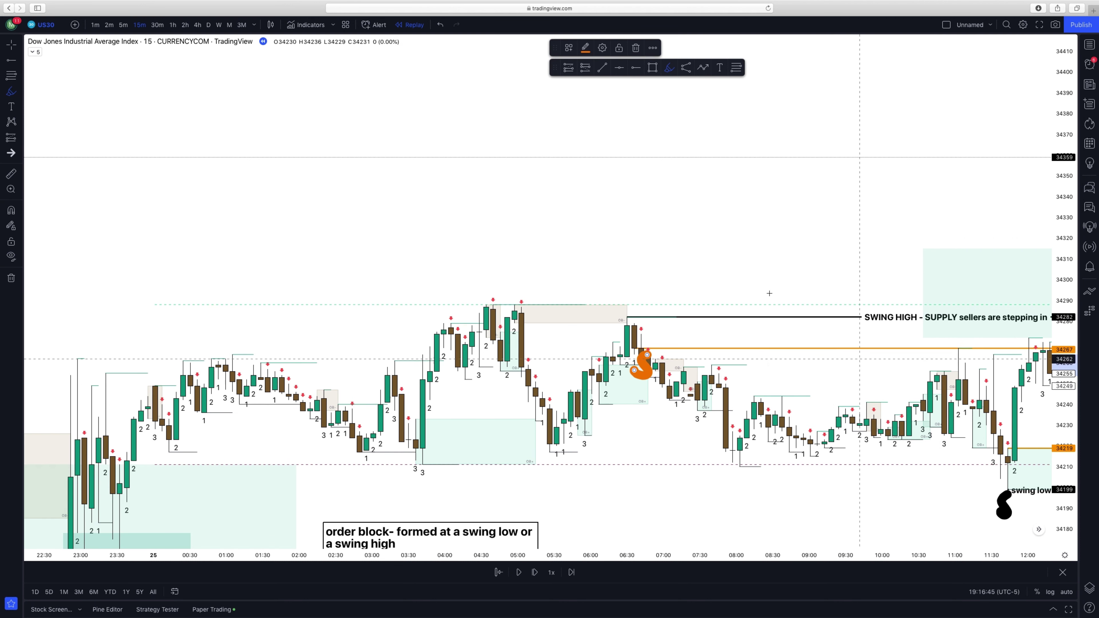
{"action": "left_click_drag", "start_coordinate": [711, 307], "coordinate": [476, 288]}
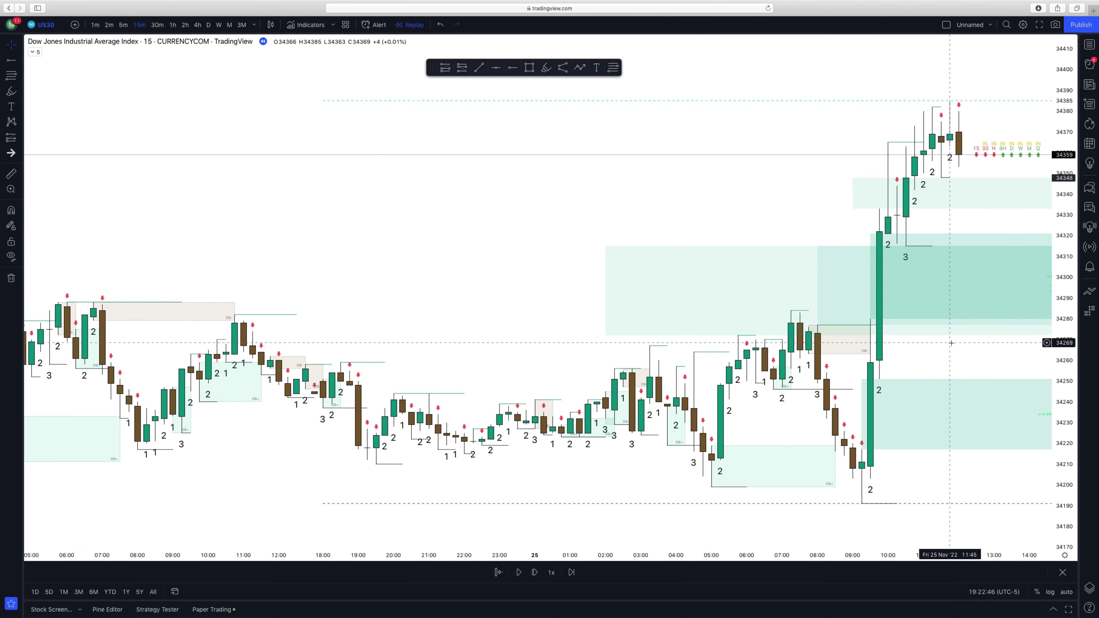
{"action": "left_click_drag", "start_coordinate": [951, 342], "coordinate": [841, 339]}
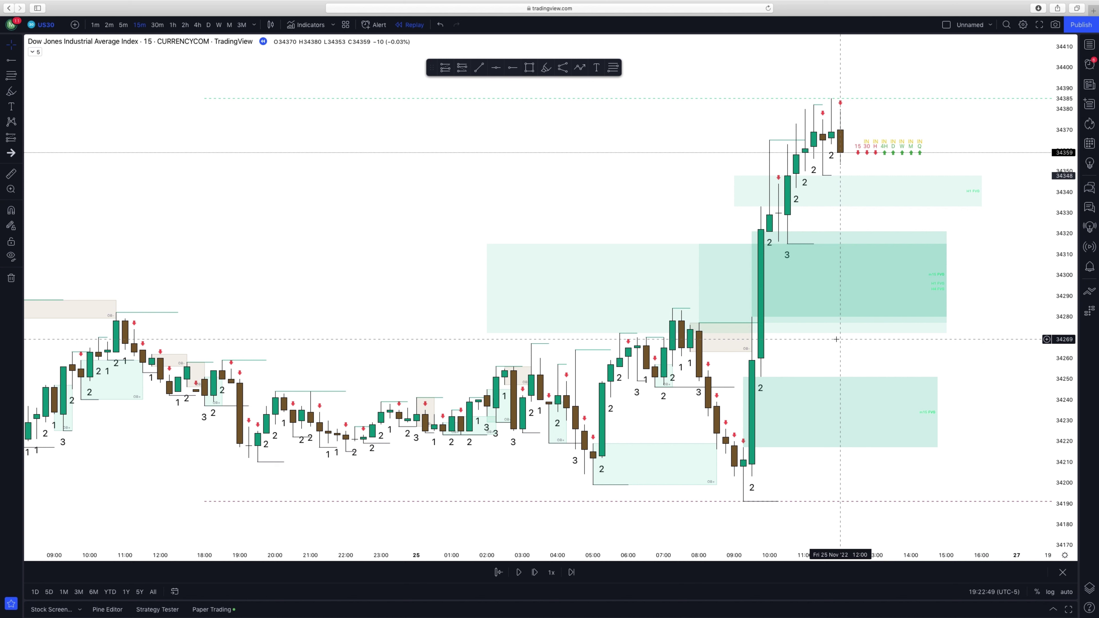
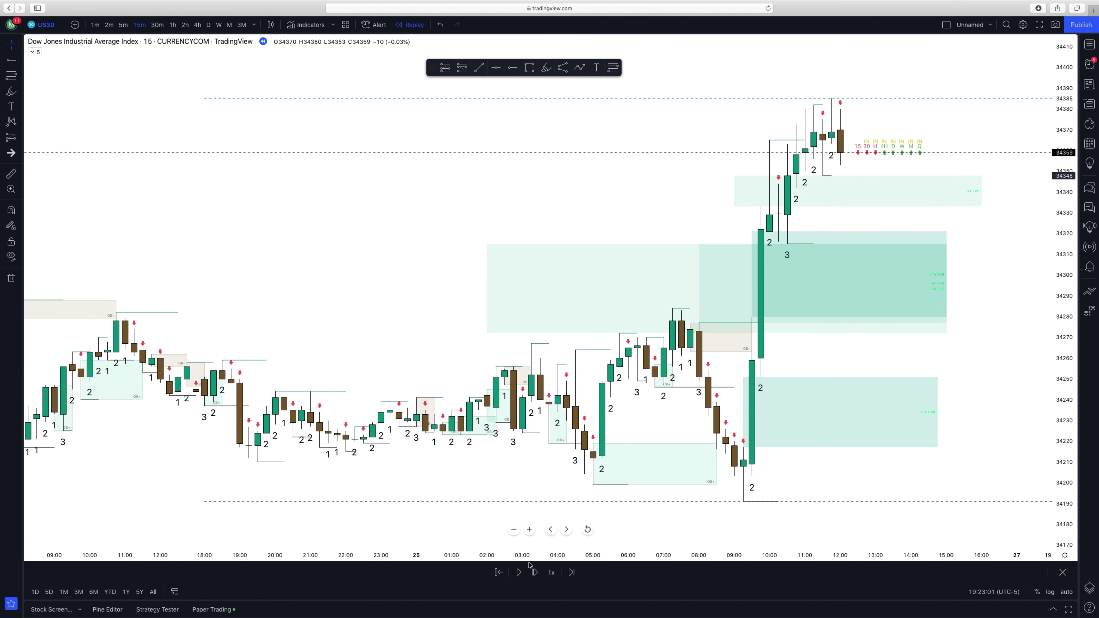
{"action": "left_click", "coordinate": [534, 573]}
{"action": "left_click", "coordinate": [534, 573]}
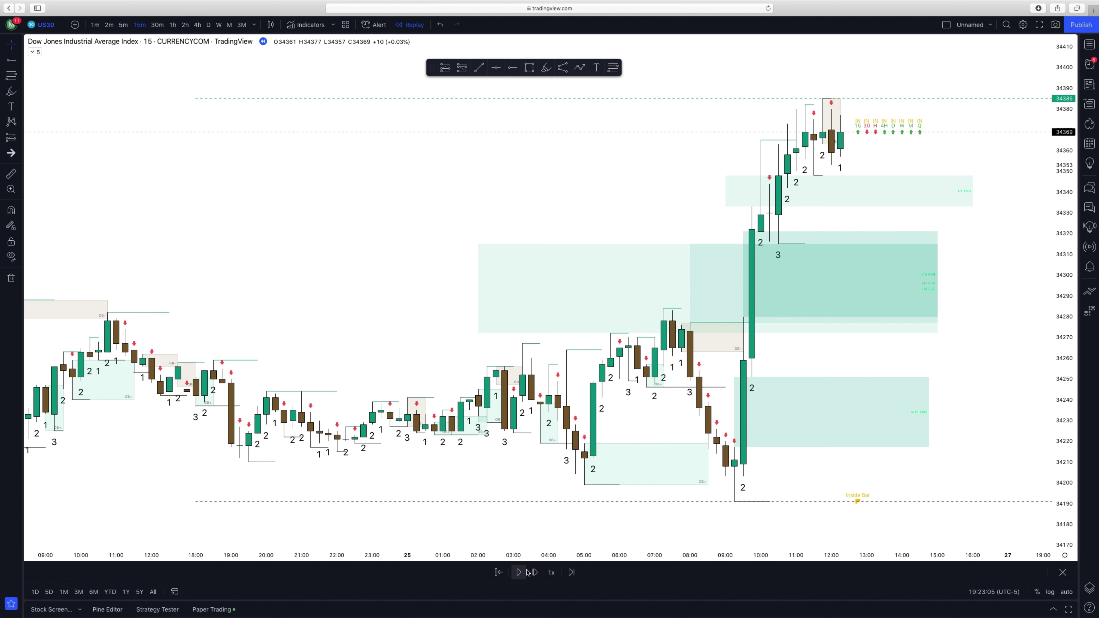
Draw a horizontal ray at 34363 from the low of the 11:45 candle at the swing high and colour it black.
{"action": "left_click_drag", "start_coordinate": [832, 255], "coordinate": [631, 270]}
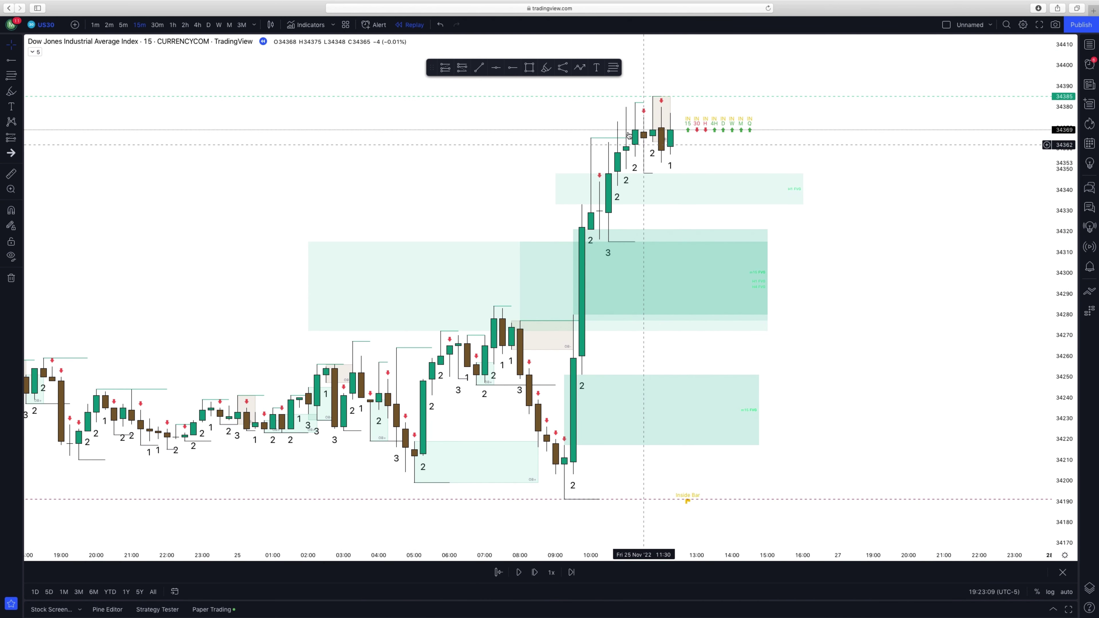
{"action": "left_click", "coordinate": [512, 68]}
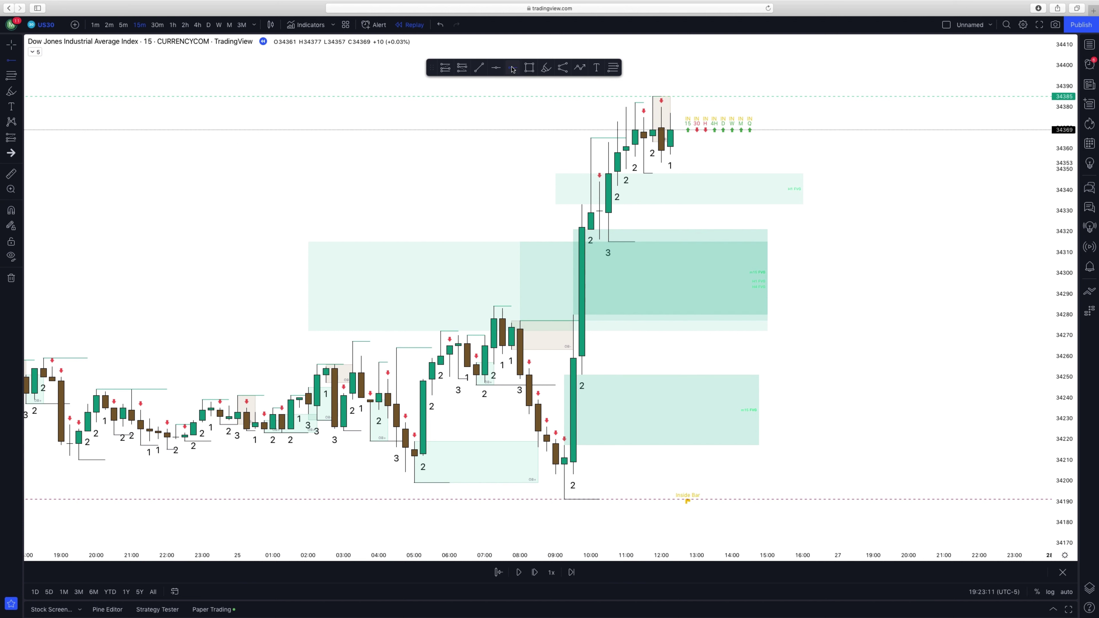
{"action": "left_click", "coordinate": [652, 145]}
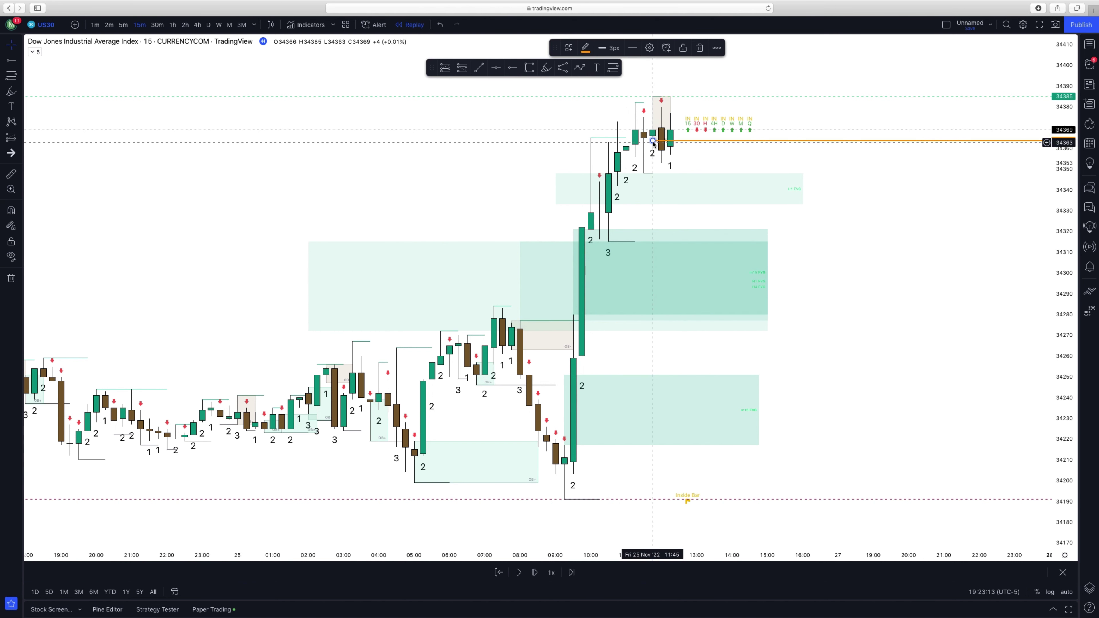
{"action": "left_click", "coordinate": [585, 48]}
{"action": "left_click", "coordinate": [675, 67]}
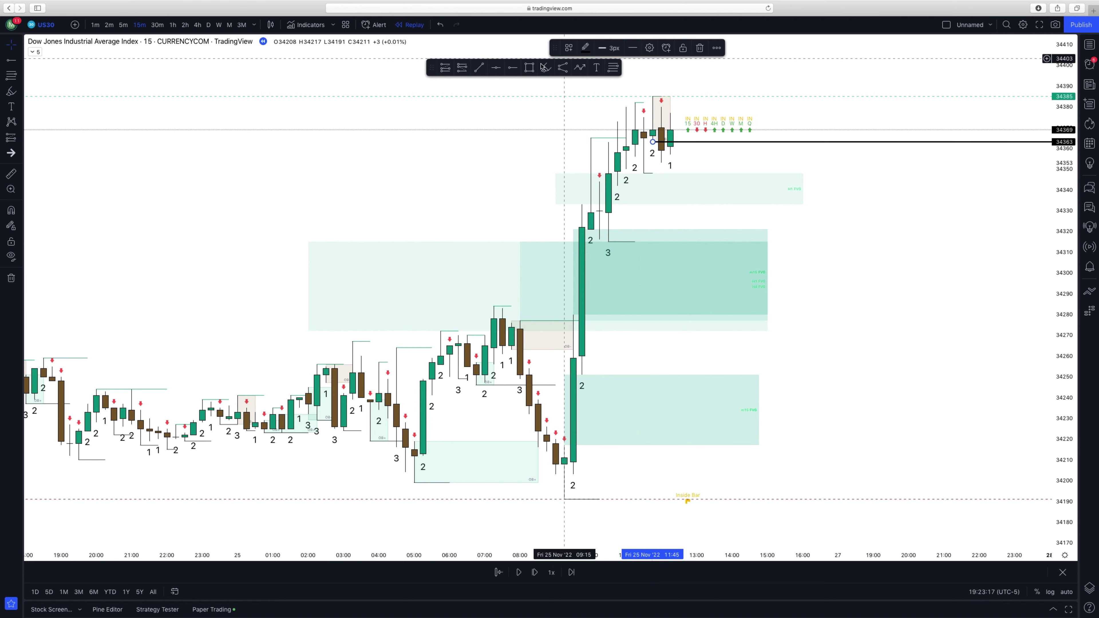
Label the 34363 ray with the text "15M -OB Supply- SELLERS".
{"action": "left_click", "coordinate": [649, 48]}
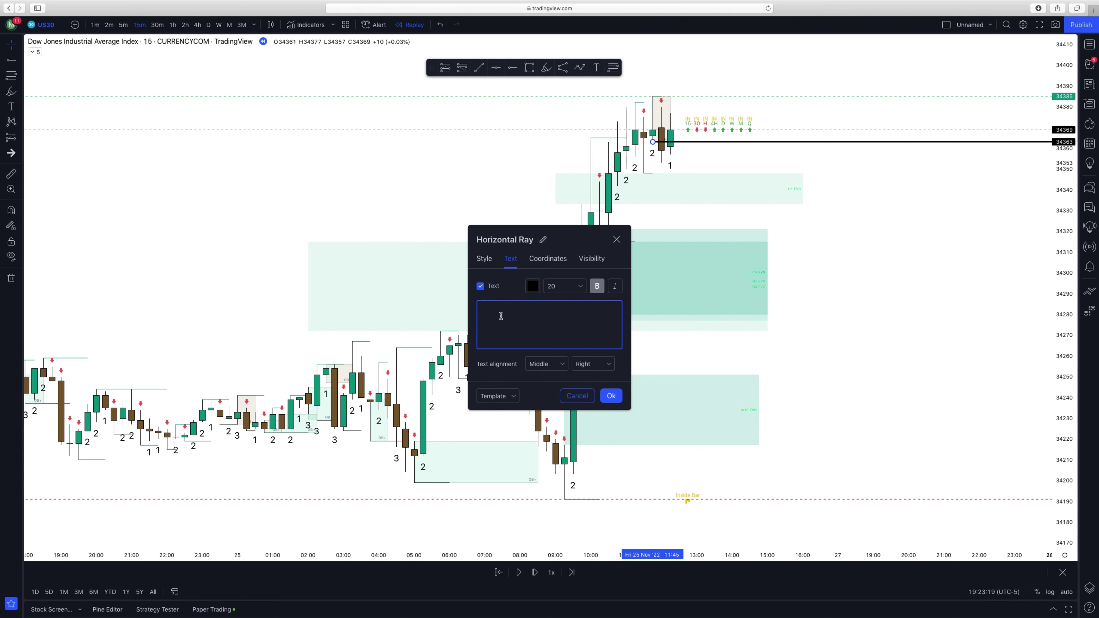
{"action": "type", "text": "15M -OB"}
{"action": "type", "text": "Supply- SELLERS"}
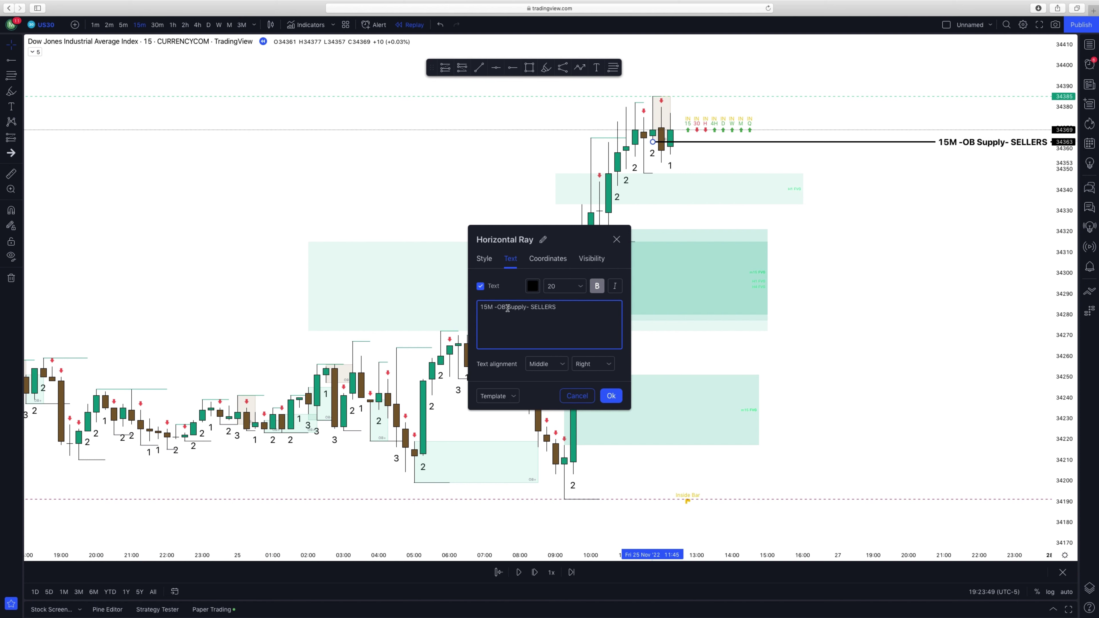
{"action": "left_click", "coordinate": [613, 396]}
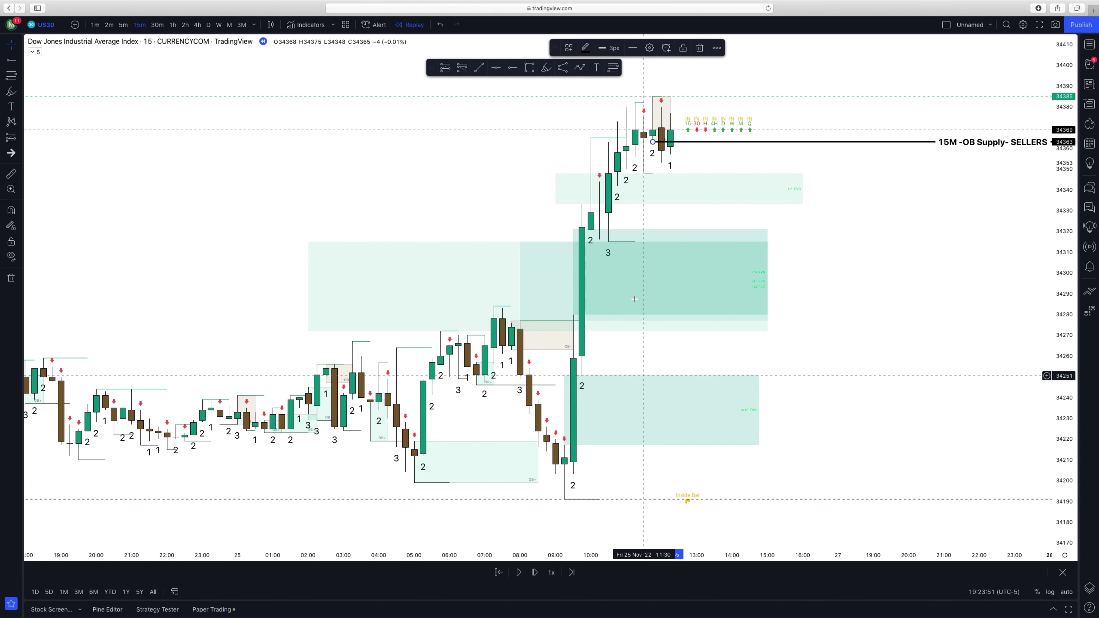
Switch the chart to the 5-minute timeframe and advance the replay to the 12:30 candle.
{"action": "left_click", "coordinate": [124, 25]}
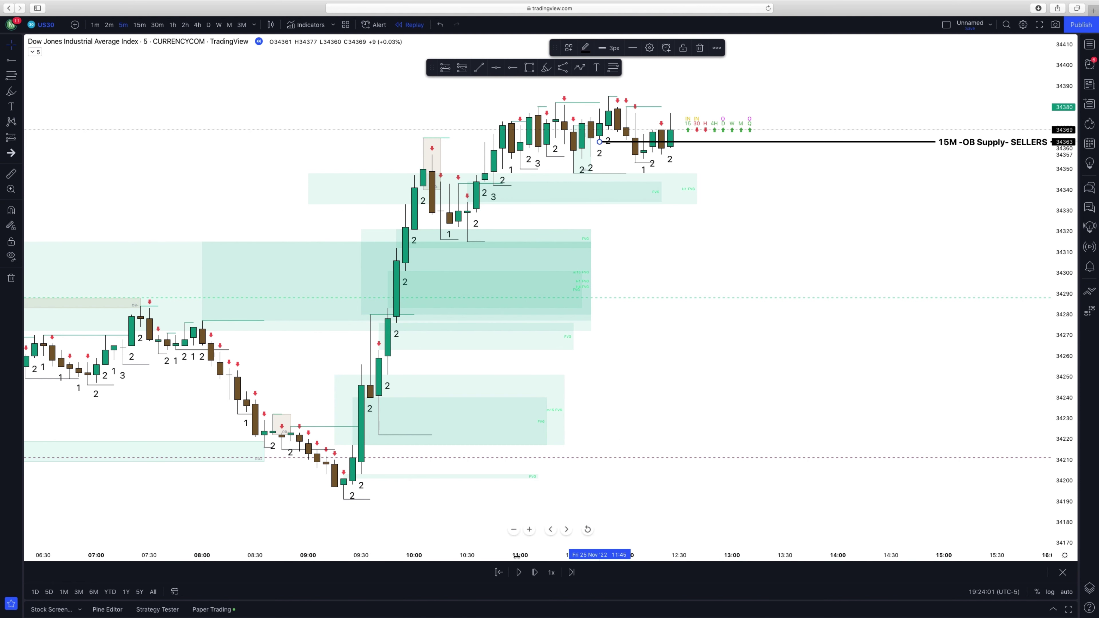
{"action": "left_click", "coordinate": [534, 572]}
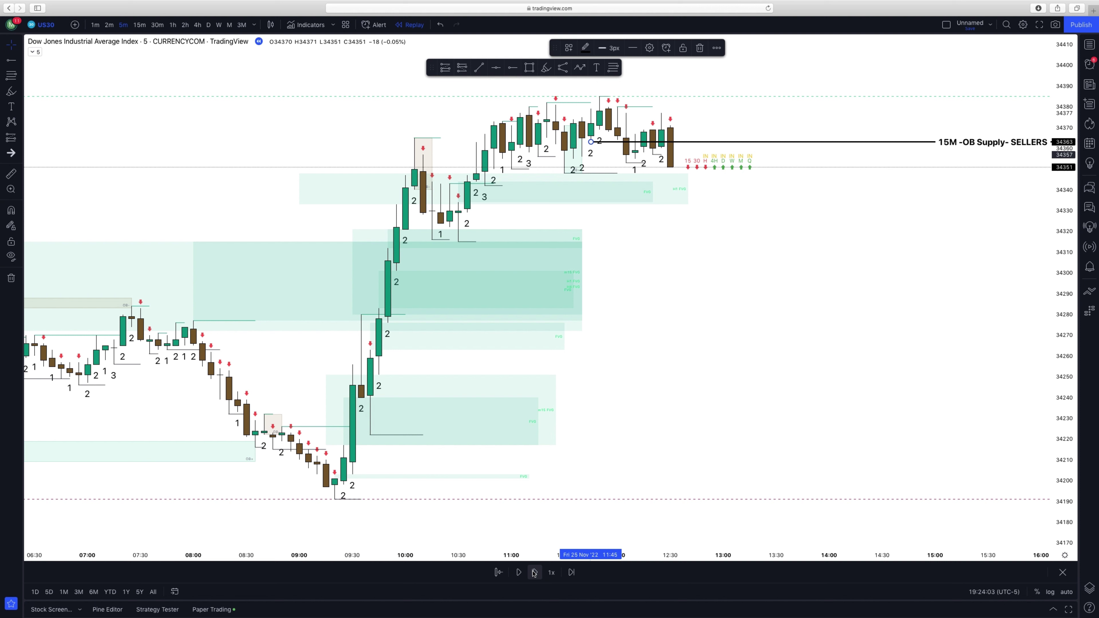
{"action": "left_click", "coordinate": [534, 573]}
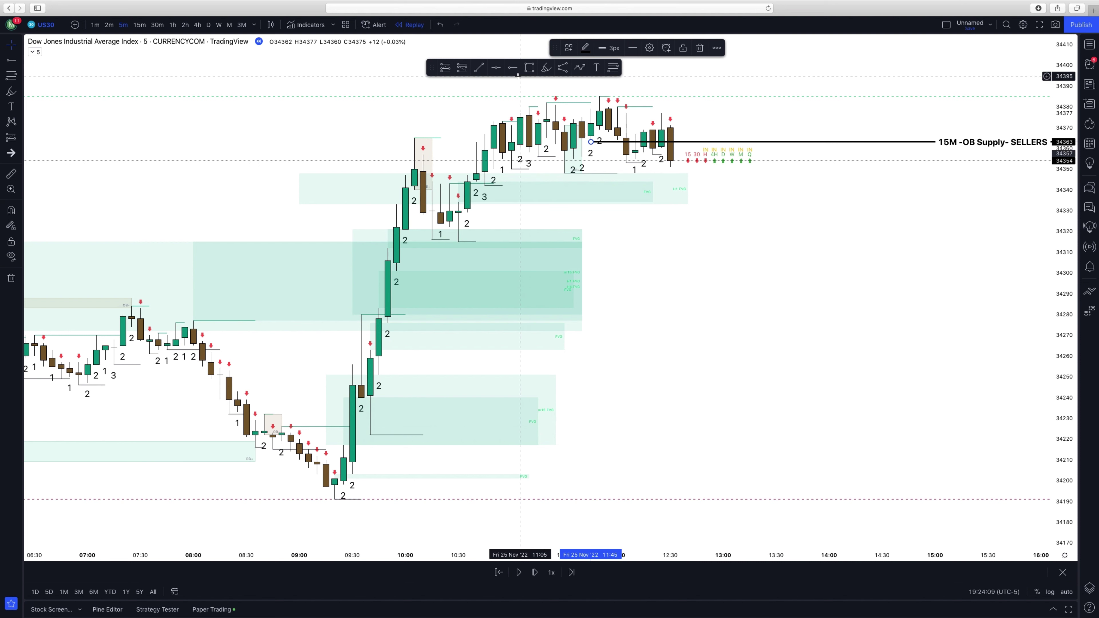
Place a horizontal ray at 34352 near the low of the 12:30 candle and label it "entry".
{"action": "left_click", "coordinate": [512, 68]}
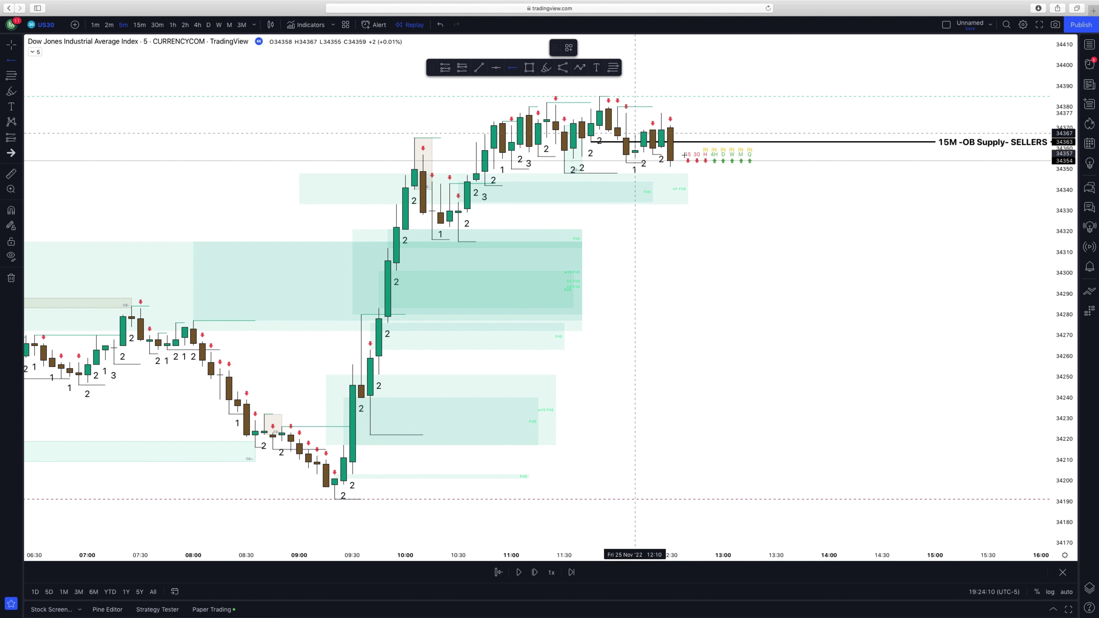
{"action": "left_click", "coordinate": [670, 160]}
{"action": "left_click_drag", "start_coordinate": [670, 162], "coordinate": [675, 168]}
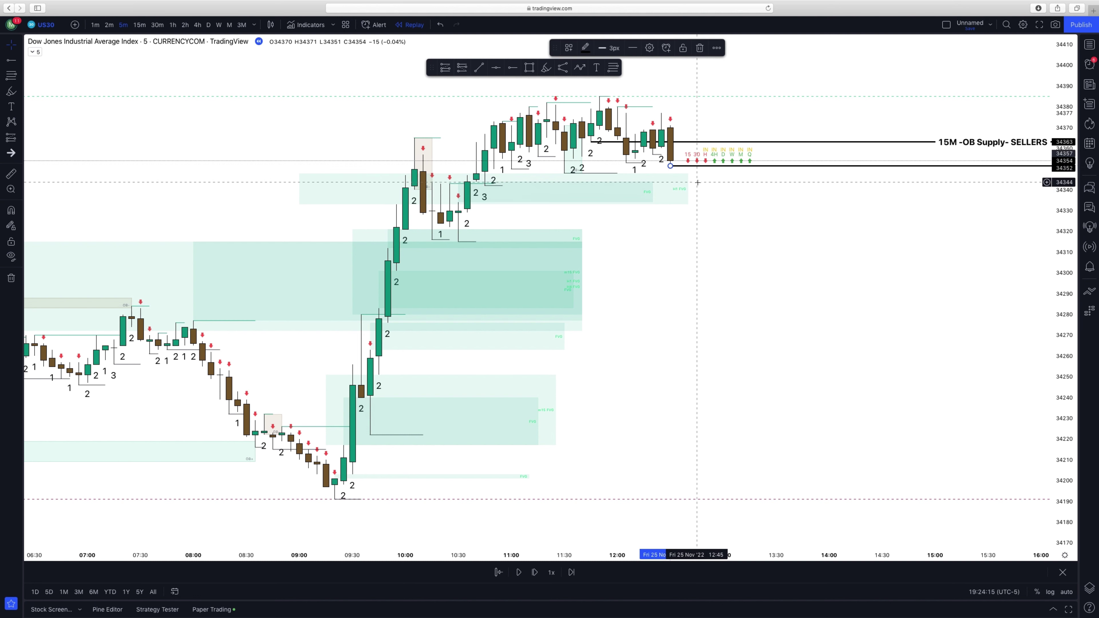
{"action": "left_click", "coordinate": [649, 48]}
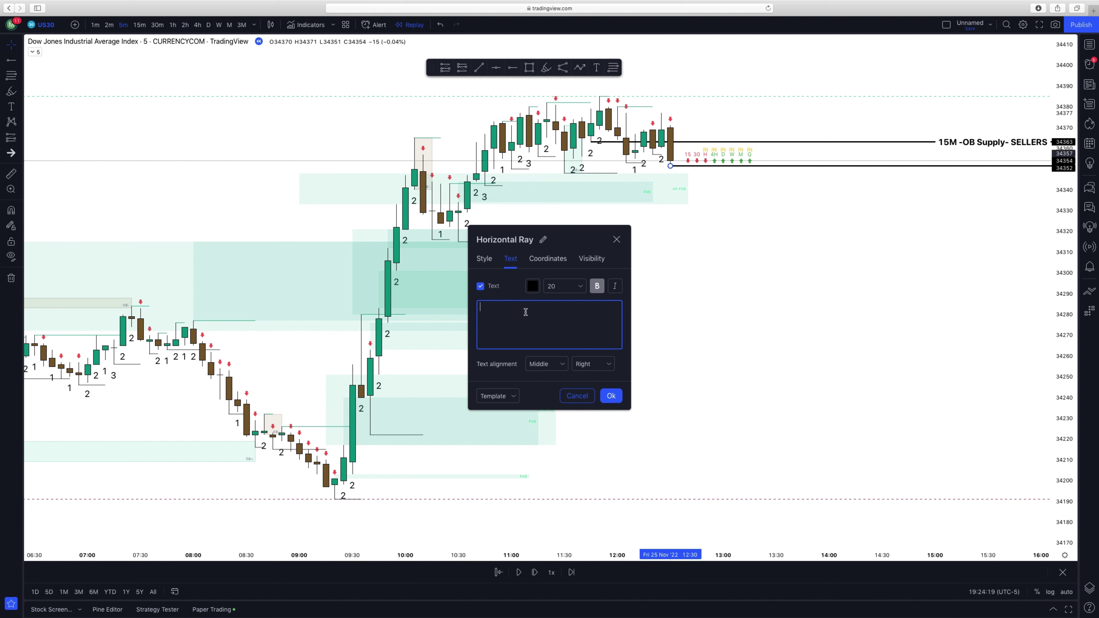
{"action": "type", "text": "entry"}
{"action": "left_click", "coordinate": [610, 395]}
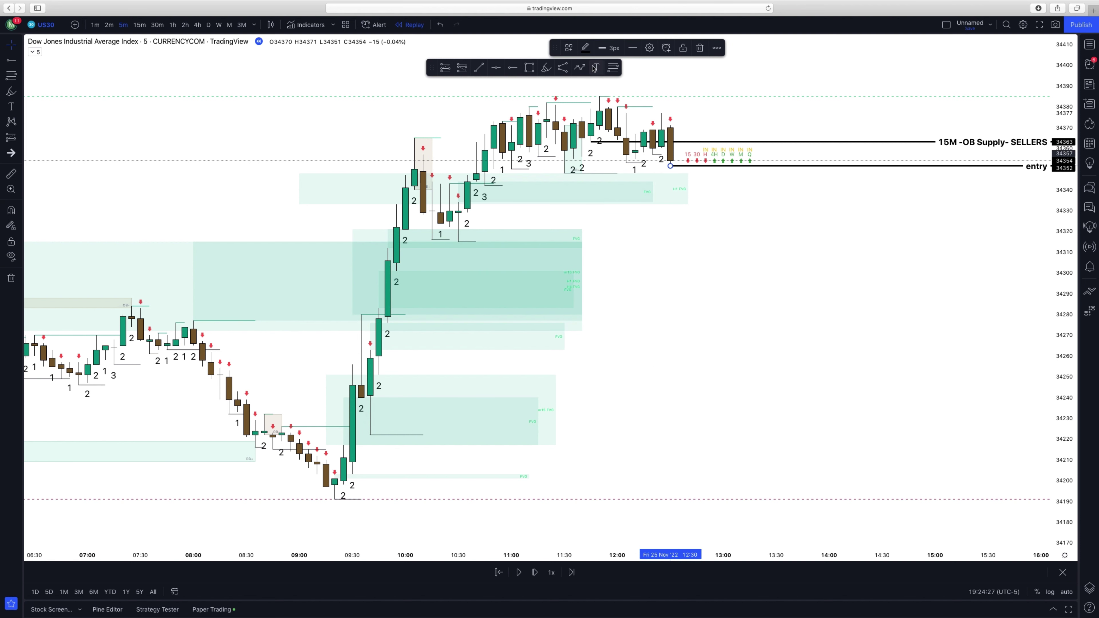
Mark the earlier lows below the entry with horizontal rays at 34348 (11:30), 34342 (10:45) and 34315 (10:30).
{"action": "left_click", "coordinate": [513, 67]}
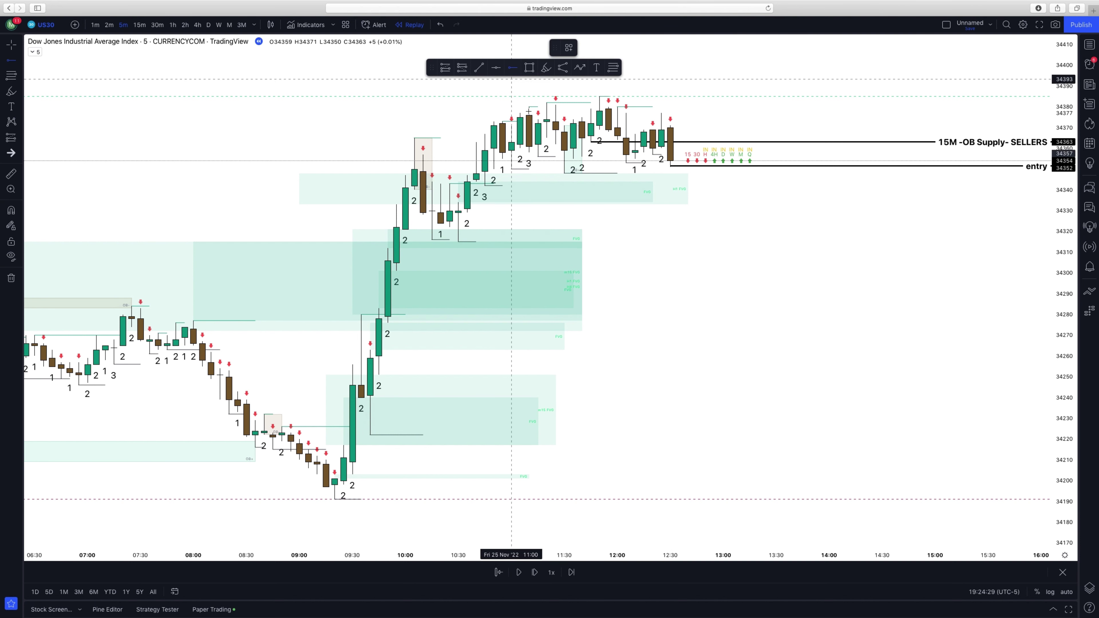
{"action": "left_click", "coordinate": [562, 173]}
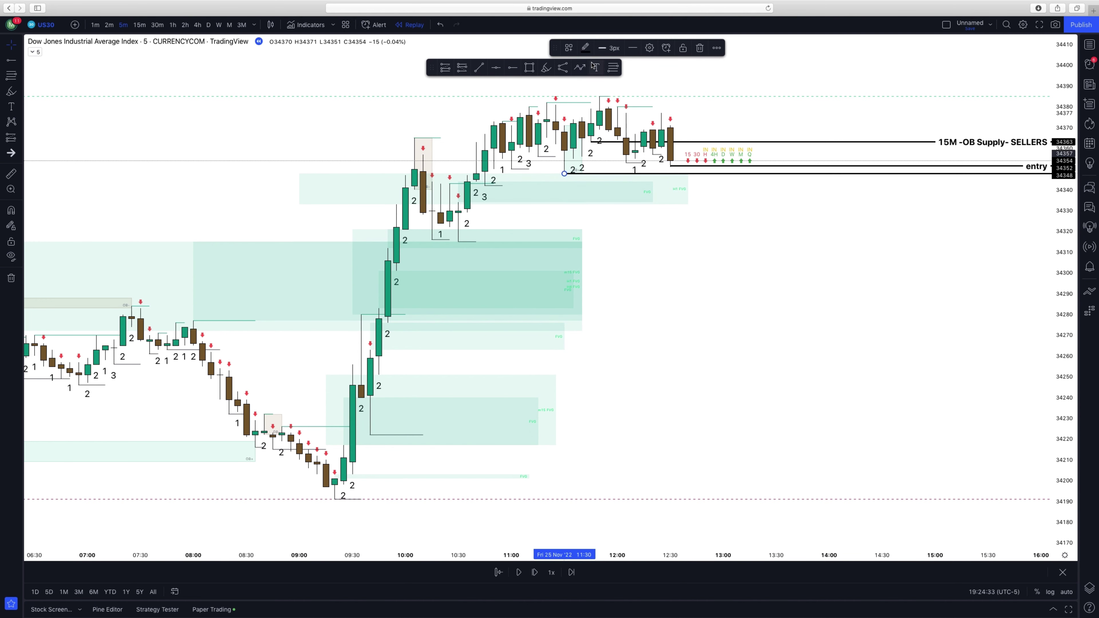
{"action": "left_click", "coordinate": [485, 186]}
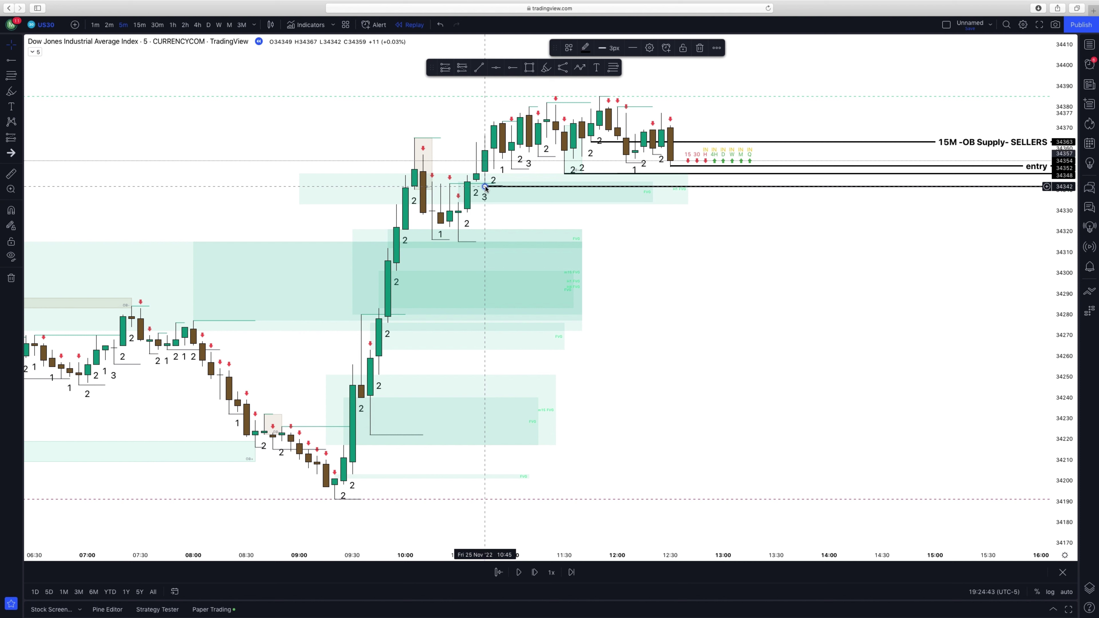
{"action": "left_click", "coordinate": [512, 67]}
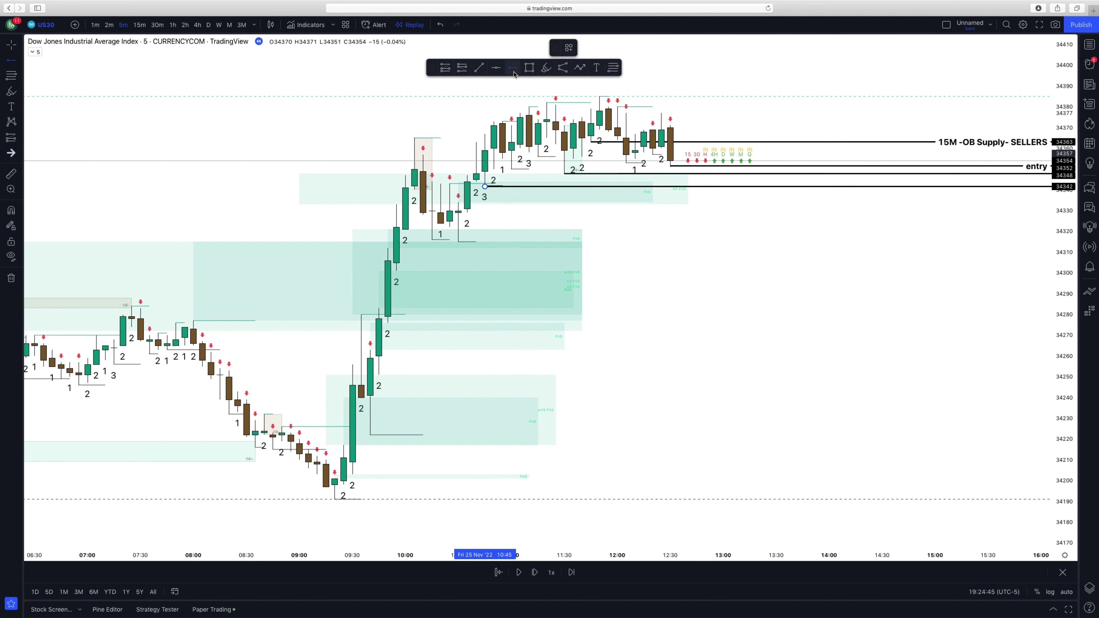
{"action": "left_click", "coordinate": [458, 241]}
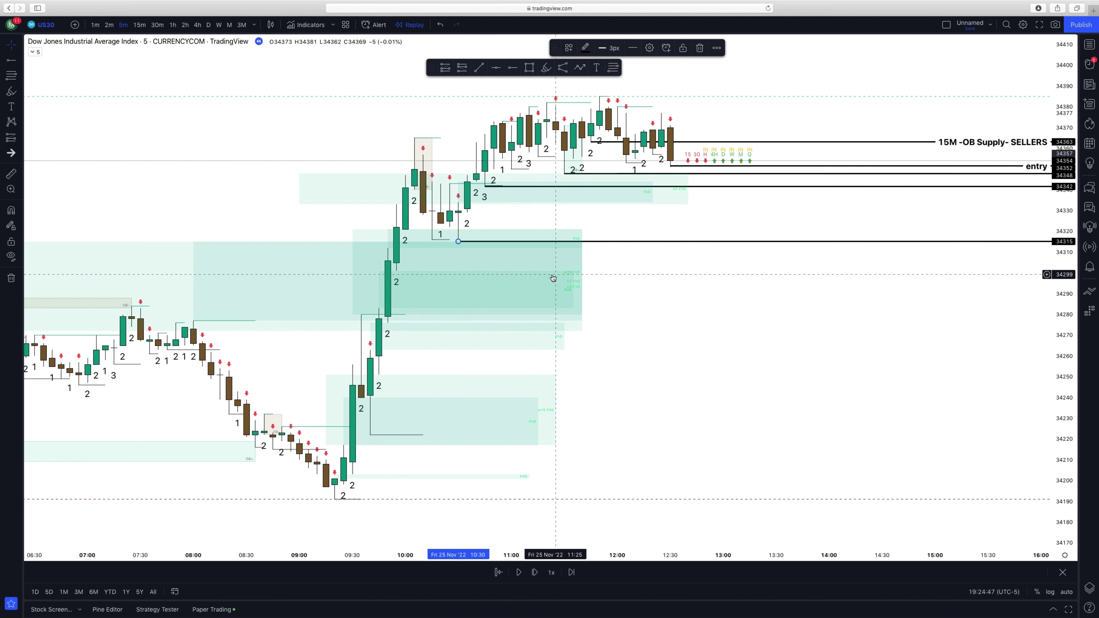
{"action": "left_click", "coordinate": [568, 323]}
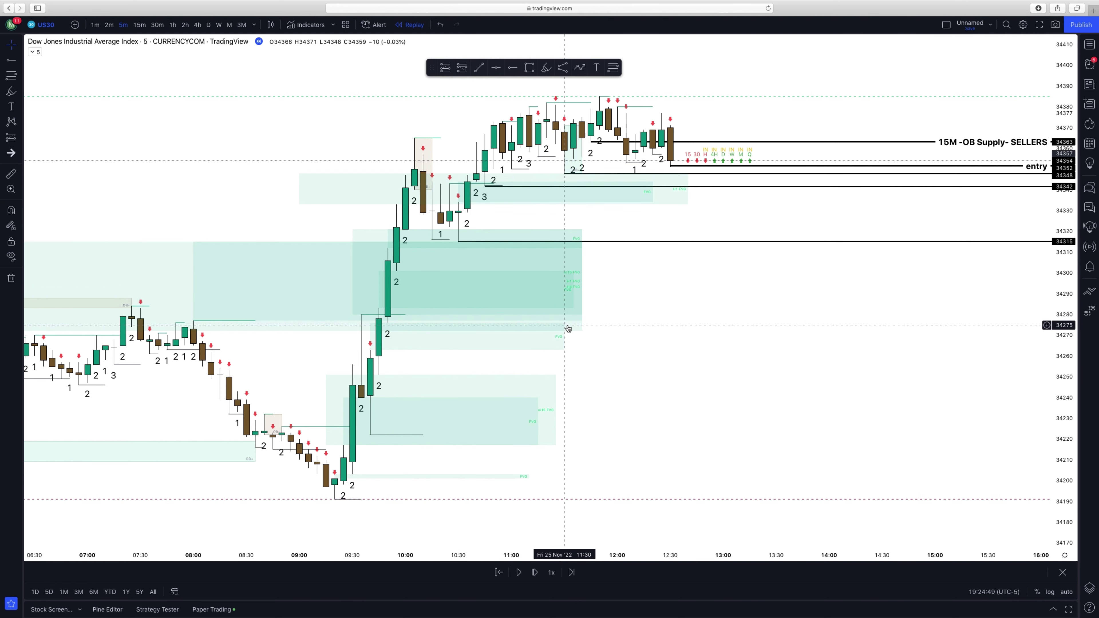
Place a horizontal ray using the "stoploss" drawing template at 34377, from the 12:20 candle's high.
{"action": "left_click", "coordinate": [512, 67]}
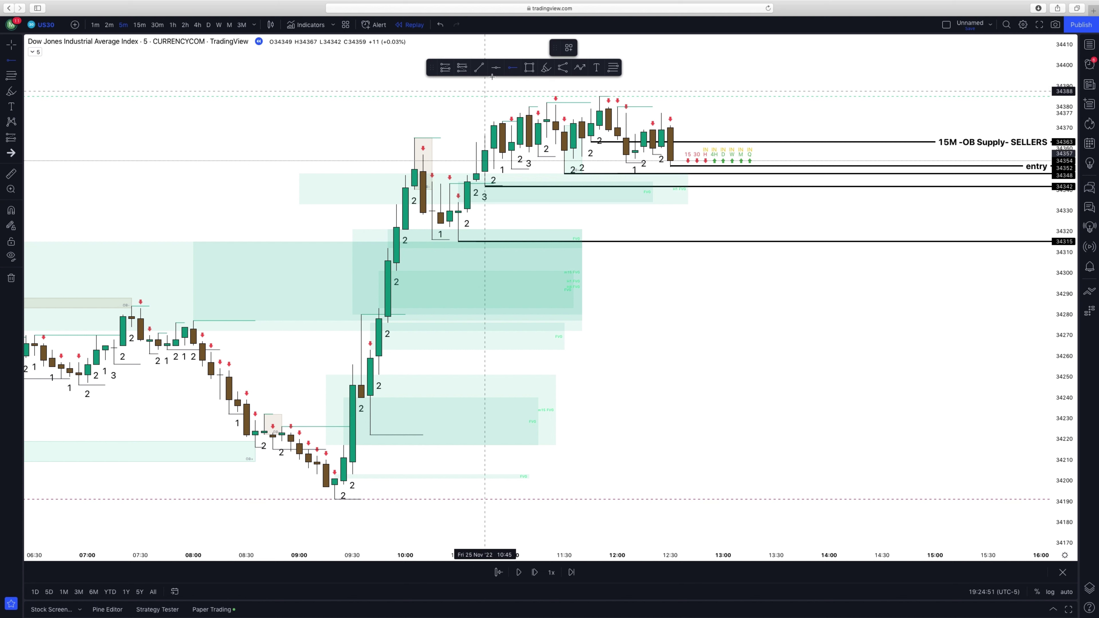
{"action": "left_click", "coordinate": [568, 48]}
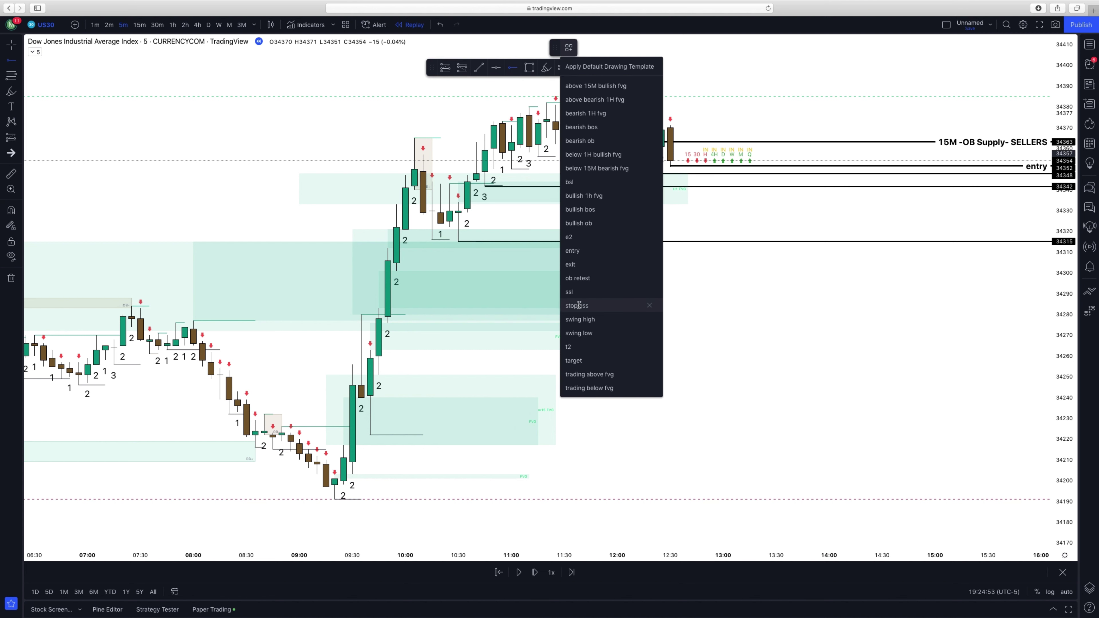
{"action": "left_click", "coordinate": [653, 113]}
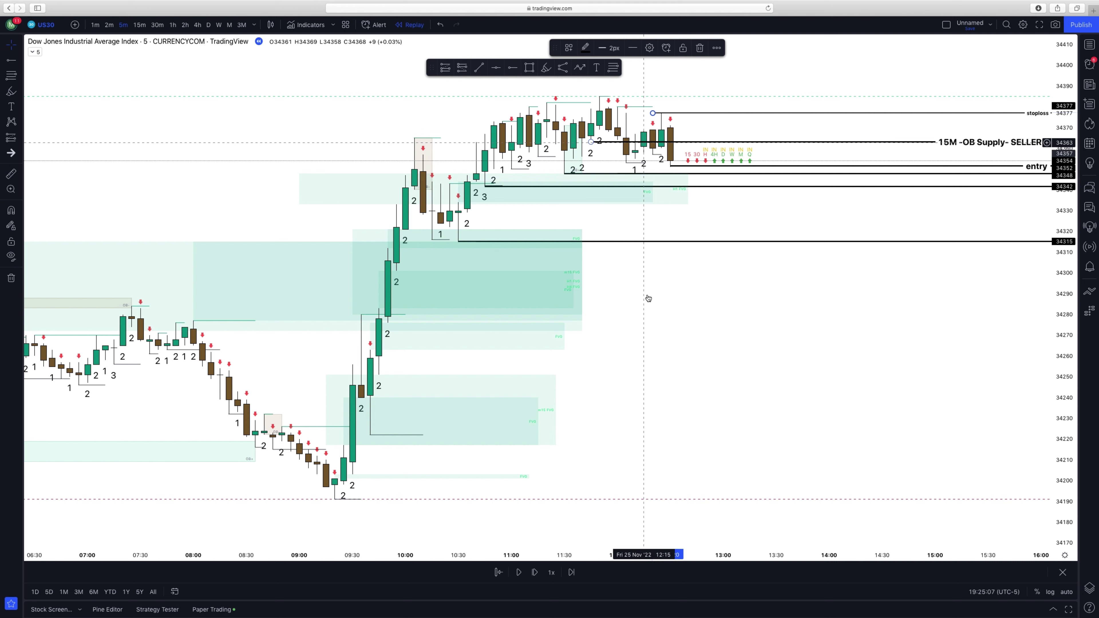
Step the 5-minute replay forward to the 12:50 candle to follow price from the entry towards the marked lows.
{"action": "left_click", "coordinate": [535, 572]}
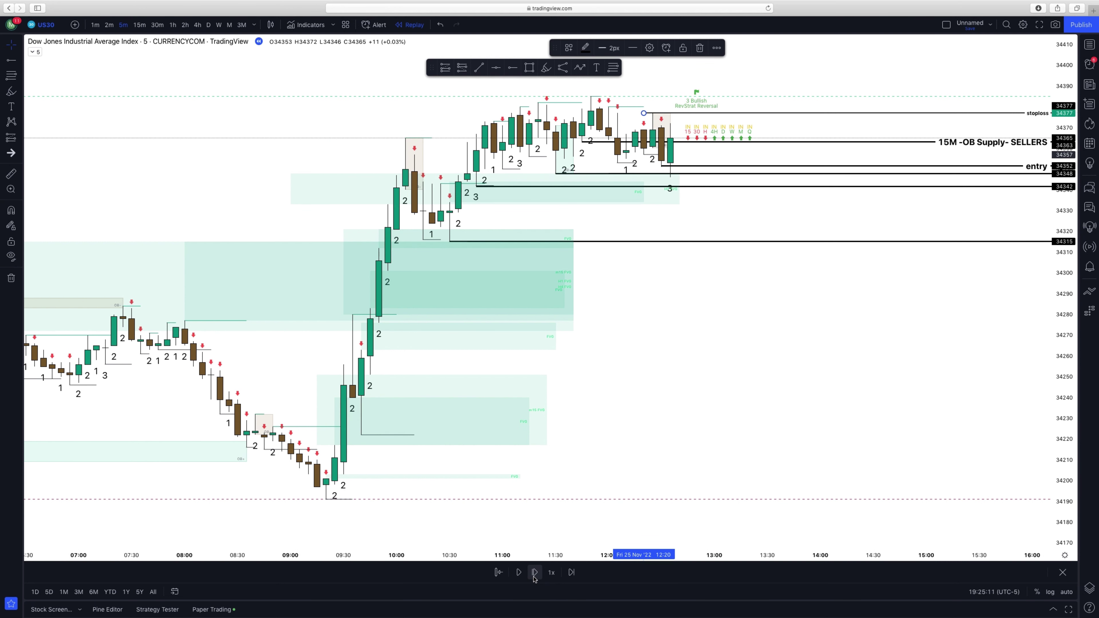
{"action": "left_click", "coordinate": [535, 579]}
{"action": "left_click", "coordinate": [535, 579]}
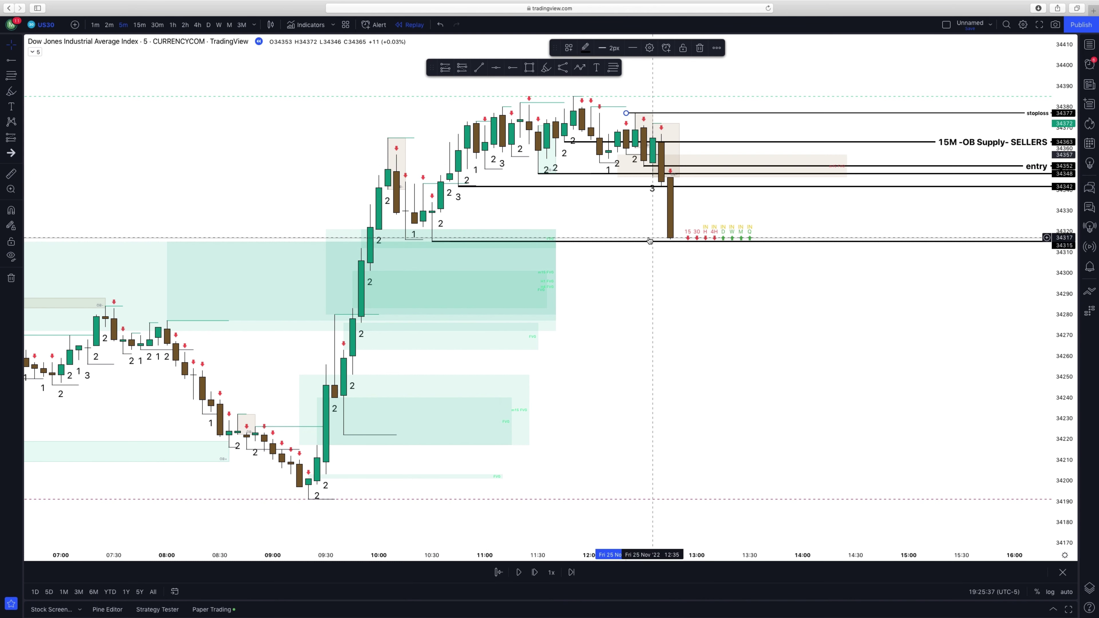
{"action": "left_click", "coordinate": [535, 572]}
{"action": "left_click", "coordinate": [535, 573]}
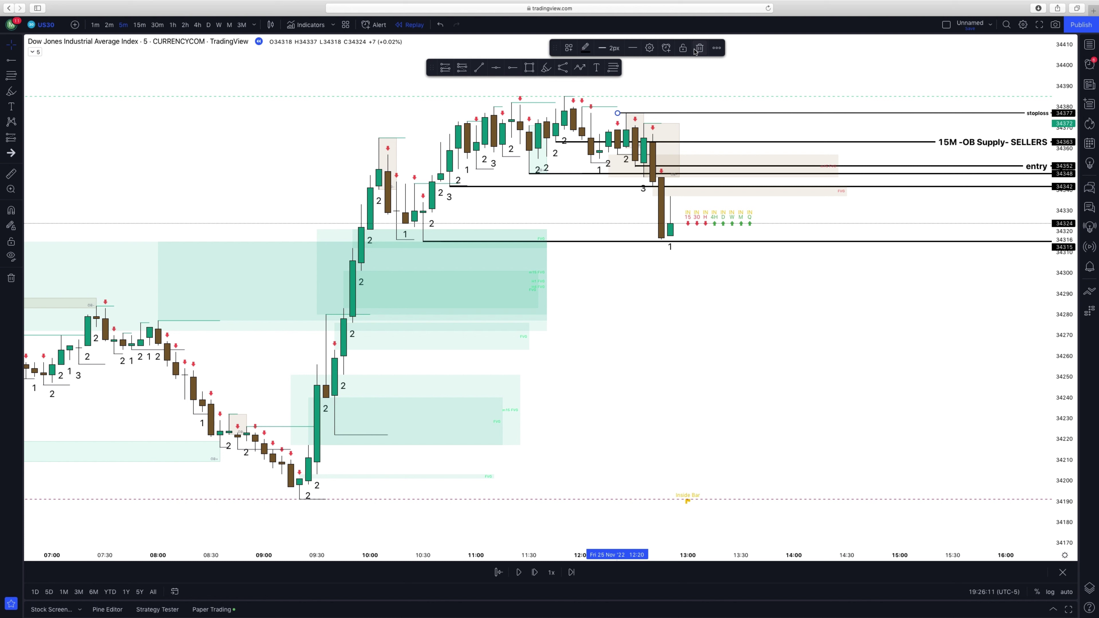
Remove all six drawings from the chart and continue the replay on the 15-minute timeframe.
{"action": "left_click", "coordinate": [9, 275]}
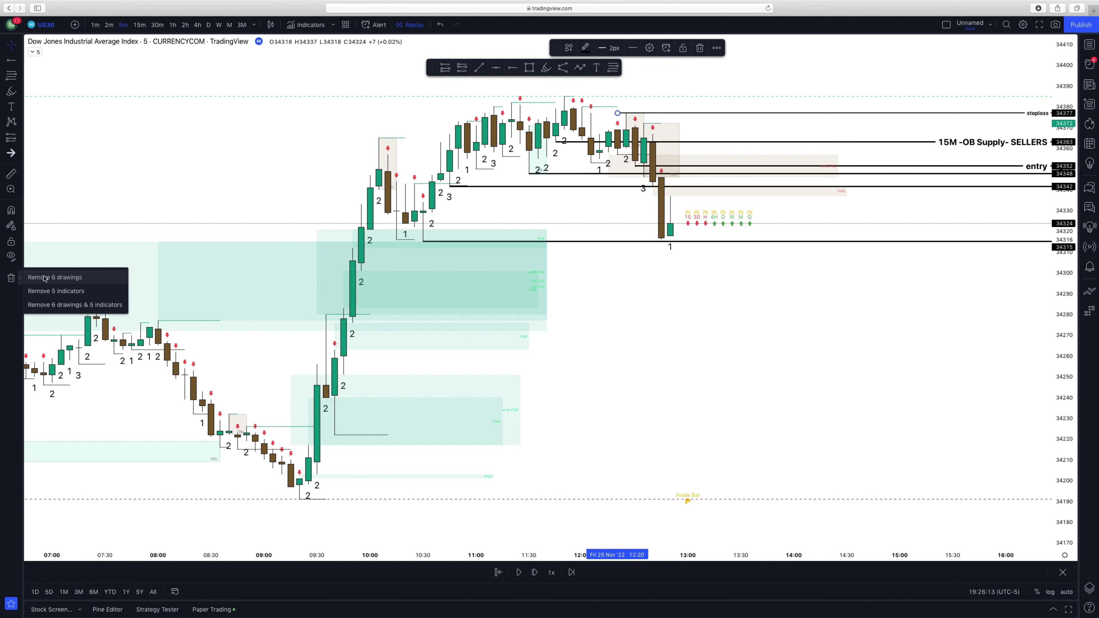
{"action": "left_click", "coordinate": [44, 278]}
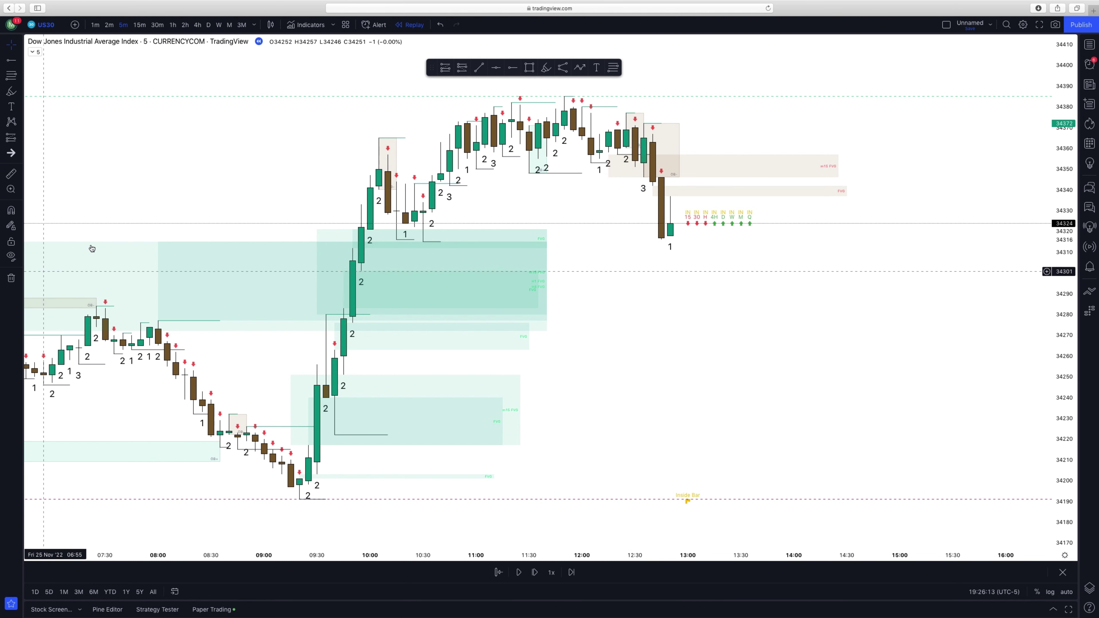
{"action": "left_click", "coordinate": [140, 24]}
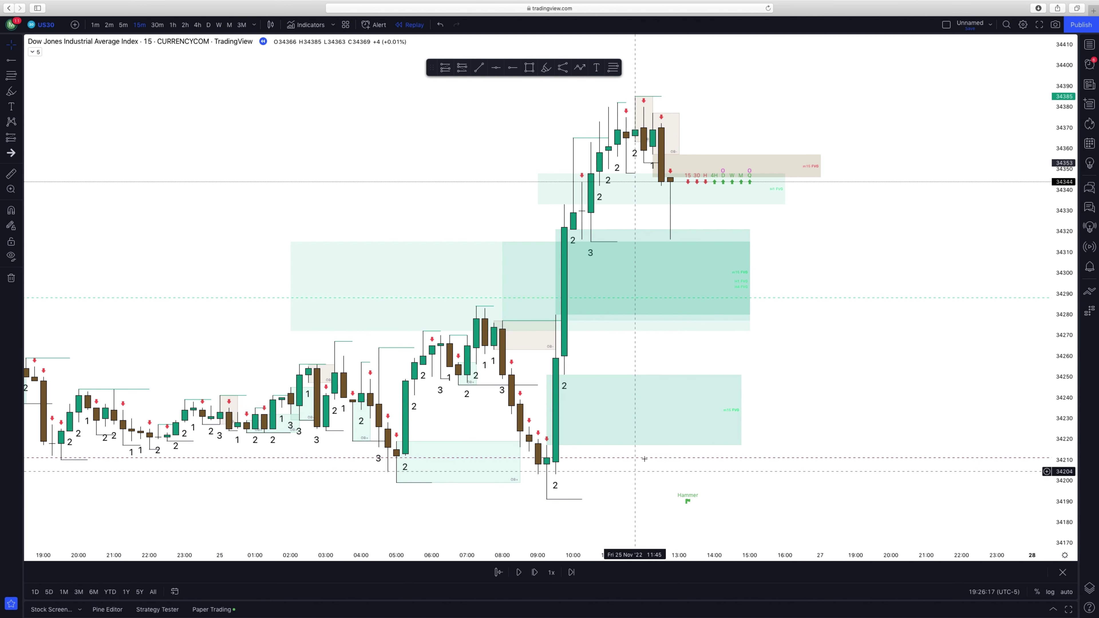
{"action": "left_click", "coordinate": [531, 577]}
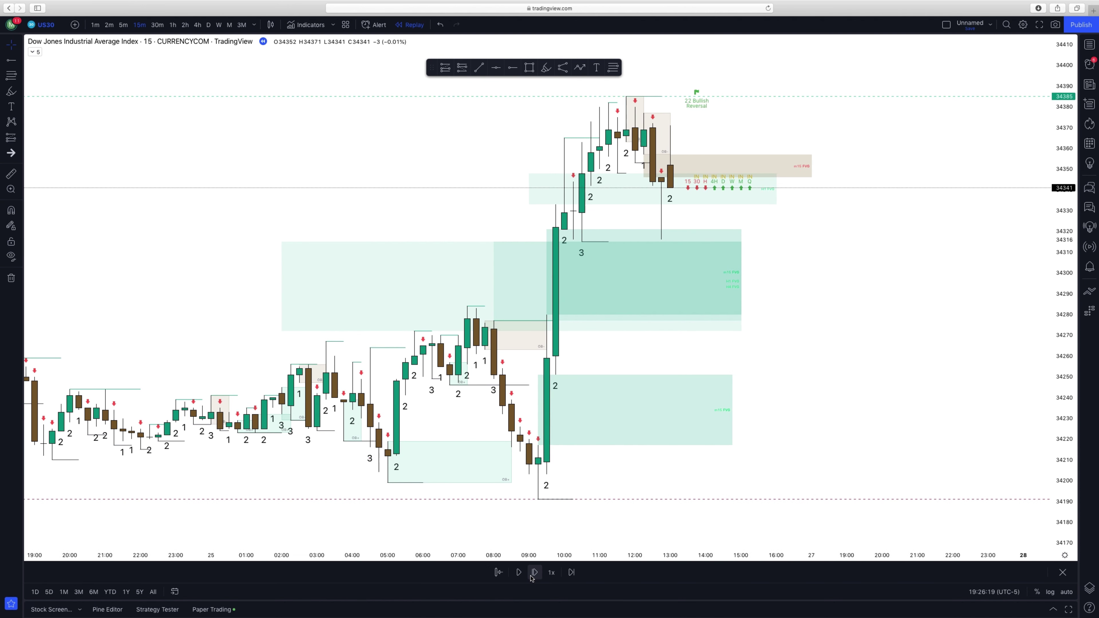
Advance the 15-minute replay to the 13:15 candle and place a horizontal ray at 34345 from the 12:45 candle.
{"action": "left_click", "coordinate": [531, 578]}
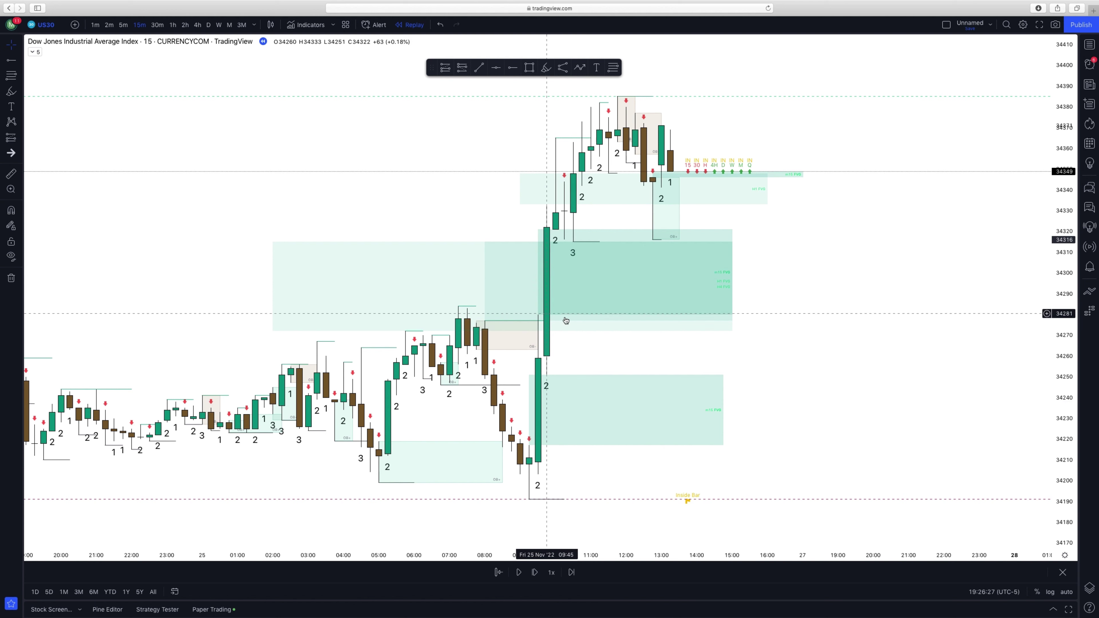
{"action": "left_click", "coordinate": [512, 67]}
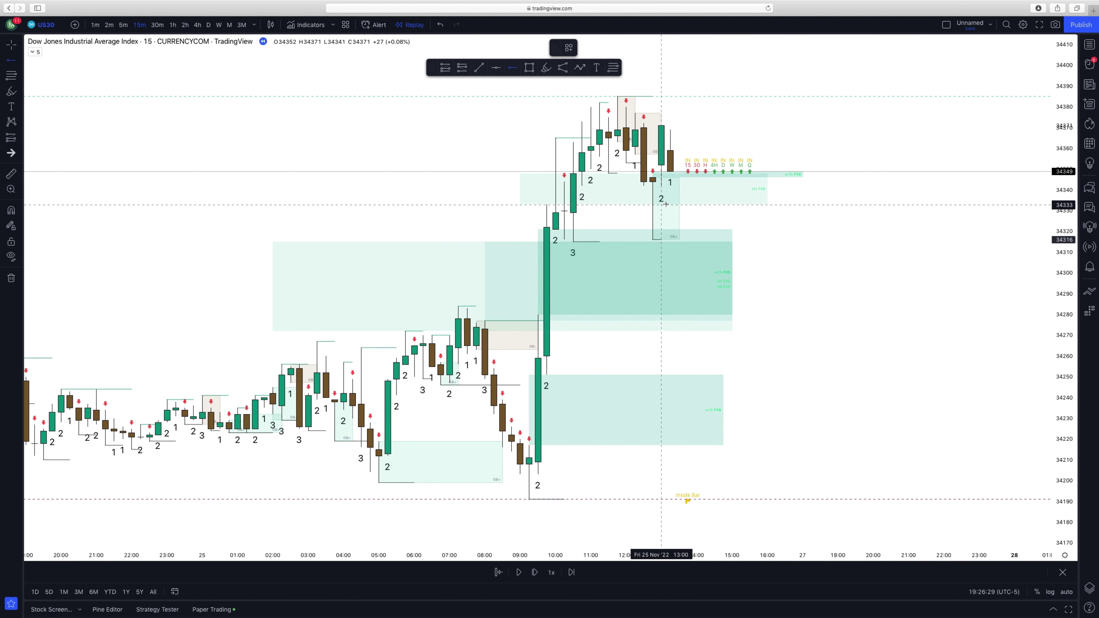
{"action": "left_click", "coordinate": [652, 178]}
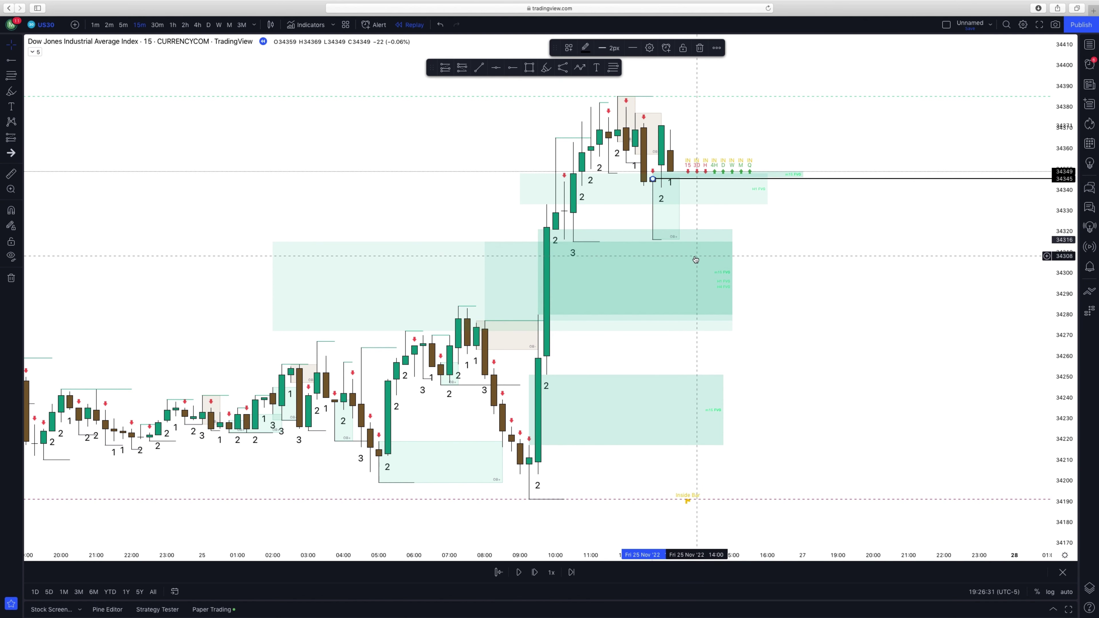
Label the 34345 ray "bullish +OB- Demand - buyers" with text size 24.
{"action": "left_click", "coordinate": [649, 48]}
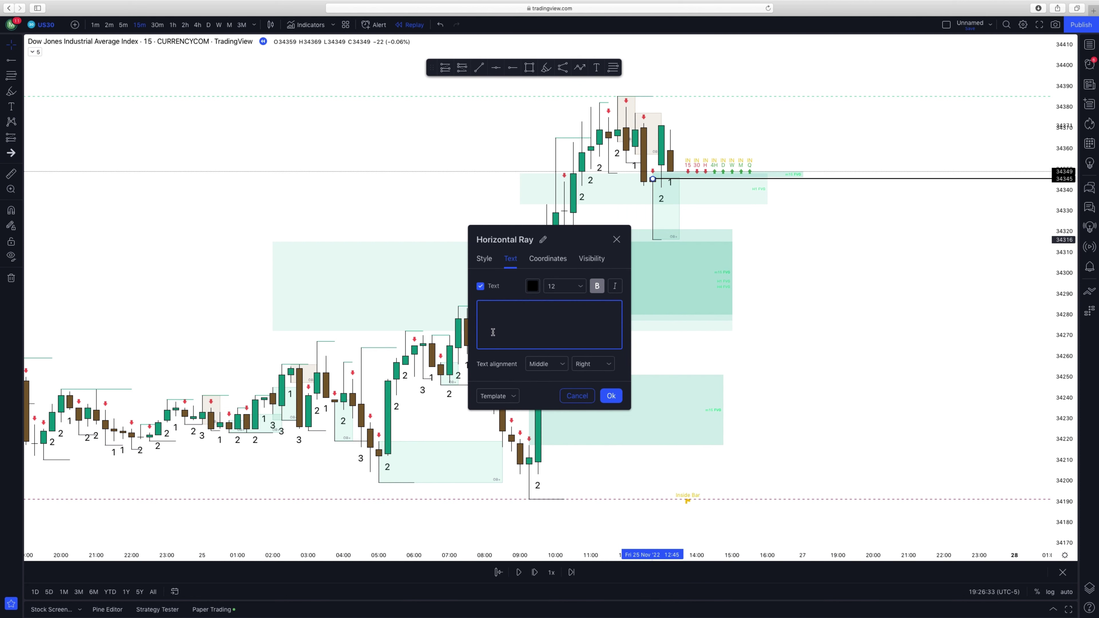
{"action": "type", "text": "bullish +OB- Demand - buyers"}
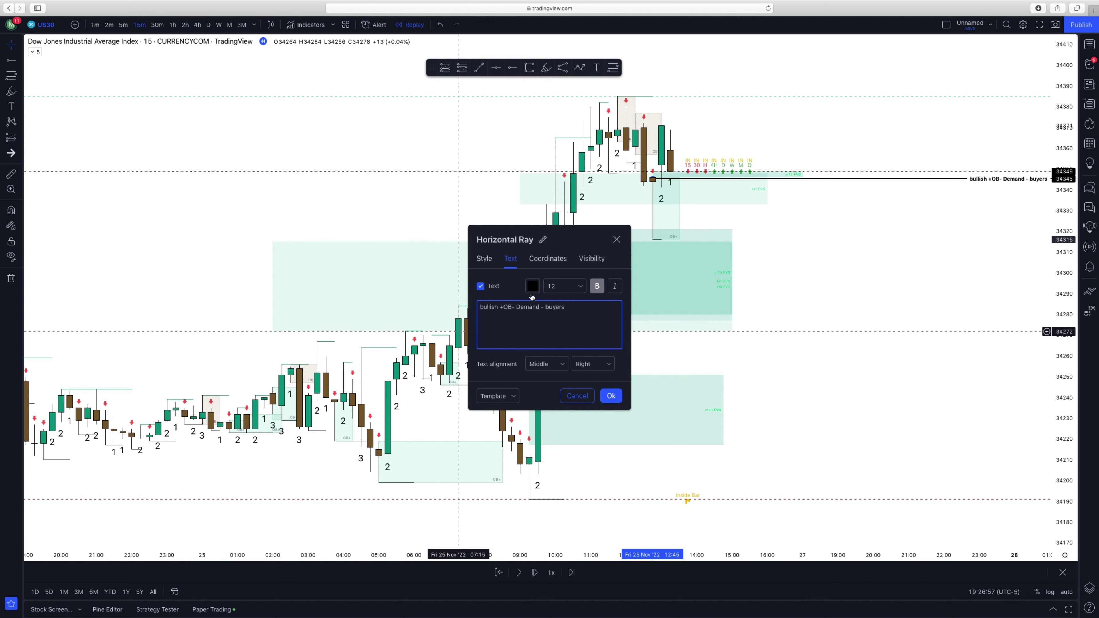
{"action": "left_click", "coordinate": [565, 286]}
{"action": "left_click", "coordinate": [561, 391]}
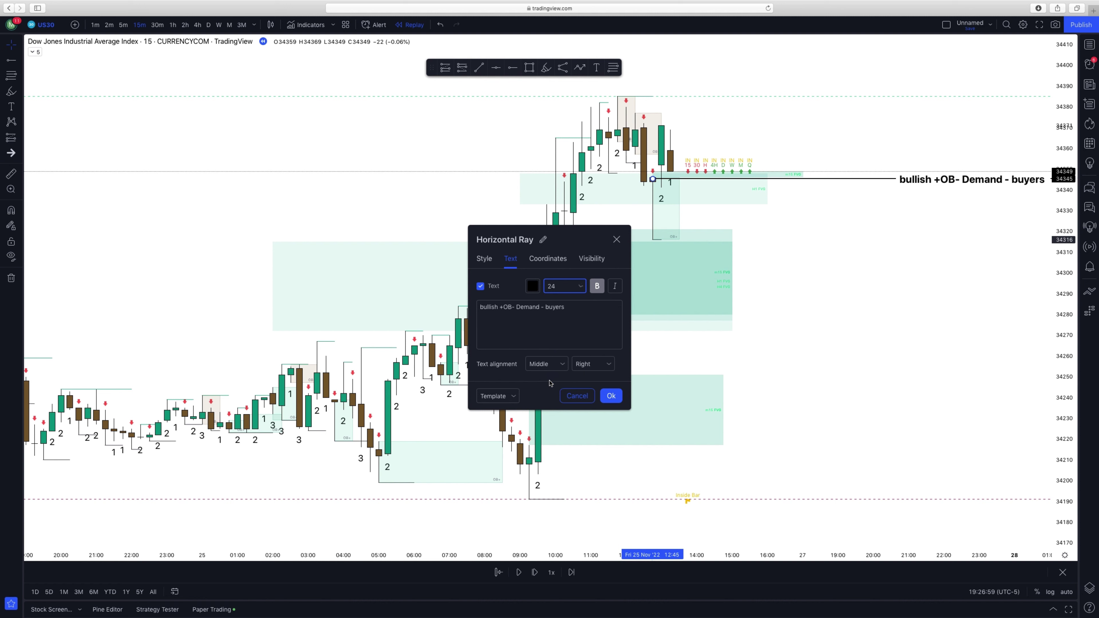
{"action": "left_click", "coordinate": [692, 381]}
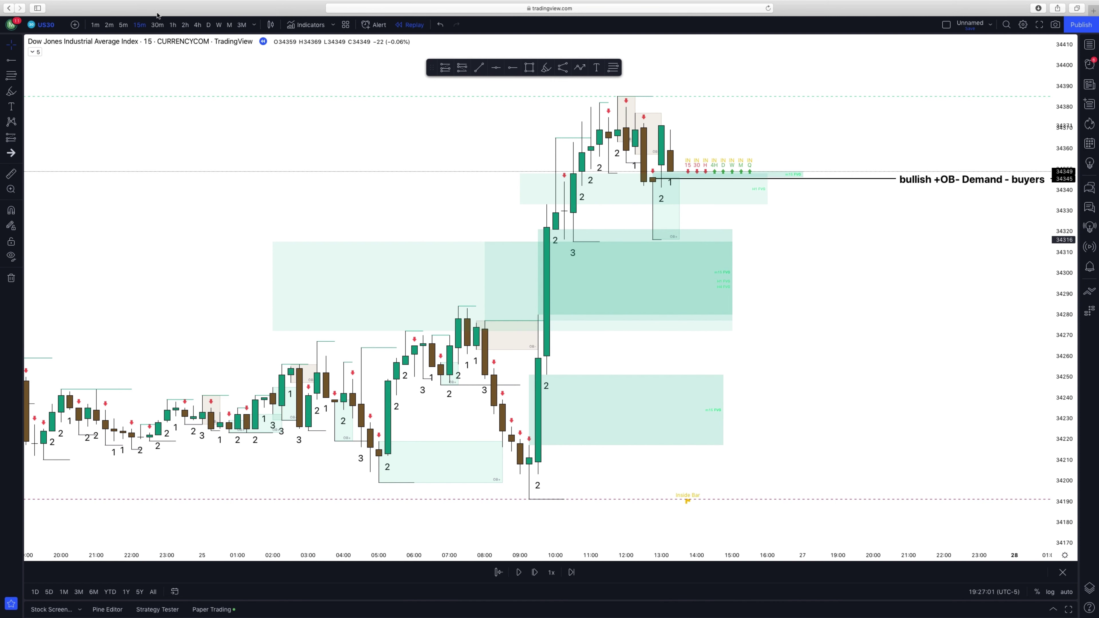
On the 5-minute timeframe, place a horizontal ray at 34358 from the 13:20 candle's high and label it "entry".
{"action": "left_click", "coordinate": [124, 25]}
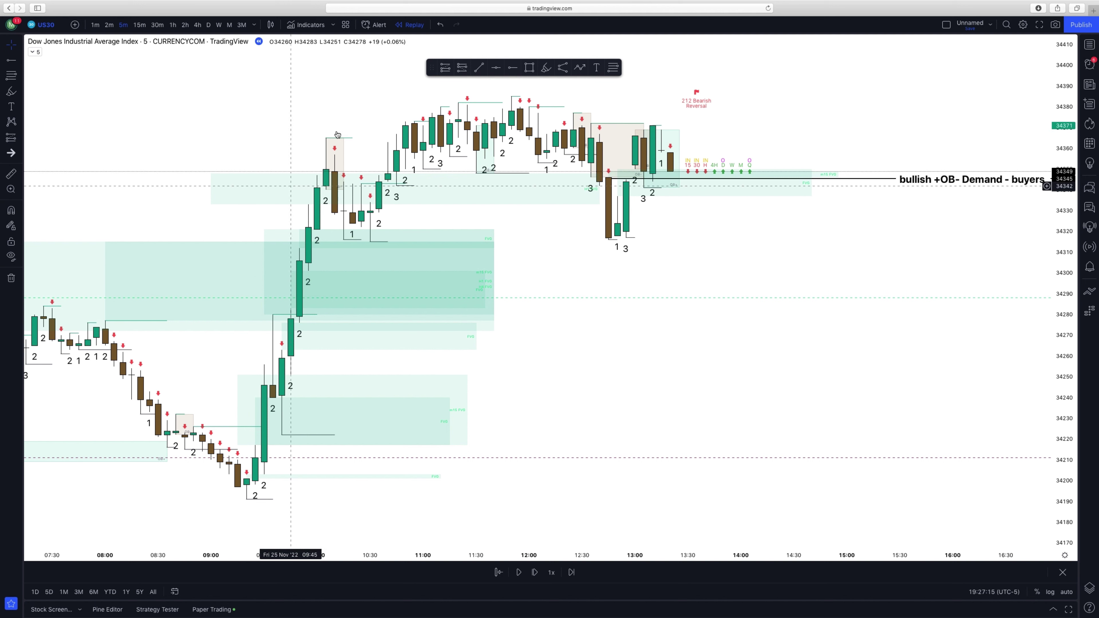
{"action": "key", "text": "alt+h"}
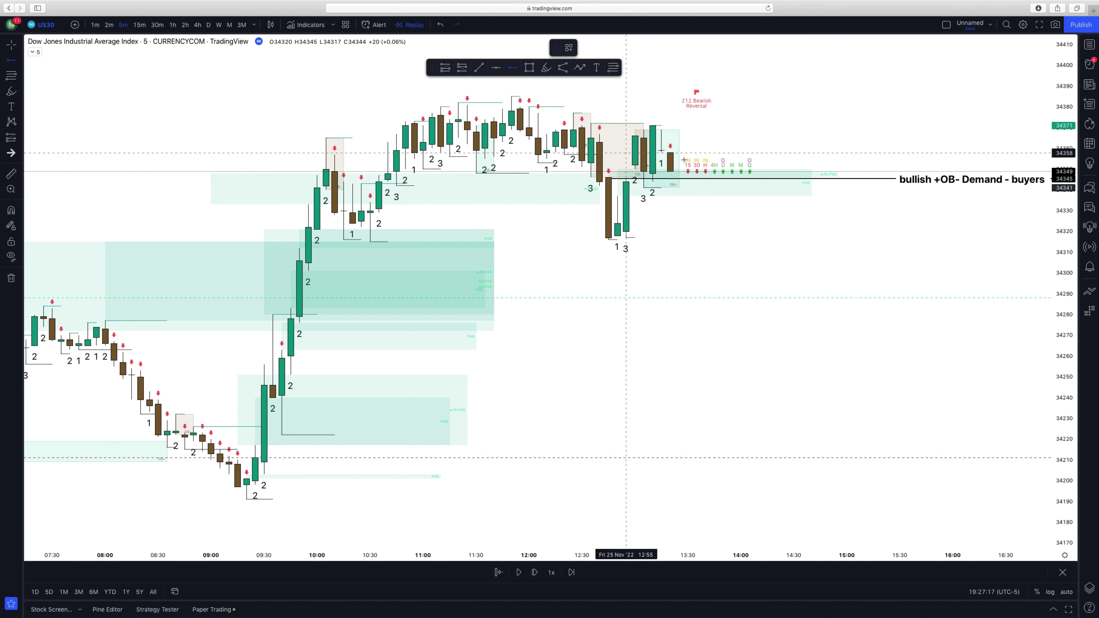
{"action": "left_click", "coordinate": [670, 151]}
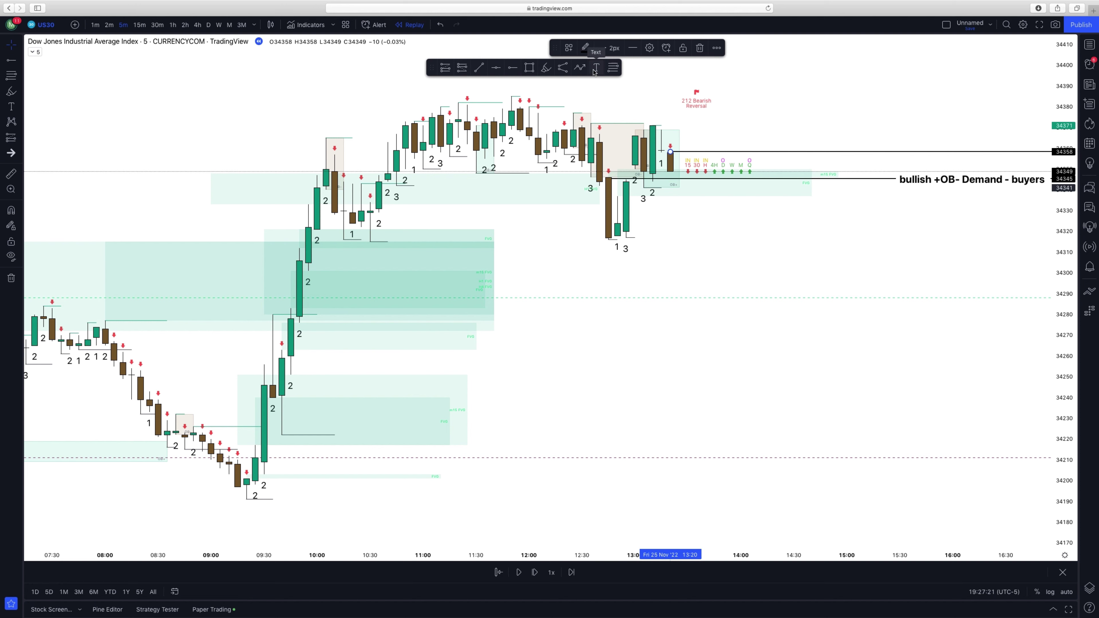
{"action": "left_click", "coordinate": [649, 48]}
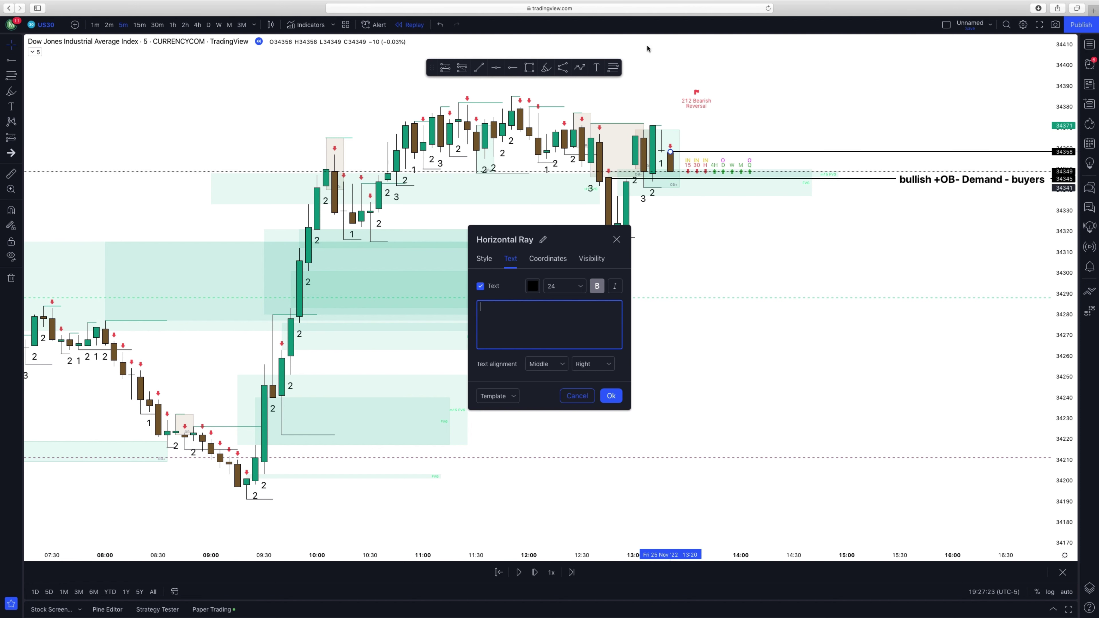
{"action": "type", "text": "entry"}
{"action": "left_click", "coordinate": [611, 395]}
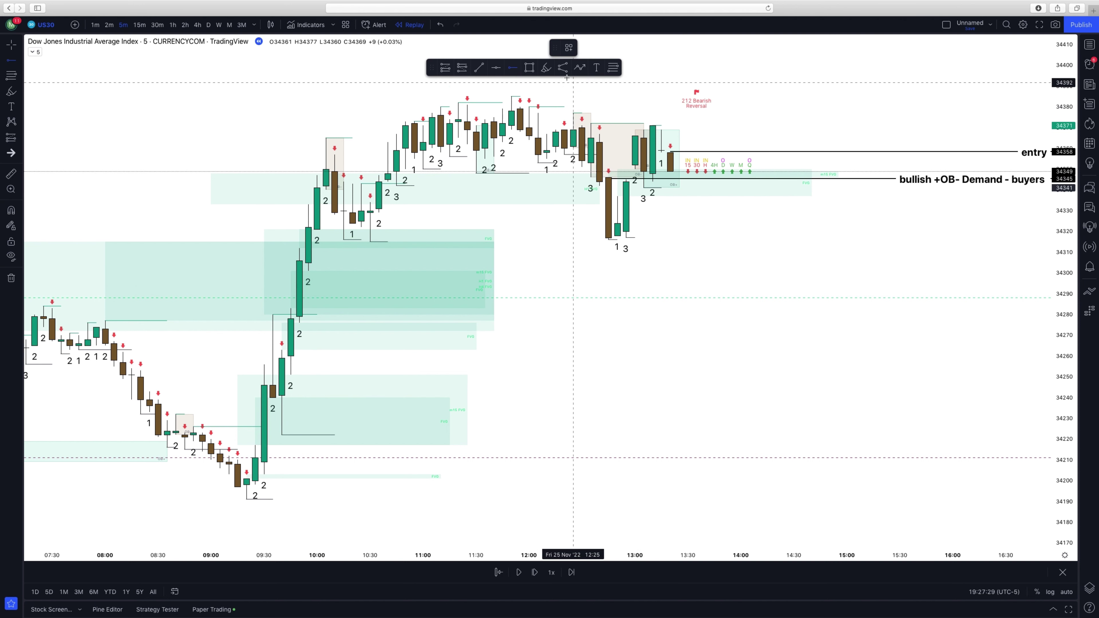
Place a horizontal ray using the "target" drawing template at 34371, from the 13:05 high above the entry.
{"action": "left_click", "coordinate": [569, 48]}
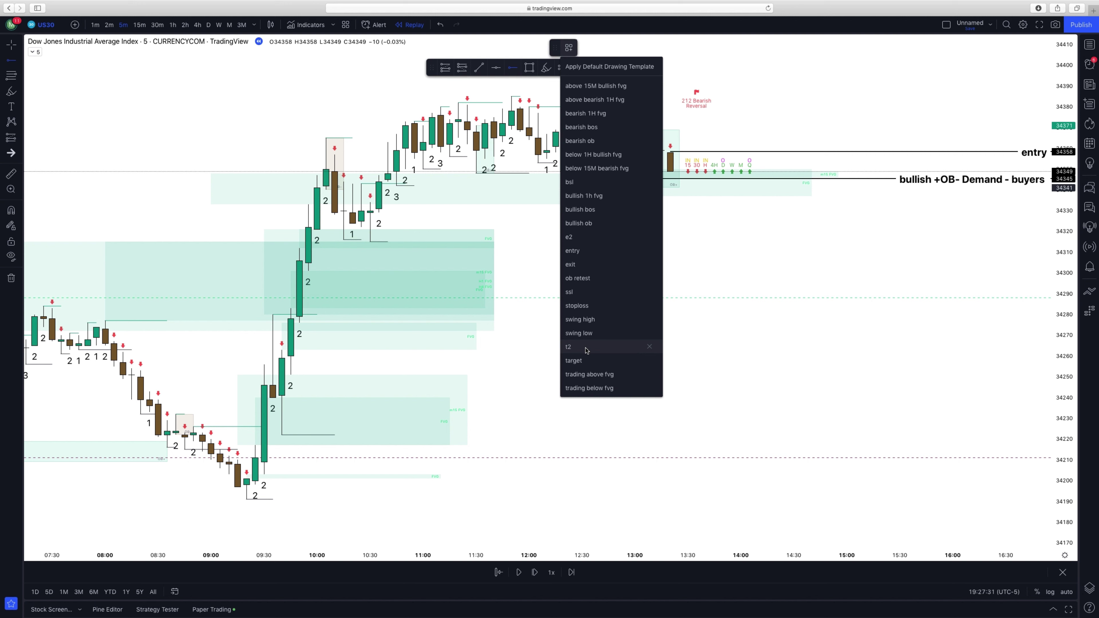
{"action": "left_click", "coordinate": [635, 361]}
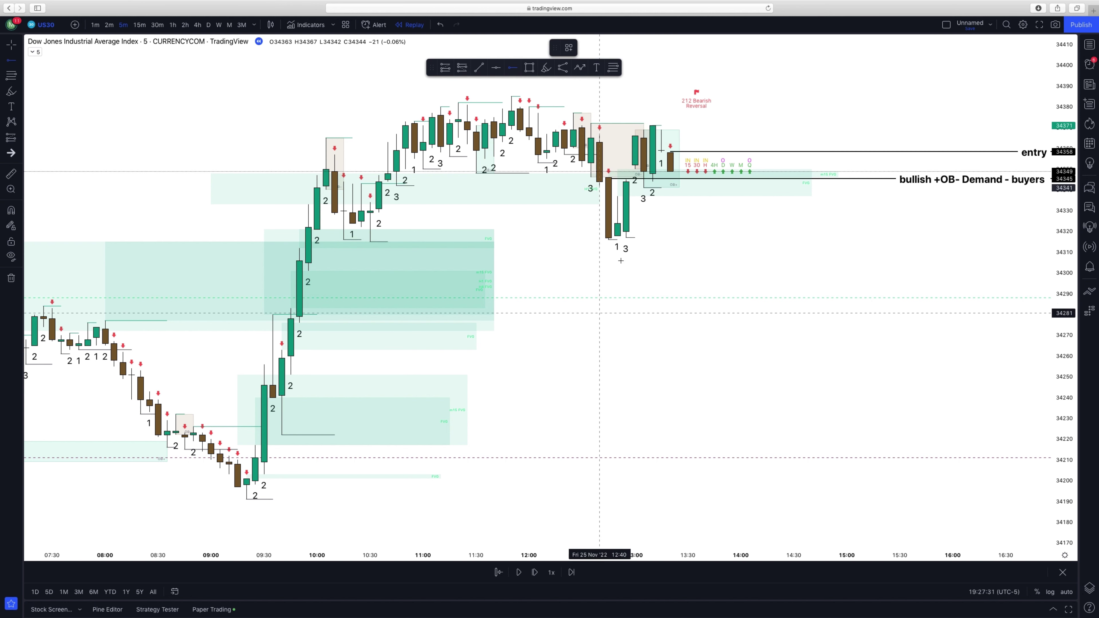
{"action": "left_click", "coordinate": [644, 124]}
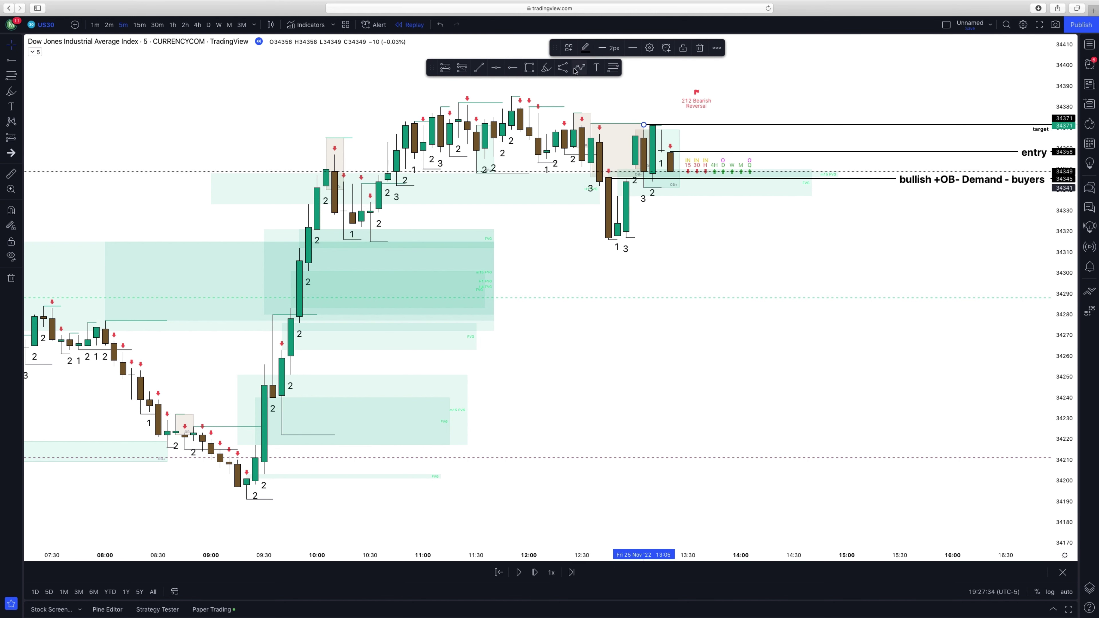
Mark the earlier highs above the target with horizontal rays at 34380 (12:00) and 34385 (11:50).
{"action": "left_click", "coordinate": [513, 67]}
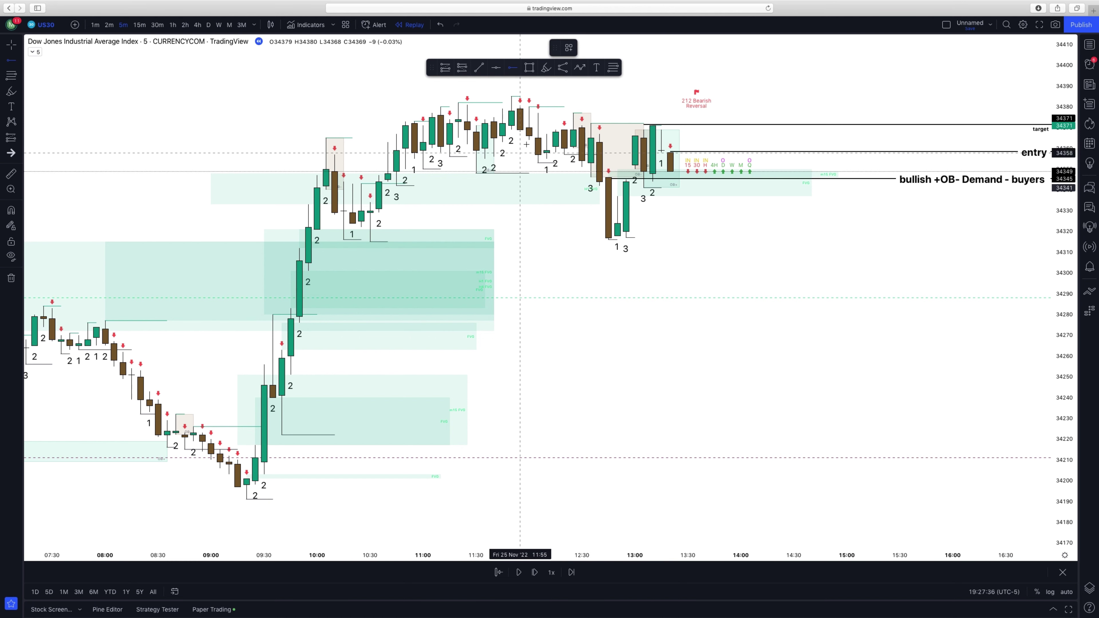
{"action": "left_click", "coordinate": [528, 107]}
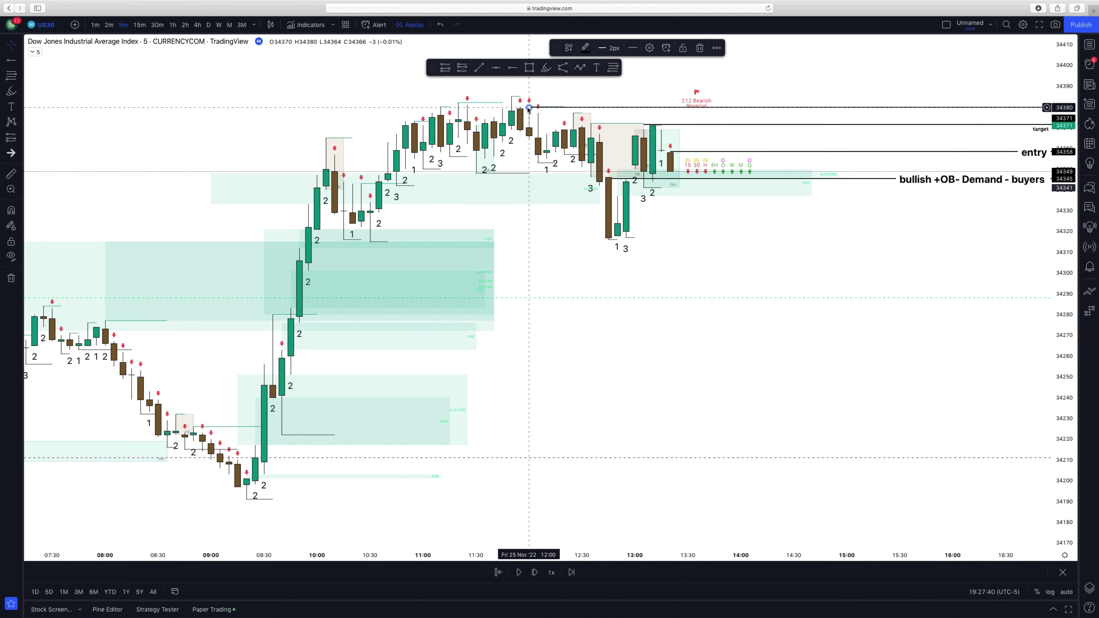
{"action": "left_click", "coordinate": [513, 68]}
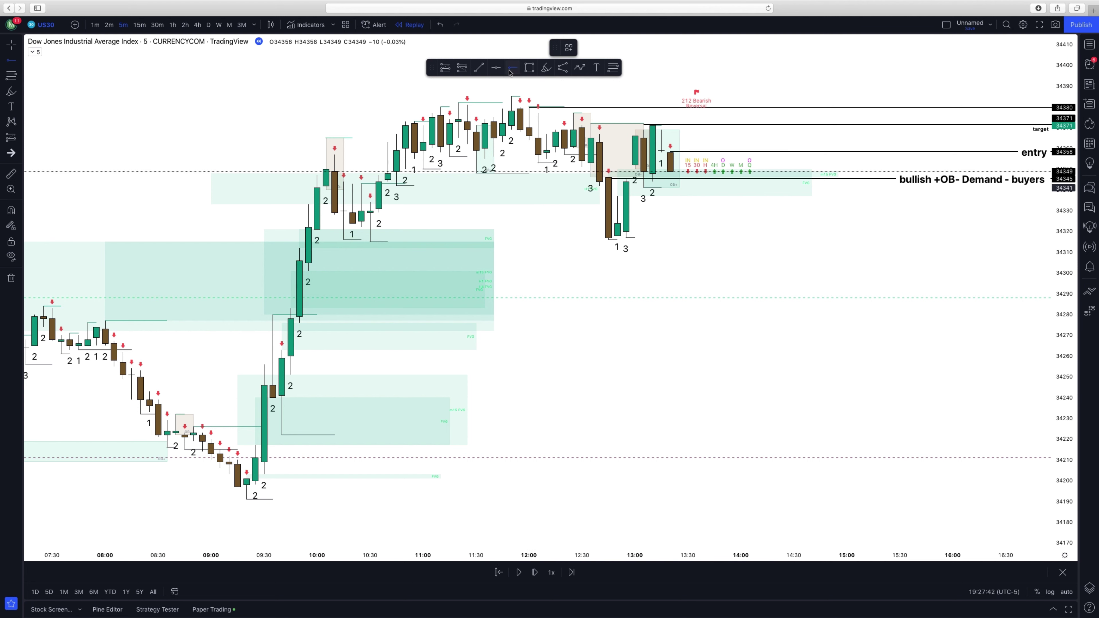
{"action": "left_click", "coordinate": [512, 97]}
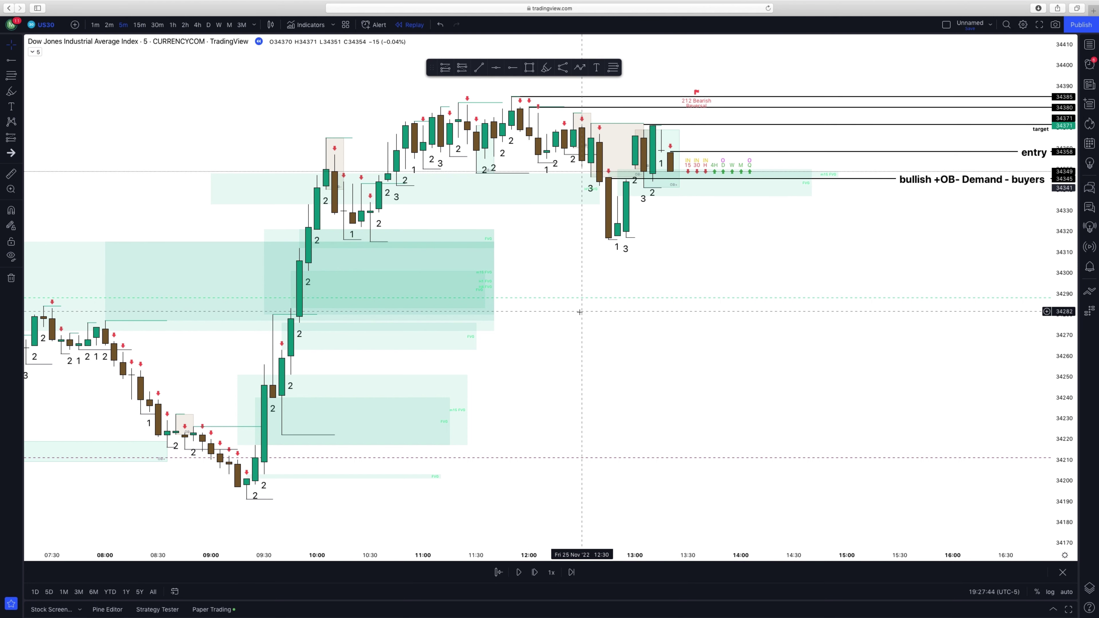
Add a horizontal ray at 34337 from the 12:50 candle and step the 5-minute replay forward into the 27 November session.
{"action": "left_click", "coordinate": [512, 68]}
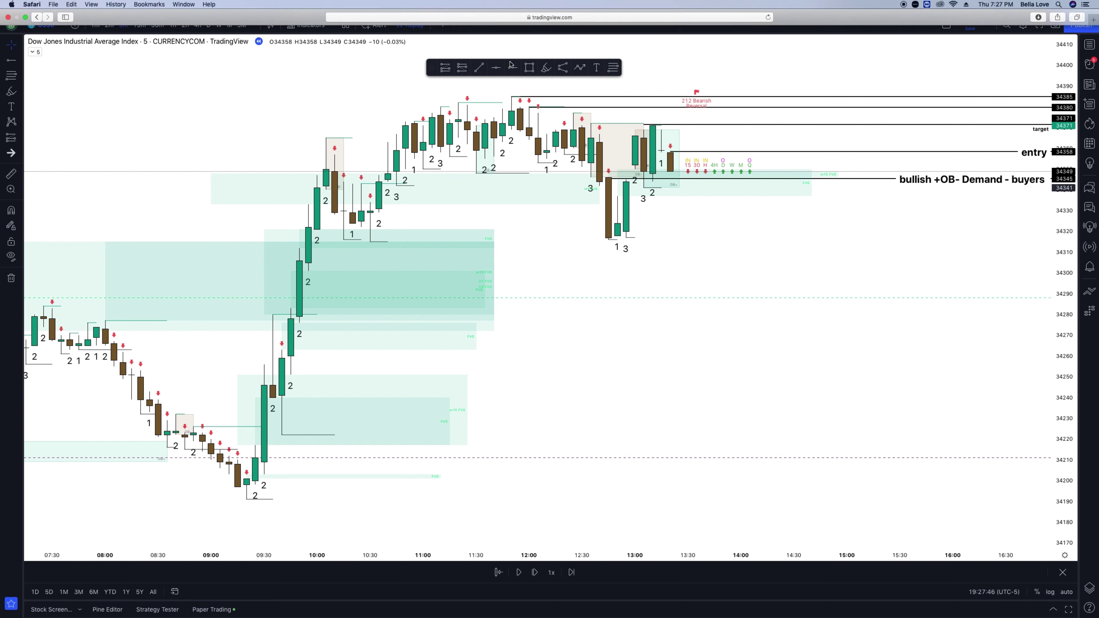
{"action": "left_click", "coordinate": [617, 196]}
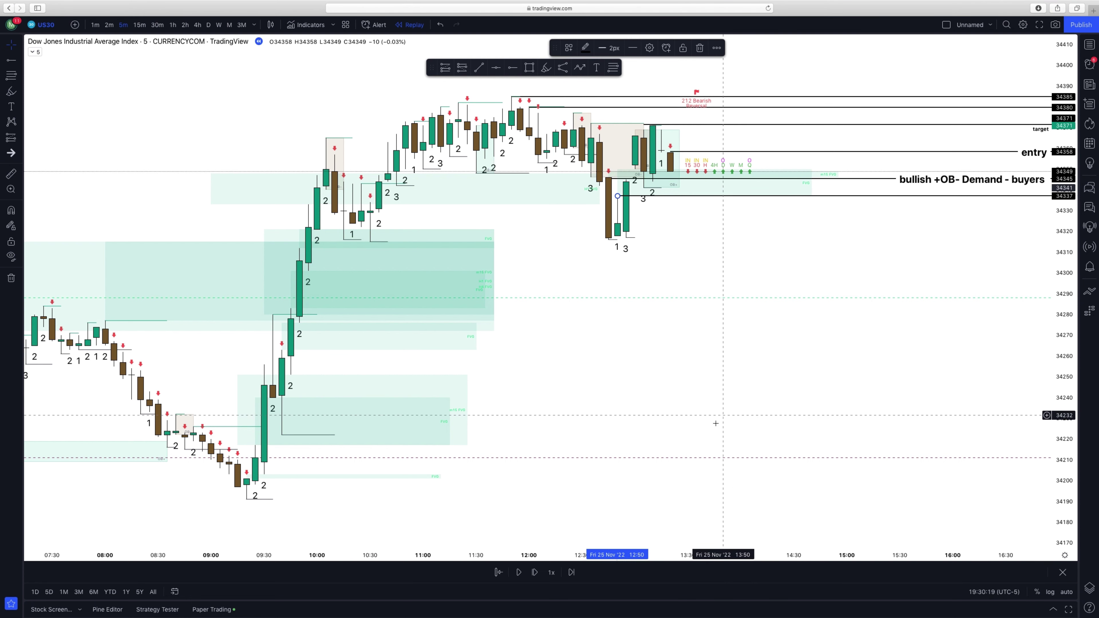
{"action": "left_click", "coordinate": [535, 573]}
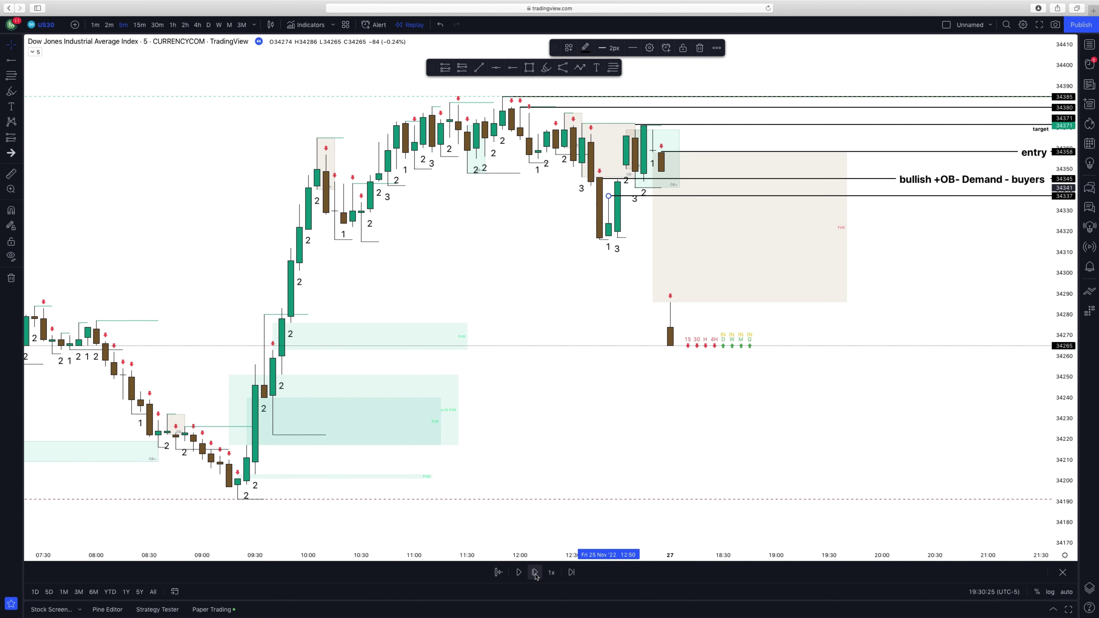
{"action": "left_click", "coordinate": [535, 573]}
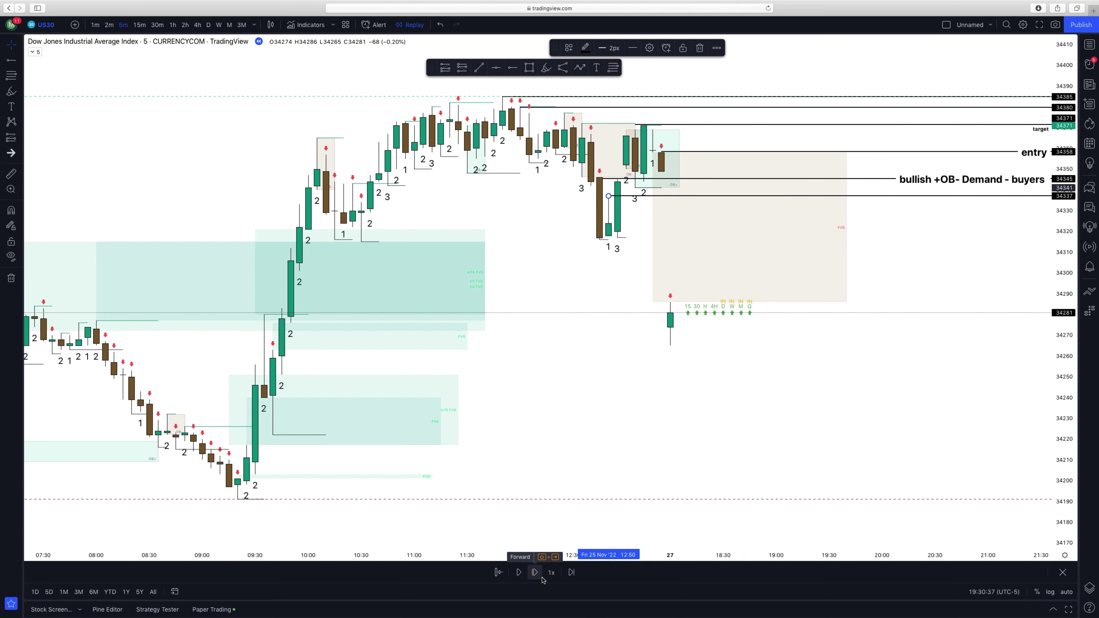
Clear all drawings from the chart and switch back to the 15-minute timeframe.
{"action": "left_click", "coordinate": [11, 278]}
{"action": "left_click", "coordinate": [54, 270]}
{"action": "left_click", "coordinate": [140, 24]}
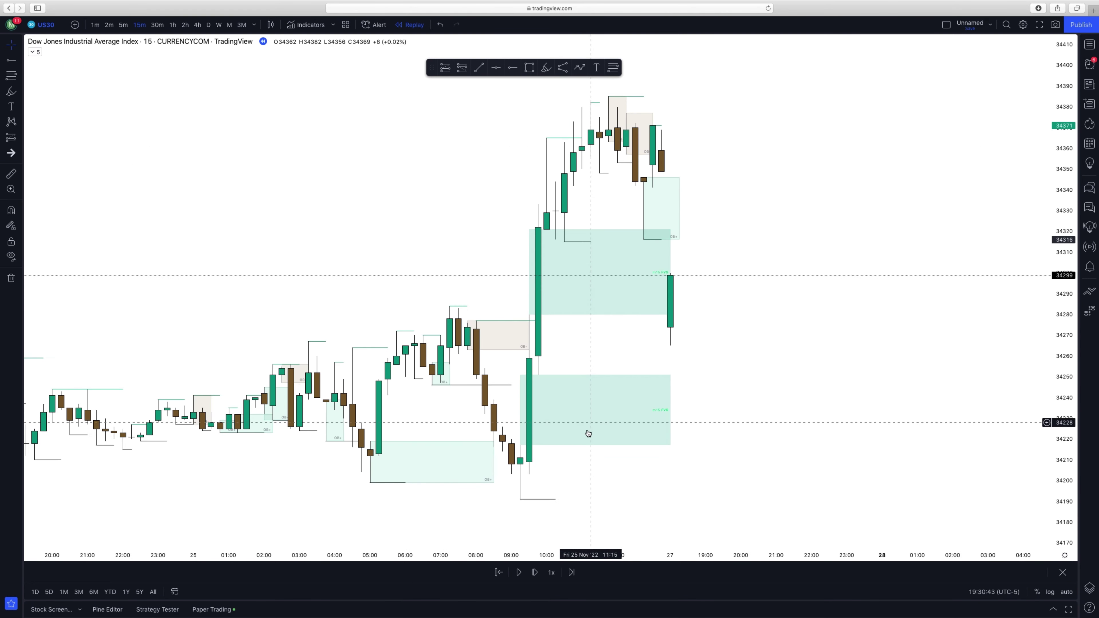
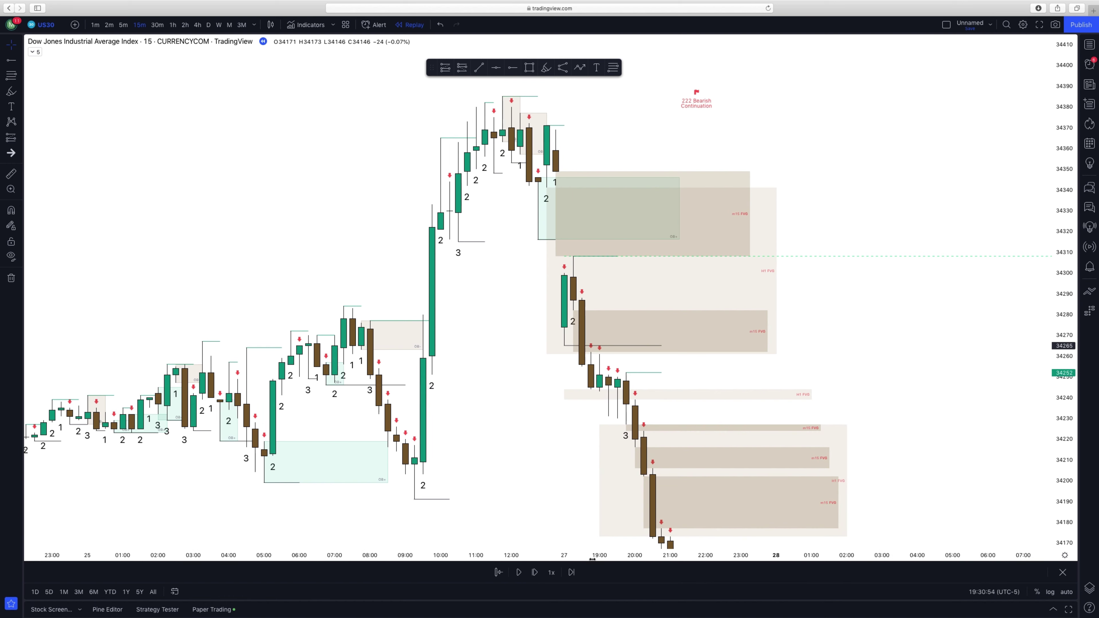
Fit the price scale automatically to the data and advance the 15-minute replay to the 02:45 candle of 28 November.
{"action": "right_click", "coordinate": [1062, 523]}
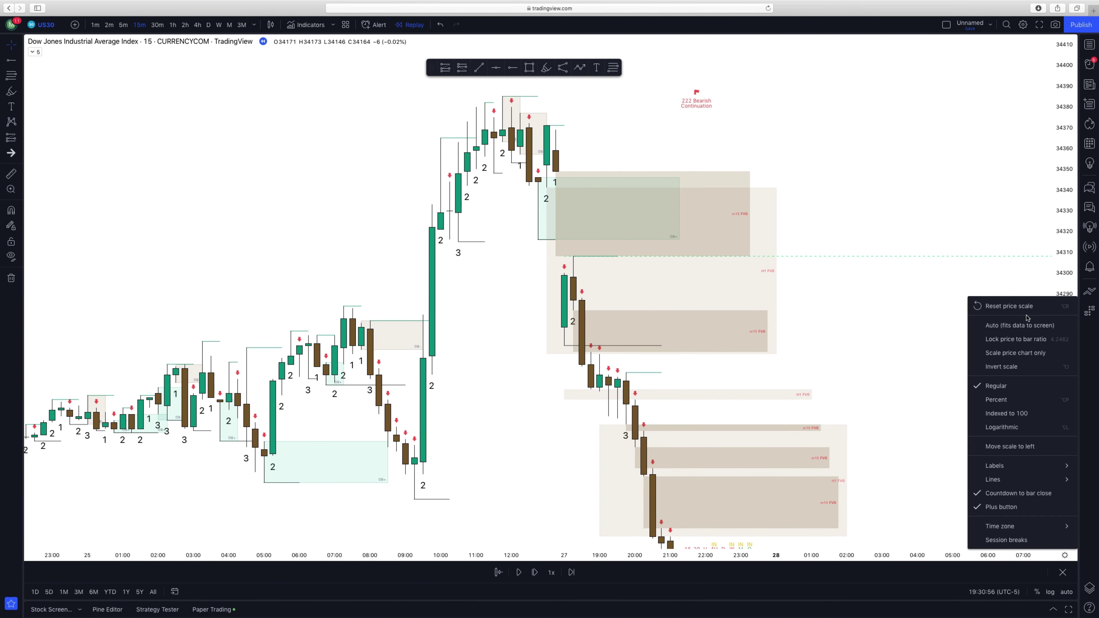
{"action": "left_click", "coordinate": [1008, 325]}
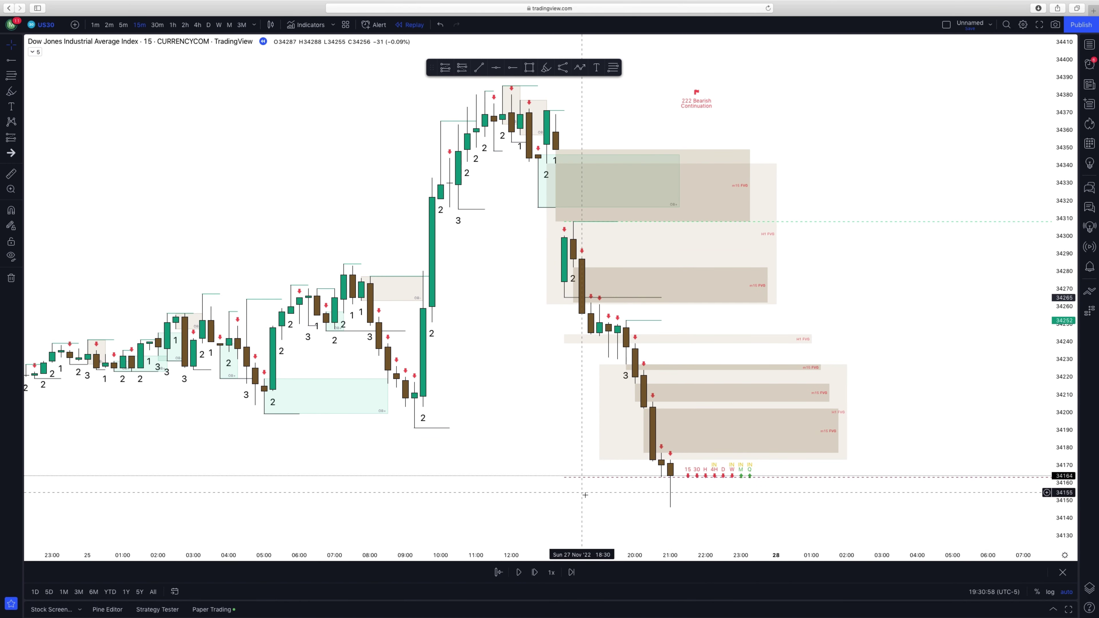
{"action": "left_click", "coordinate": [536, 574]}
{"action": "left_click", "coordinate": [535, 572]}
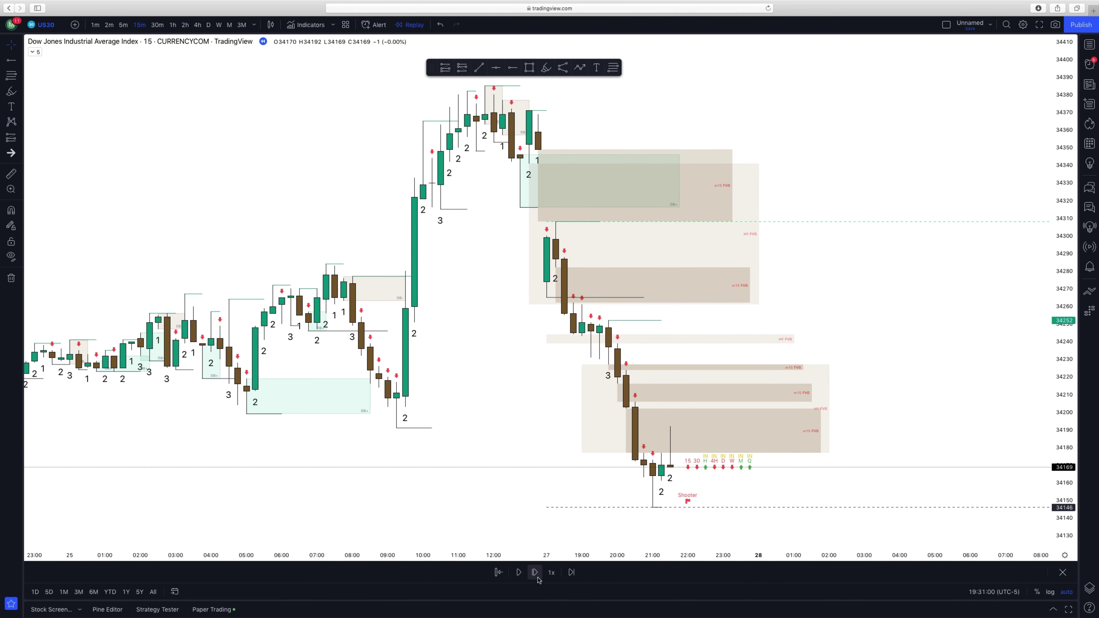
{"action": "left_click", "coordinate": [535, 573]}
{"action": "left_click", "coordinate": [534, 573]}
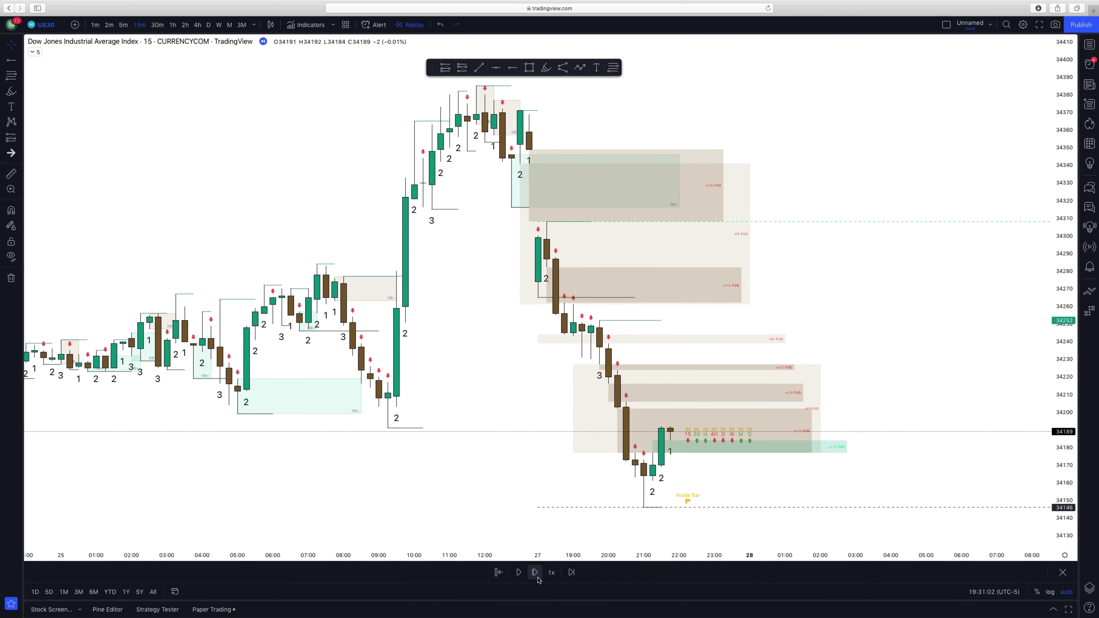
{"action": "left_click", "coordinate": [534, 572]}
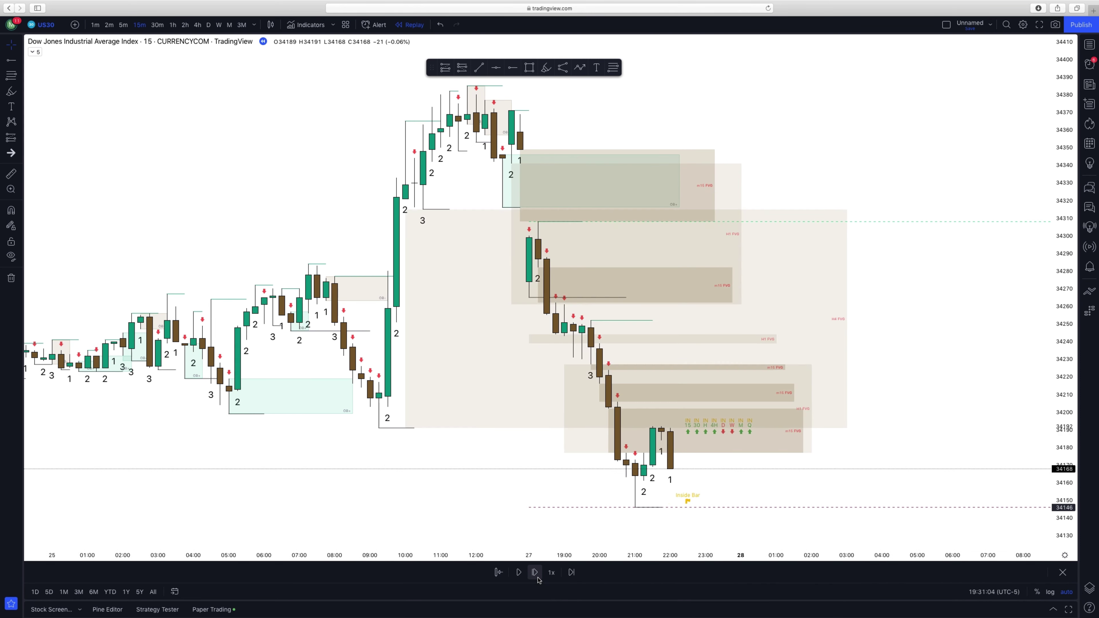
{"action": "left_click", "coordinate": [538, 578]}
{"action": "left_click", "coordinate": [538, 577]}
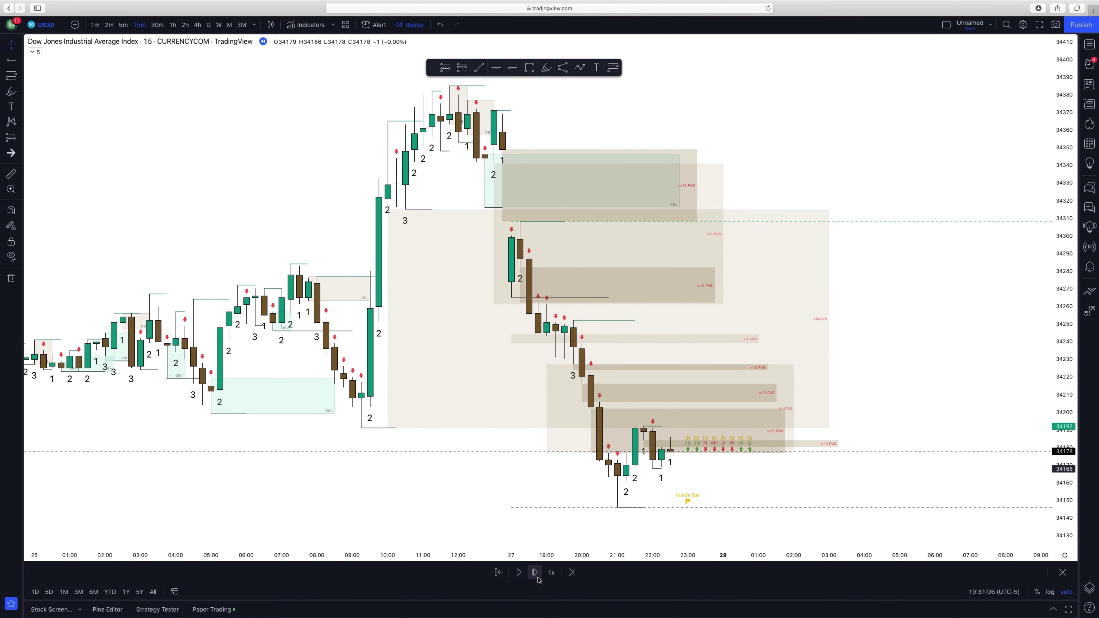
{"action": "left_click", "coordinate": [538, 578]}
{"action": "left_click", "coordinate": [538, 577]}
{"action": "left_click", "coordinate": [538, 578]}
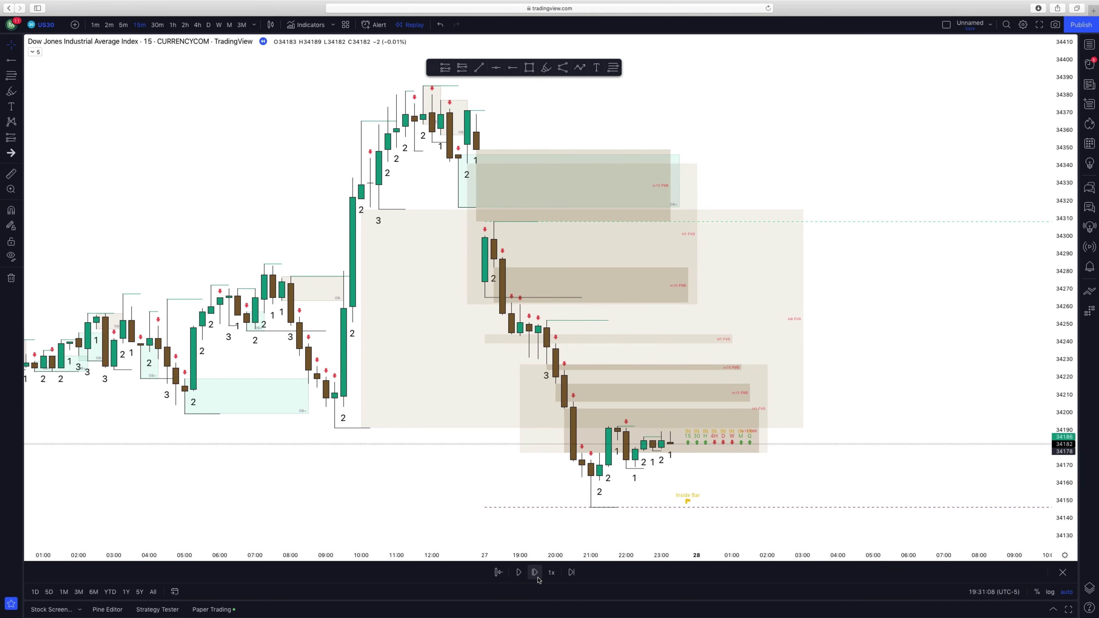
{"action": "left_click", "coordinate": [538, 577]}
{"action": "left_click", "coordinate": [537, 578]}
{"action": "left_click", "coordinate": [537, 578]}
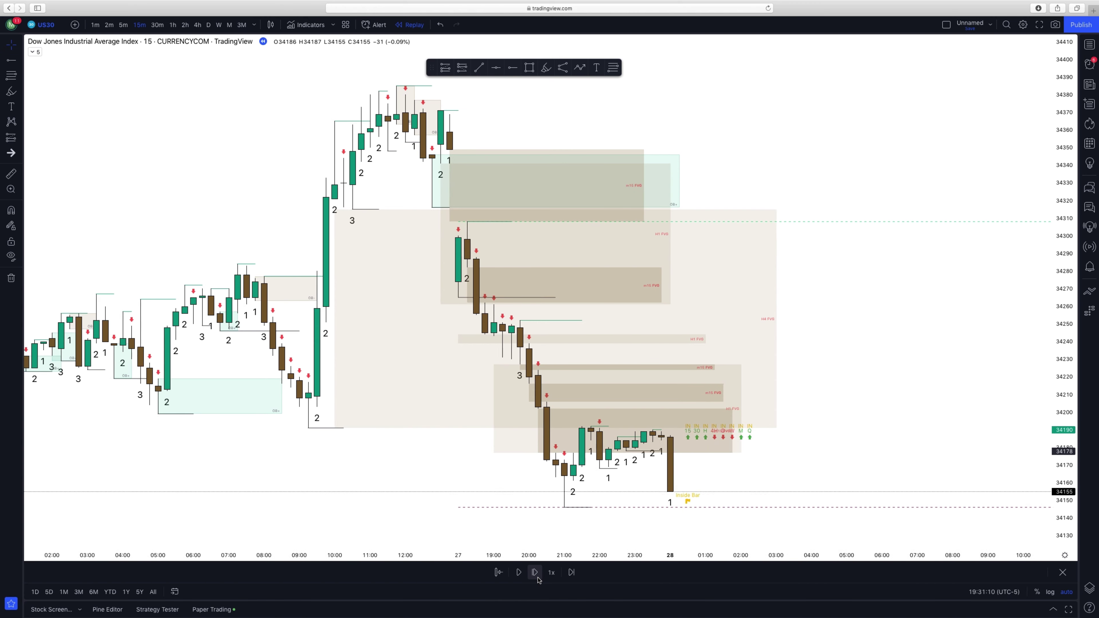
{"action": "left_click", "coordinate": [537, 577]}
{"action": "left_click", "coordinate": [537, 578]}
{"action": "left_click", "coordinate": [538, 578]}
{"action": "left_click", "coordinate": [538, 577]}
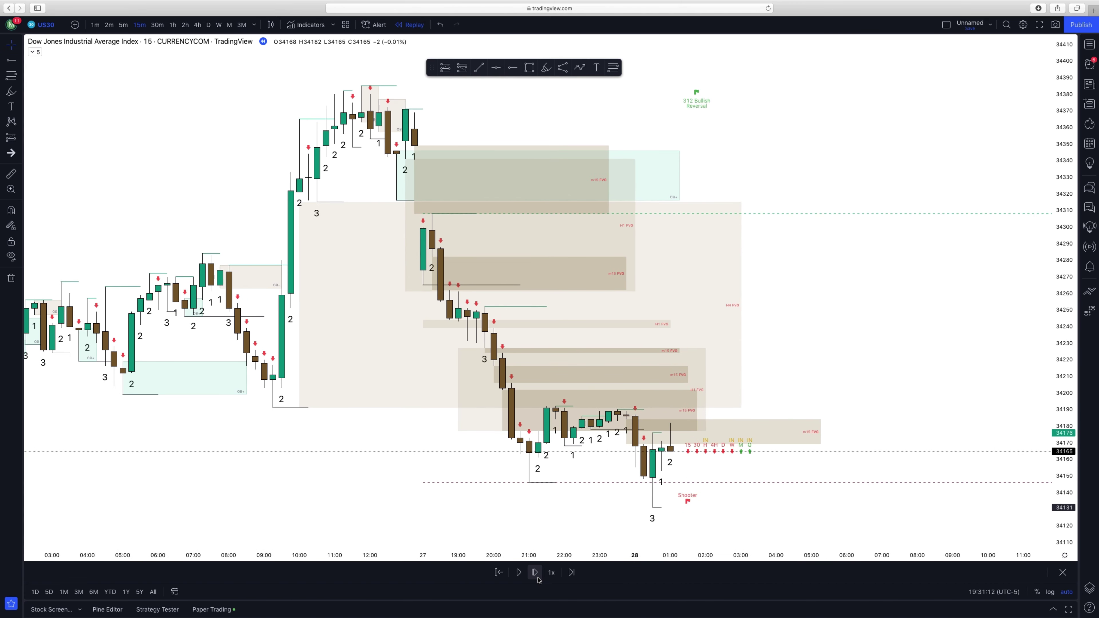
{"action": "left_click", "coordinate": [537, 578]}
{"action": "left_click", "coordinate": [537, 577]}
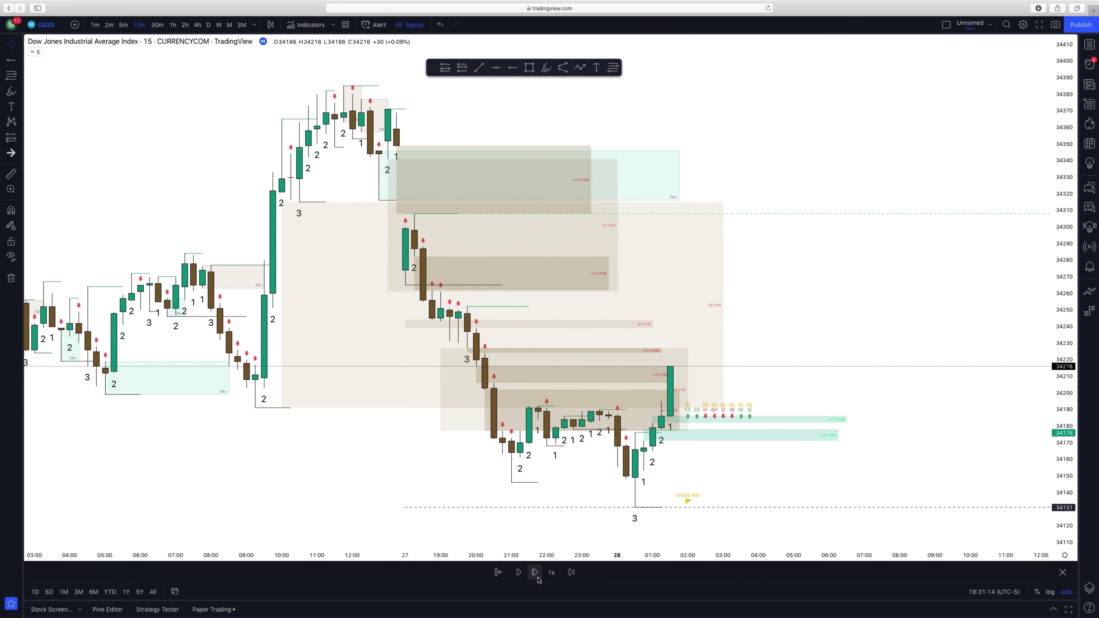
{"action": "left_click", "coordinate": [538, 577]}
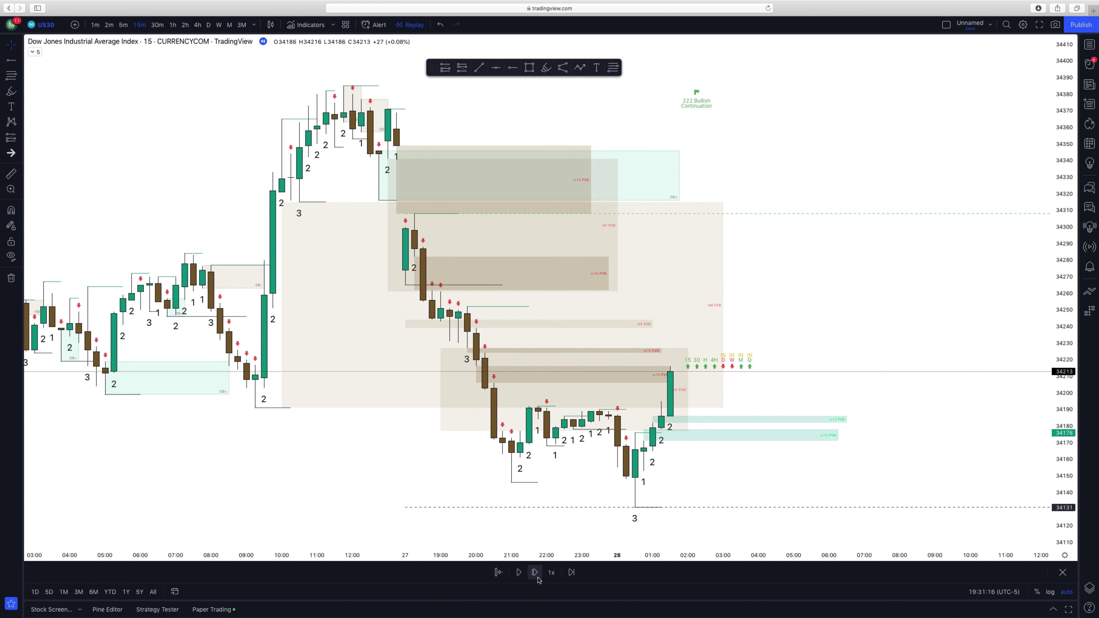
{"action": "left_click", "coordinate": [538, 578]}
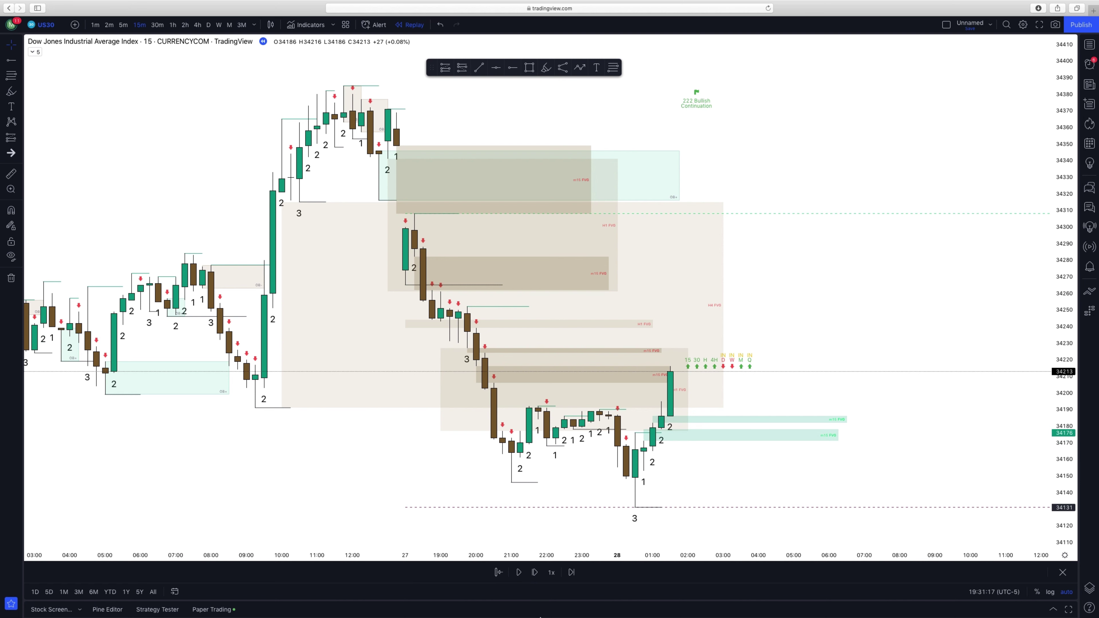
{"action": "left_click", "coordinate": [537, 578]}
{"action": "left_click", "coordinate": [537, 578]}
{"action": "left_click", "coordinate": [537, 579]}
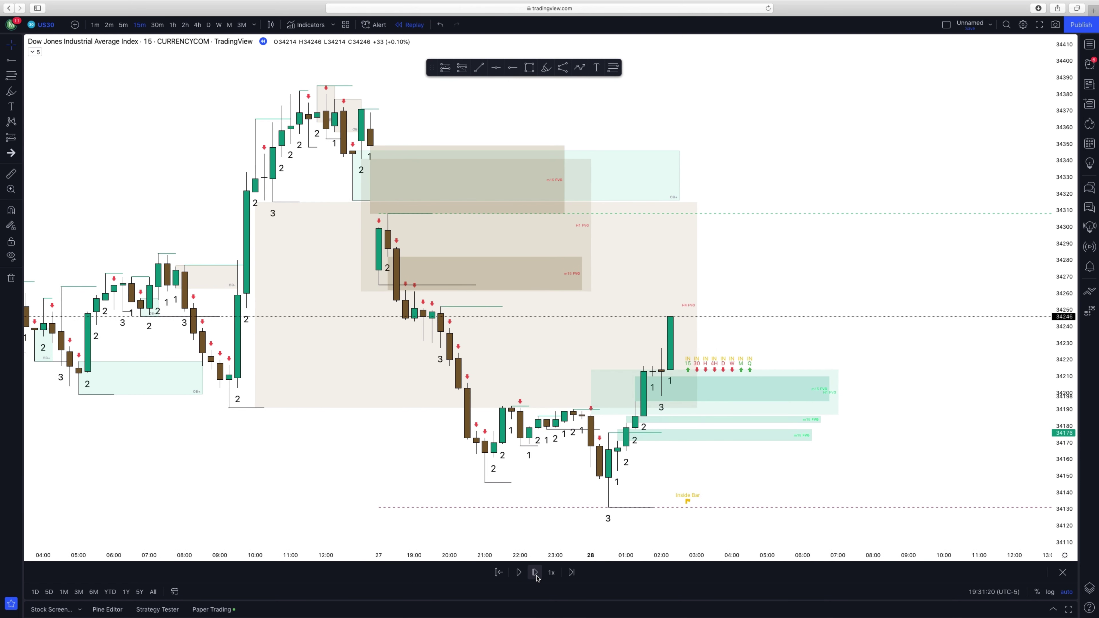
{"action": "left_click", "coordinate": [537, 579]}
{"action": "left_click", "coordinate": [537, 578]}
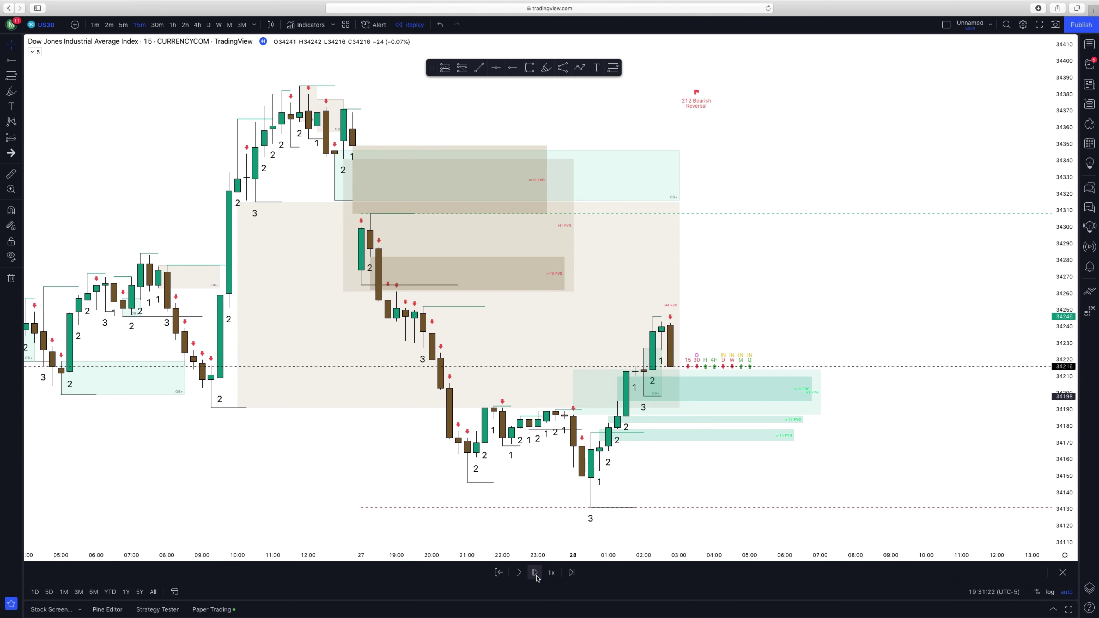
{"action": "left_click", "coordinate": [537, 578]}
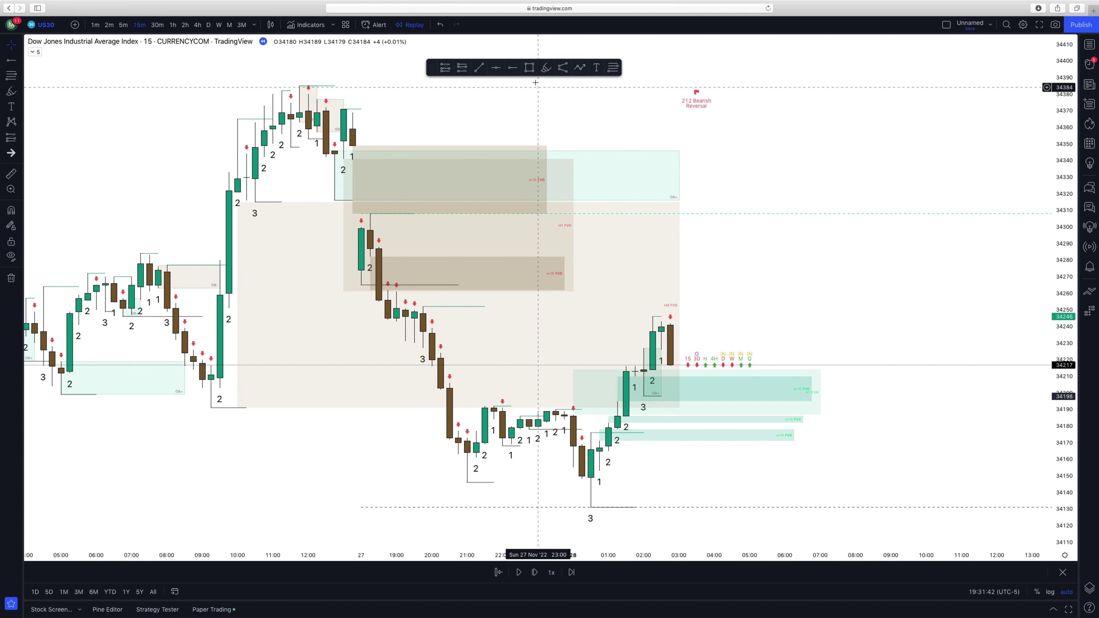
Place horizontal rays at 34241 from the 02:30 candle and at 34215 from the 01:45 candle on 28 November.
{"action": "left_click", "coordinate": [513, 66]}
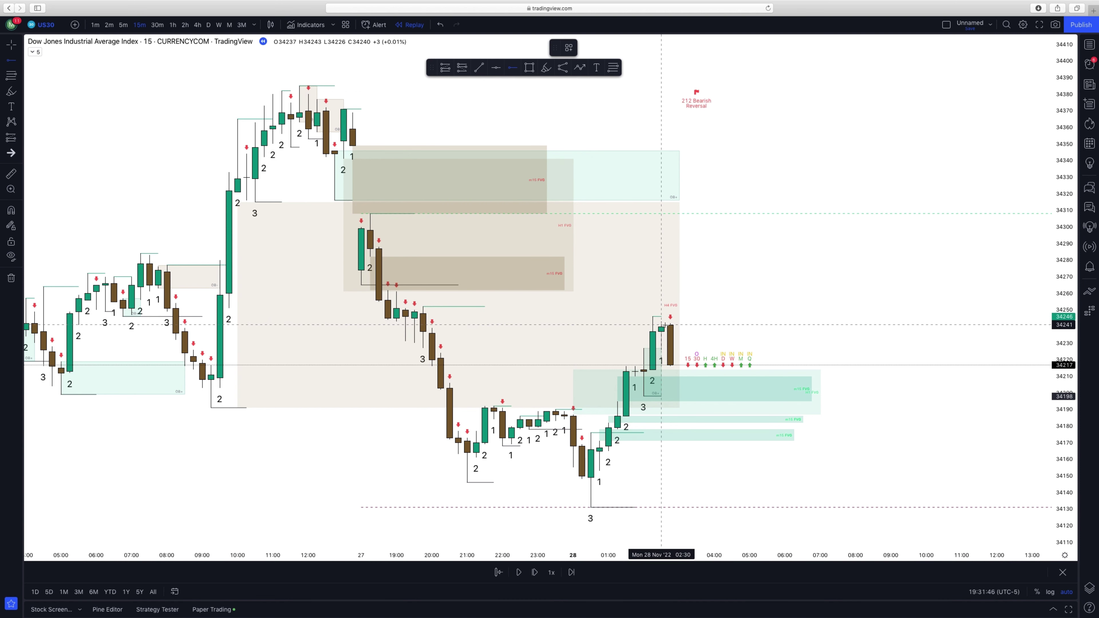
{"action": "left_click", "coordinate": [661, 325]}
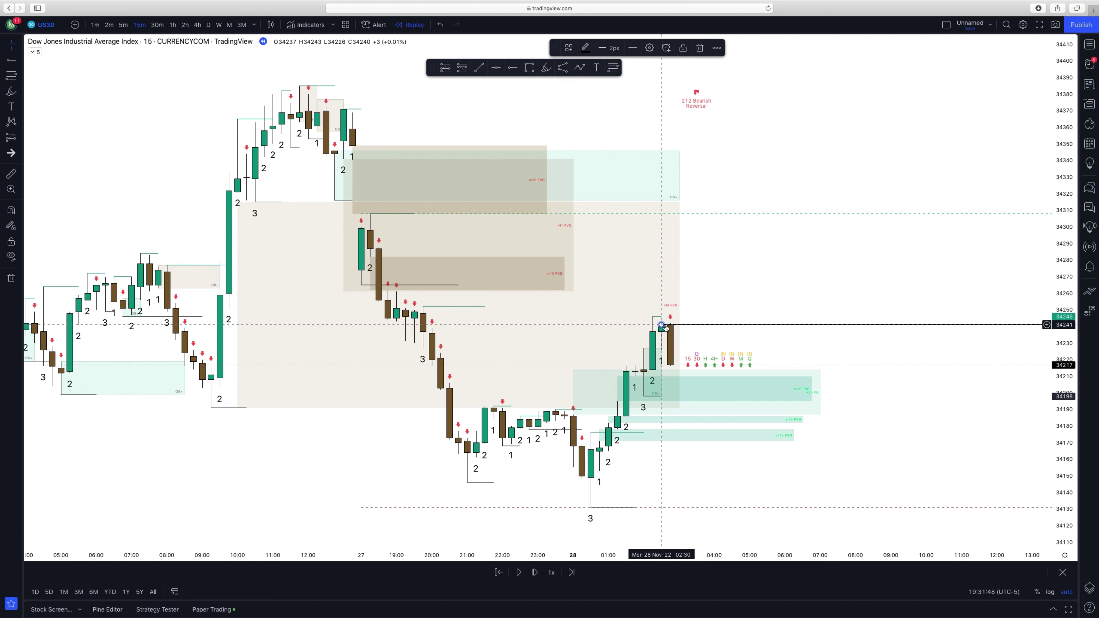
{"action": "left_click", "coordinate": [512, 67]}
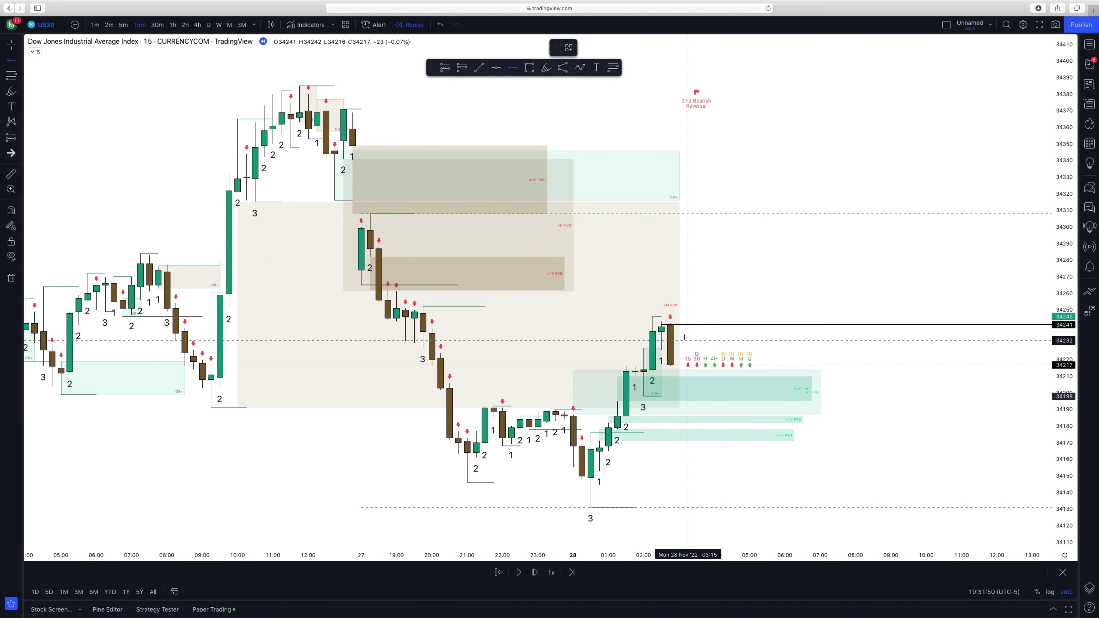
{"action": "left_click", "coordinate": [635, 368]}
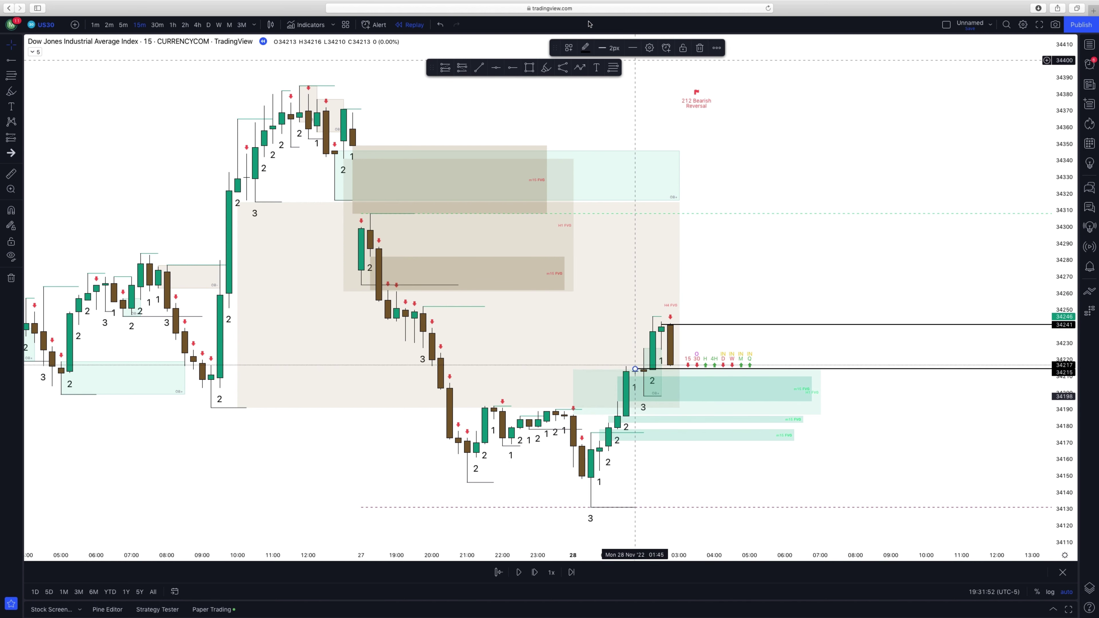
Label the 34215 ray "bullish +OB demand - buyers".
{"action": "left_click", "coordinate": [649, 48]}
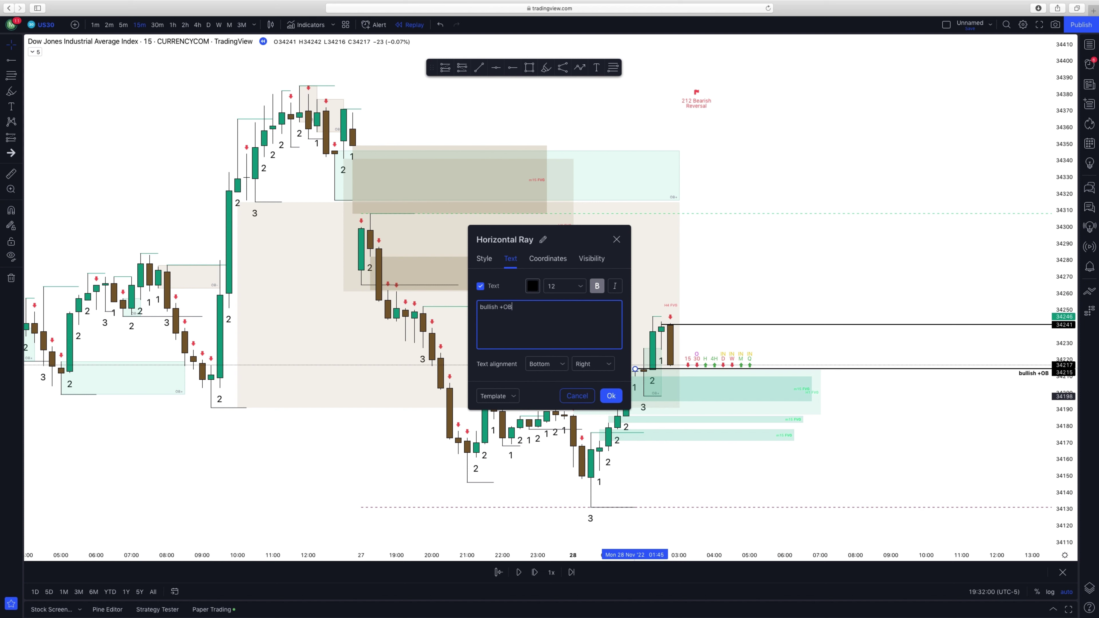
{"action": "type", "text": "bullish +OB demand - buyers"}
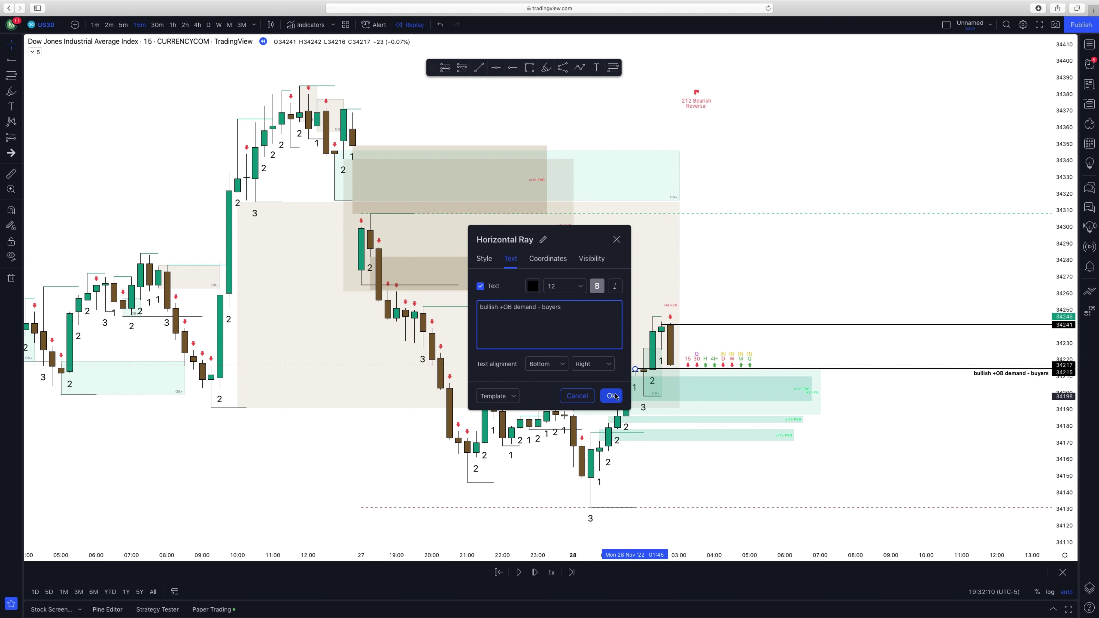
{"action": "left_click", "coordinate": [608, 401]}
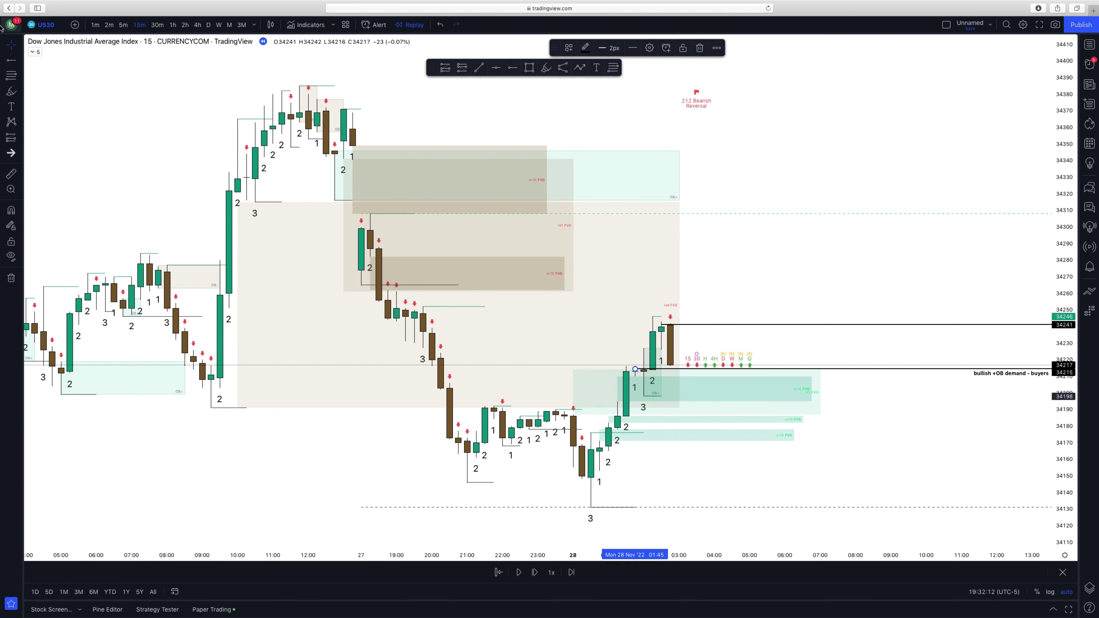
On the 5-minute timeframe, move the upper ray to 34231 at the 02:50 candle and label it "entry 2UP".
{"action": "left_click", "coordinate": [125, 26]}
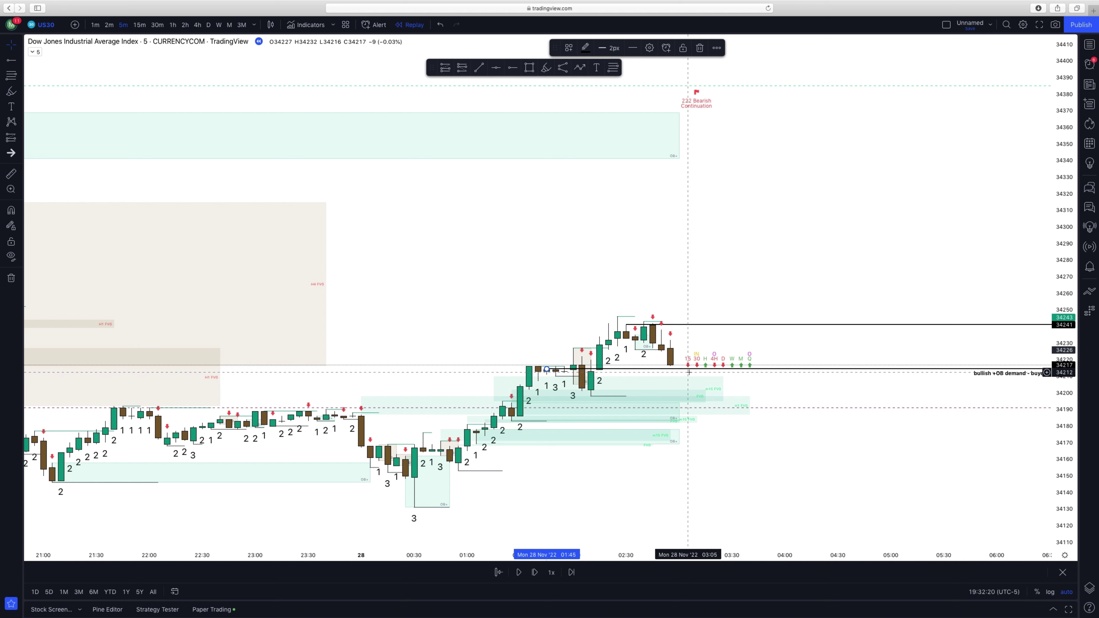
{"action": "left_click", "coordinate": [645, 325]}
{"action": "left_click_drag", "start_coordinate": [644, 327], "coordinate": [680, 341]}
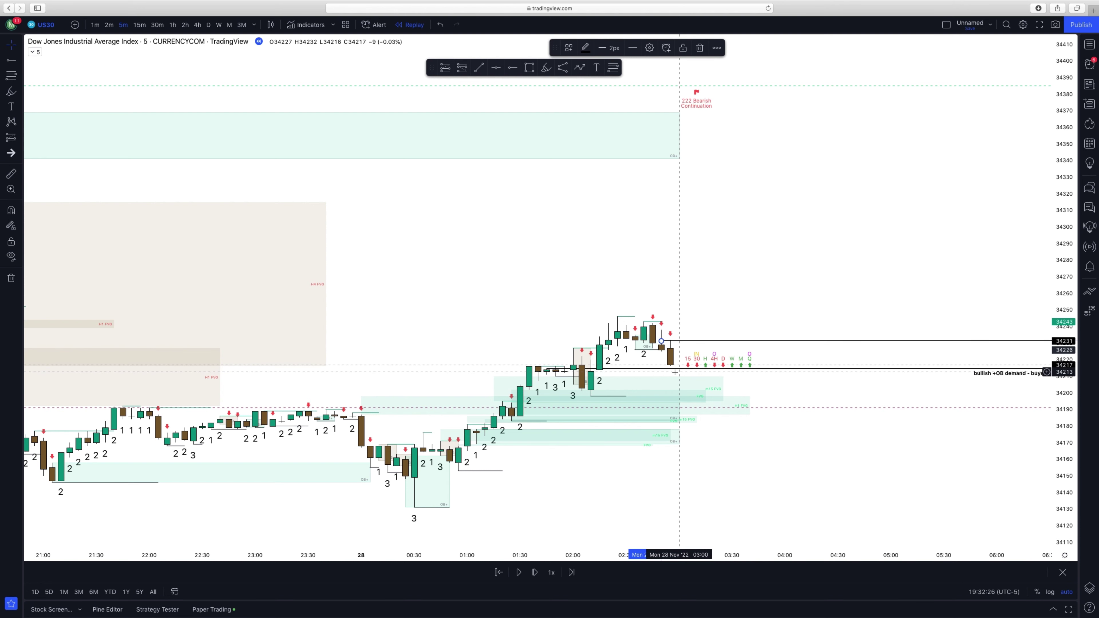
{"action": "left_click", "coordinate": [649, 48]}
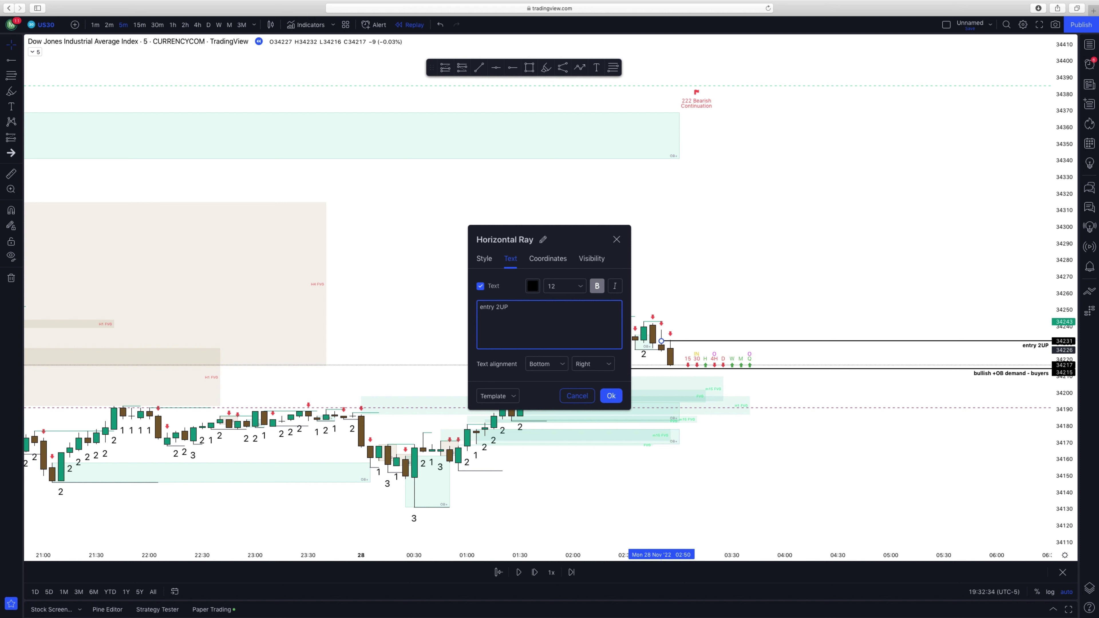
{"action": "left_click", "coordinate": [616, 239]}
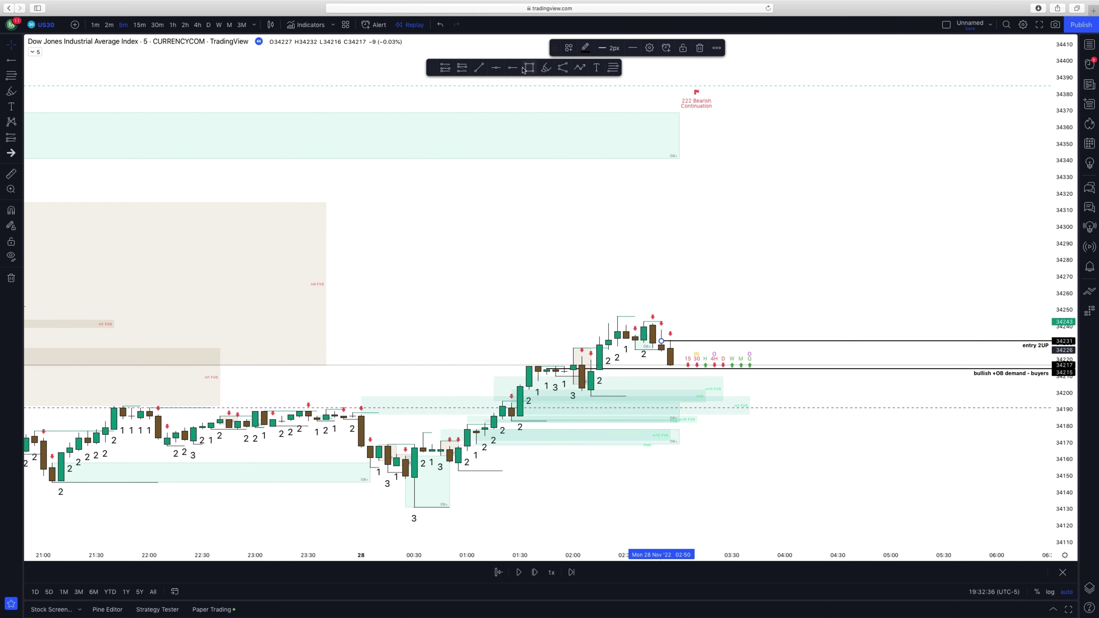
Mark the highs above the entry with horizontal rays at 34243 (02:40) and 34247 (02:25).
{"action": "left_click", "coordinate": [512, 67]}
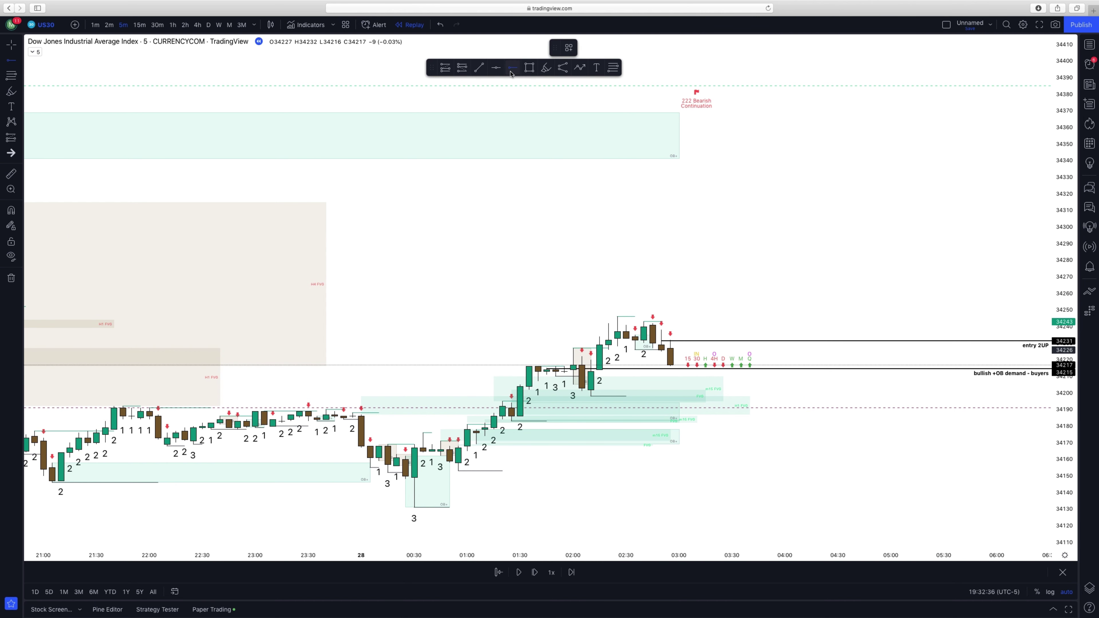
{"action": "left_click", "coordinate": [643, 321]}
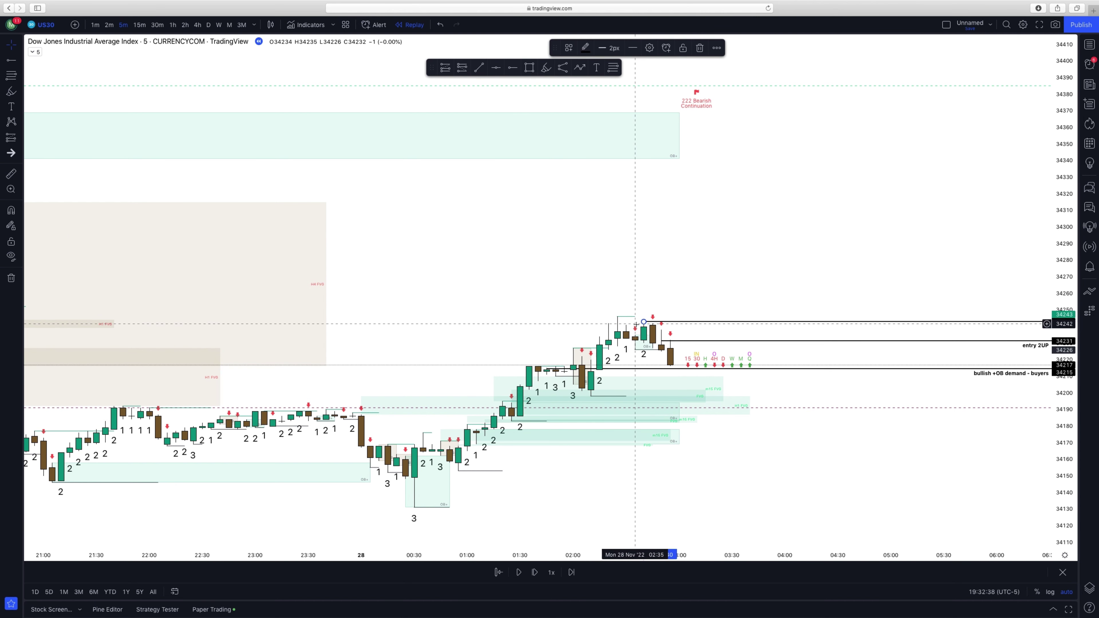
{"action": "left_click", "coordinate": [617, 315]}
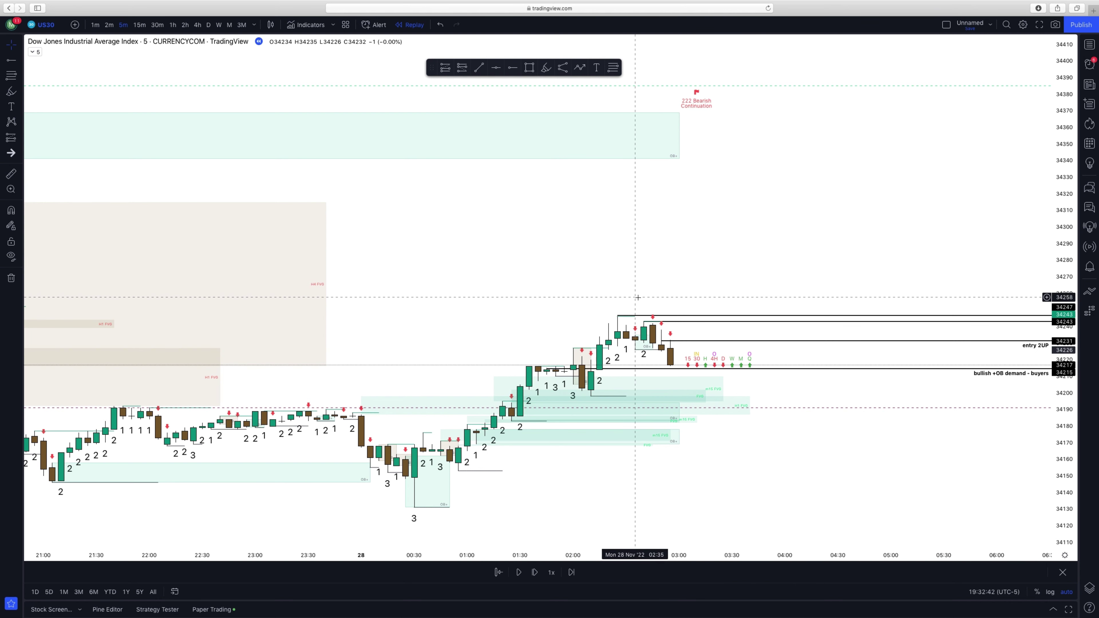
Add horizontal rays from the 27 November highs at 34252 (19:40) and 34261 (19:05).
{"action": "scroll", "coordinate": [638, 297], "scroll_direction": "down", "scroll_amount": 5}
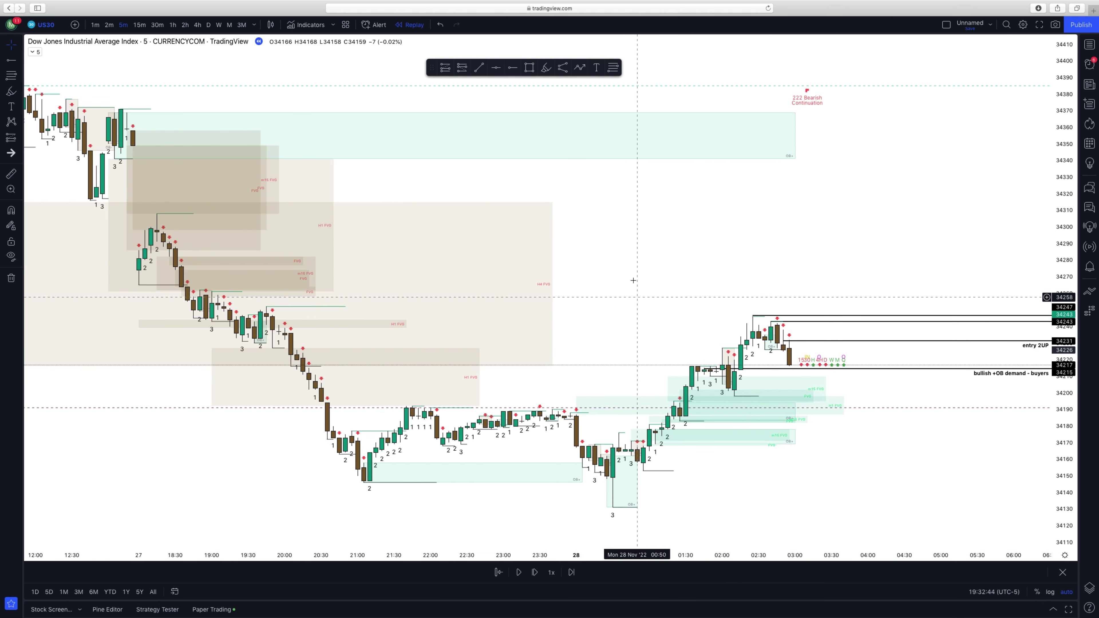
{"action": "left_click", "coordinate": [512, 67]}
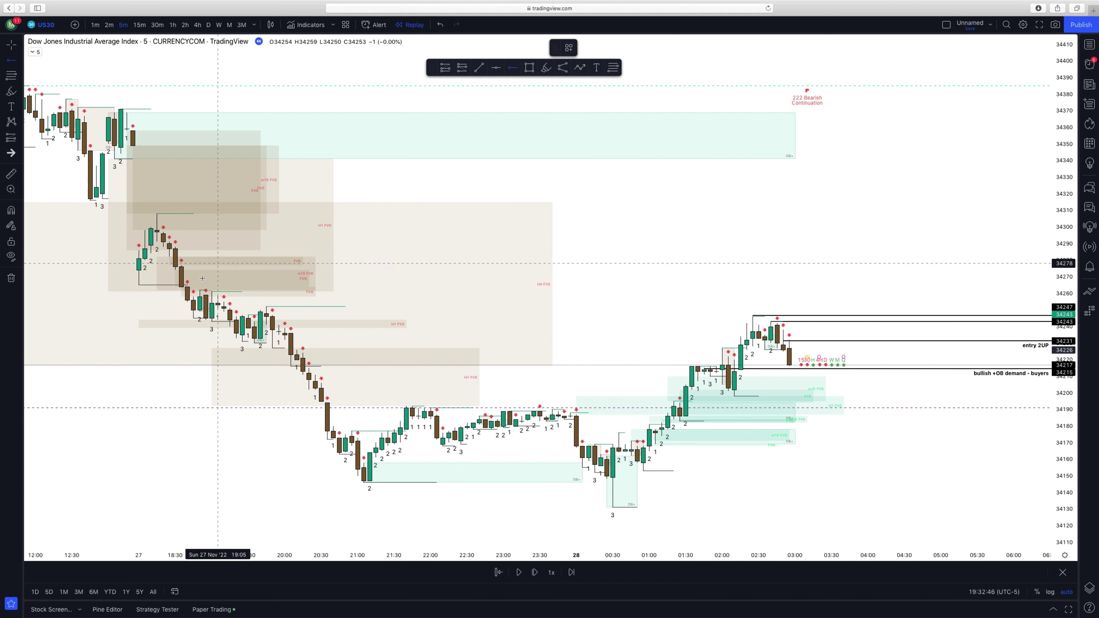
{"action": "left_click", "coordinate": [260, 306]}
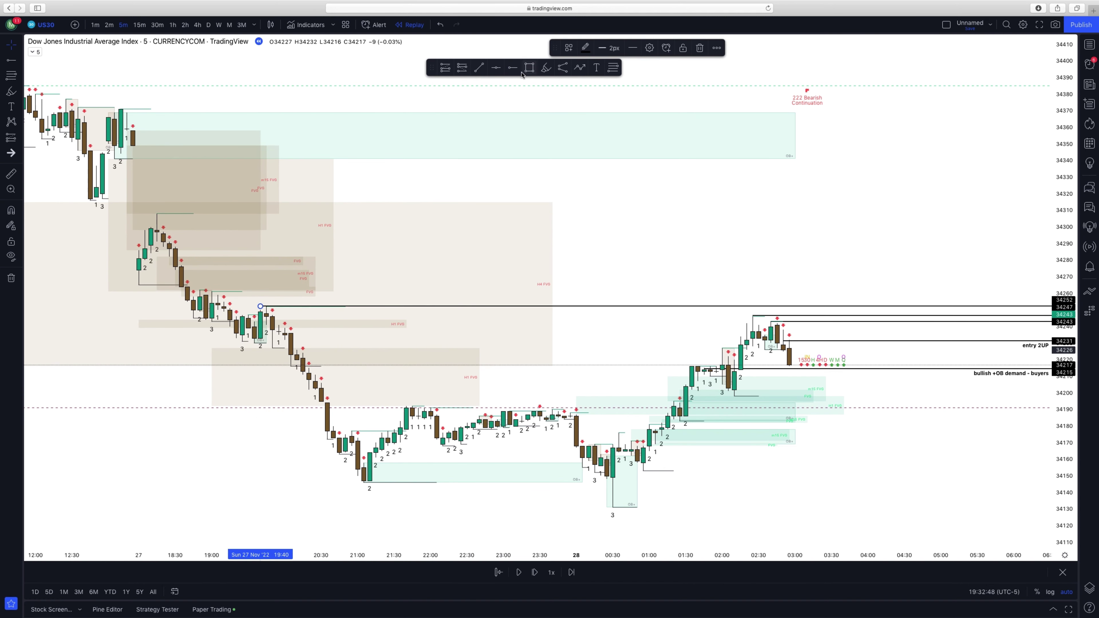
{"action": "left_click", "coordinate": [513, 67]}
{"action": "left_click", "coordinate": [217, 292]}
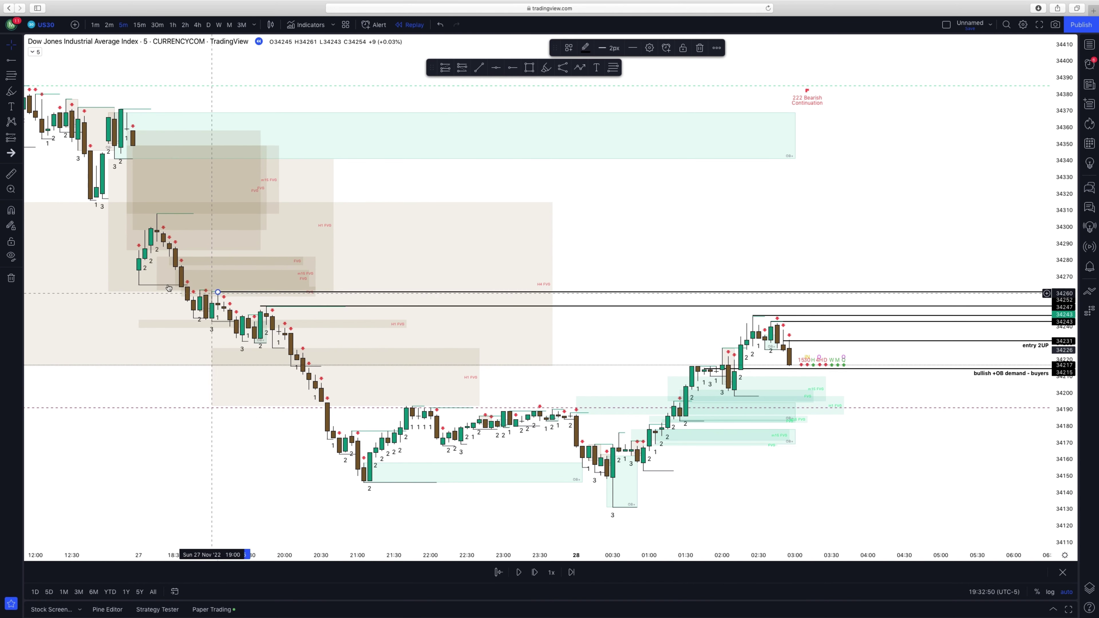
Add a horizontal ray at 34198 from the 28 November 02:10 low and label it "stoploss".
{"action": "scroll", "coordinate": [749, 495], "scroll_direction": "up", "scroll_amount": 3}
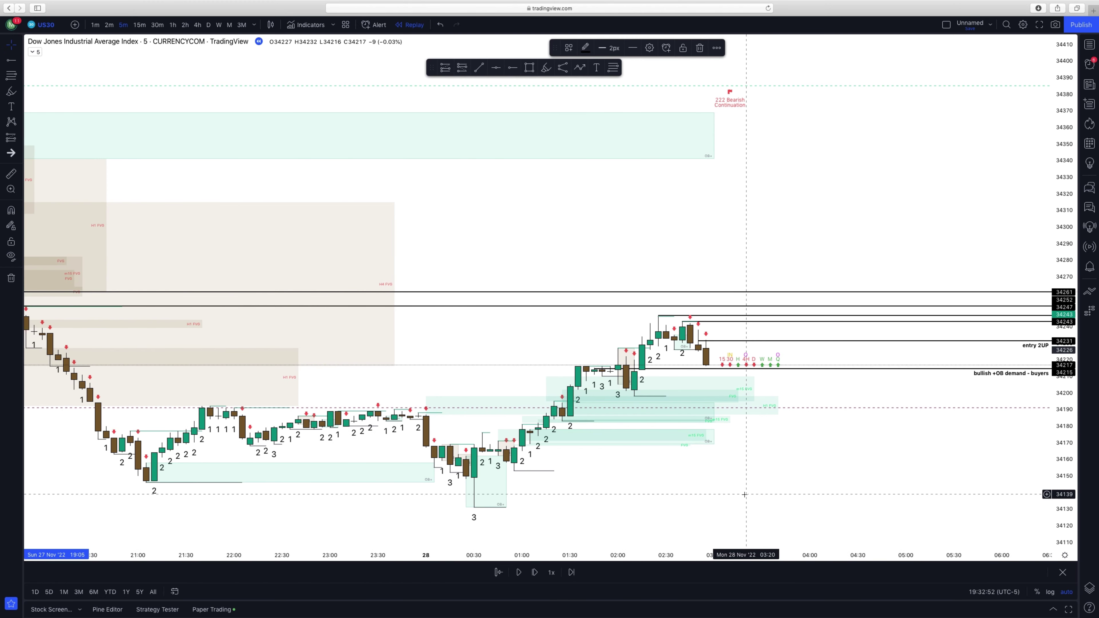
{"action": "left_click", "coordinate": [512, 67]}
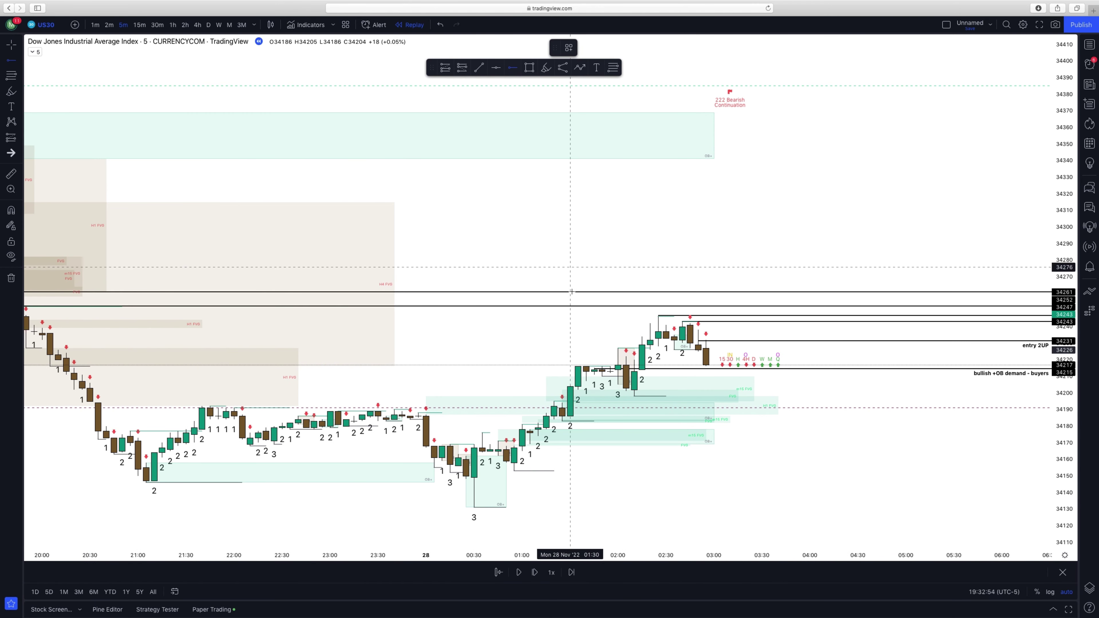
{"action": "left_click", "coordinate": [634, 397]}
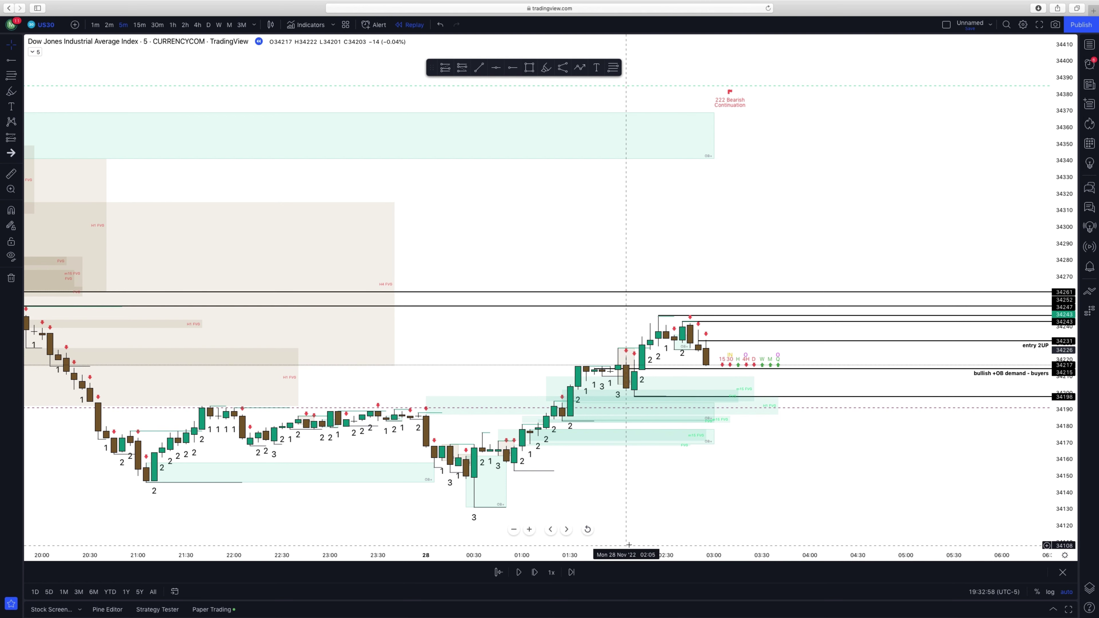
{"action": "scroll", "coordinate": [614, 519], "scroll_direction": "up", "scroll_amount": 2}
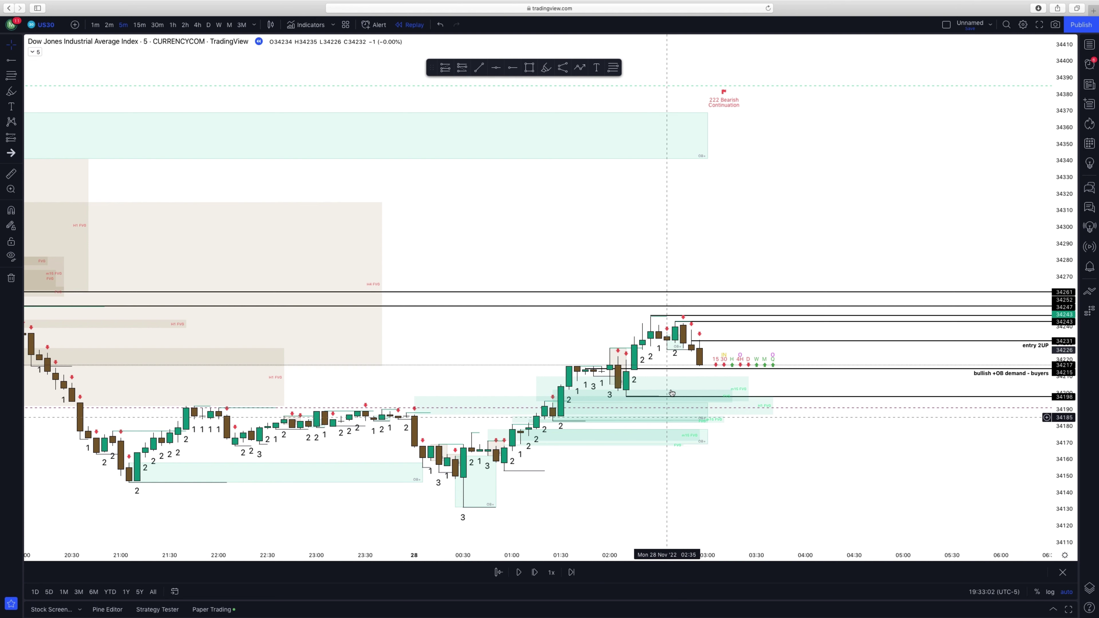
{"action": "left_click", "coordinate": [630, 397]}
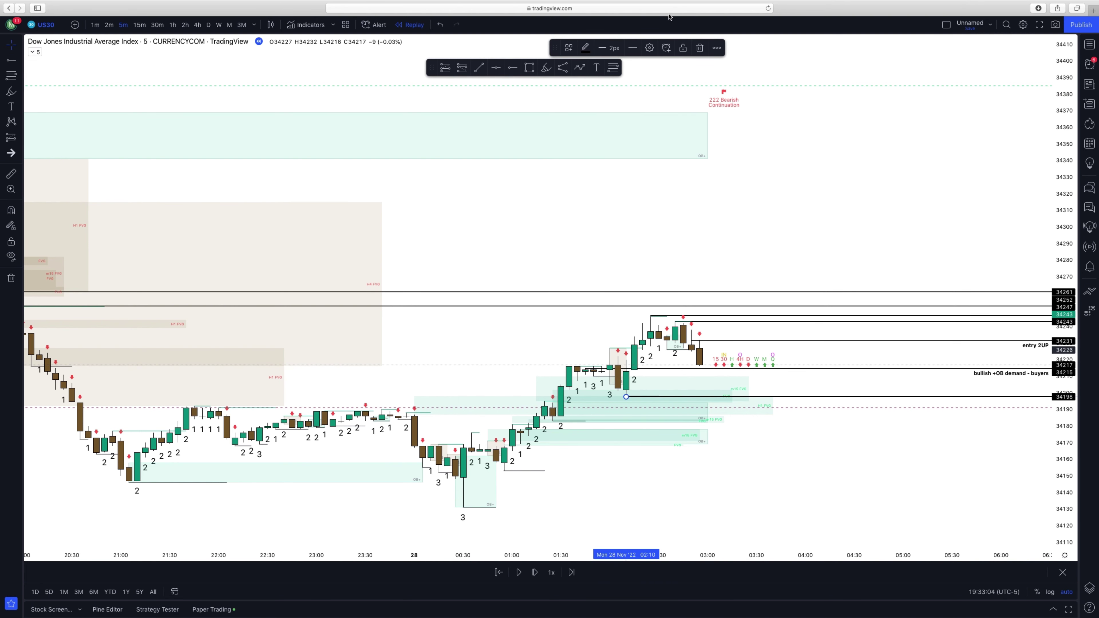
{"action": "left_click", "coordinate": [648, 47]}
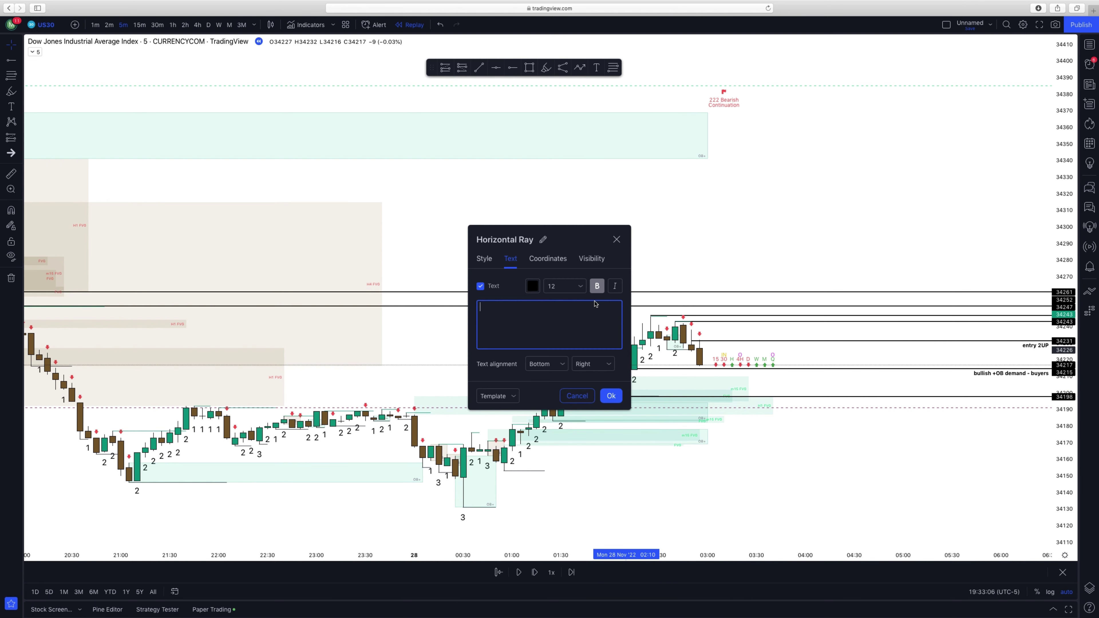
{"action": "type", "text": "stoploss"}
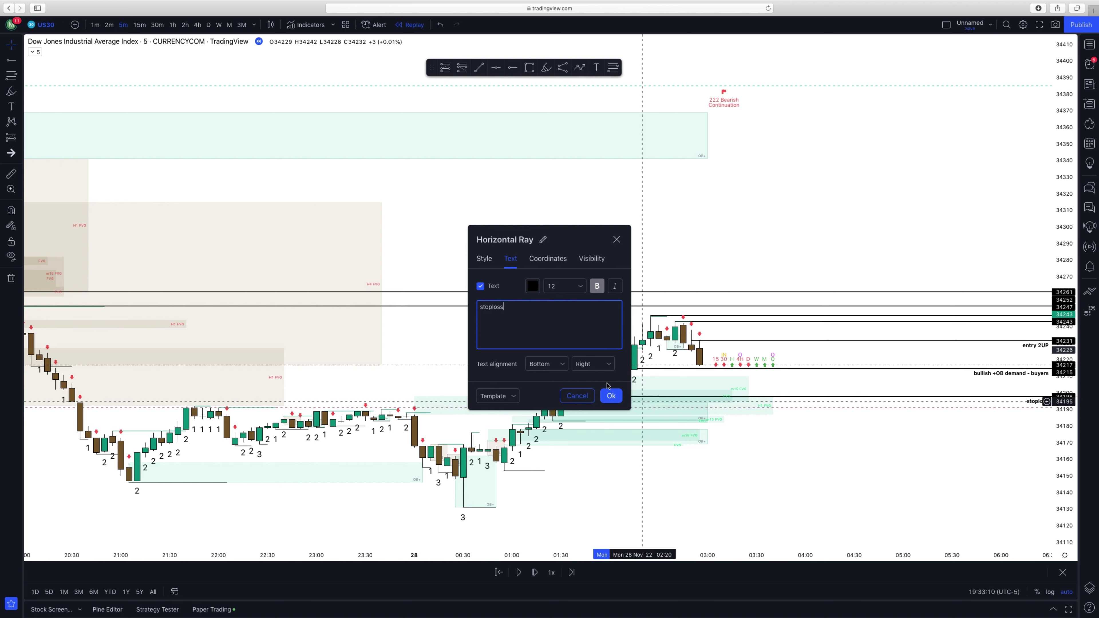
{"action": "left_click", "coordinate": [611, 395]}
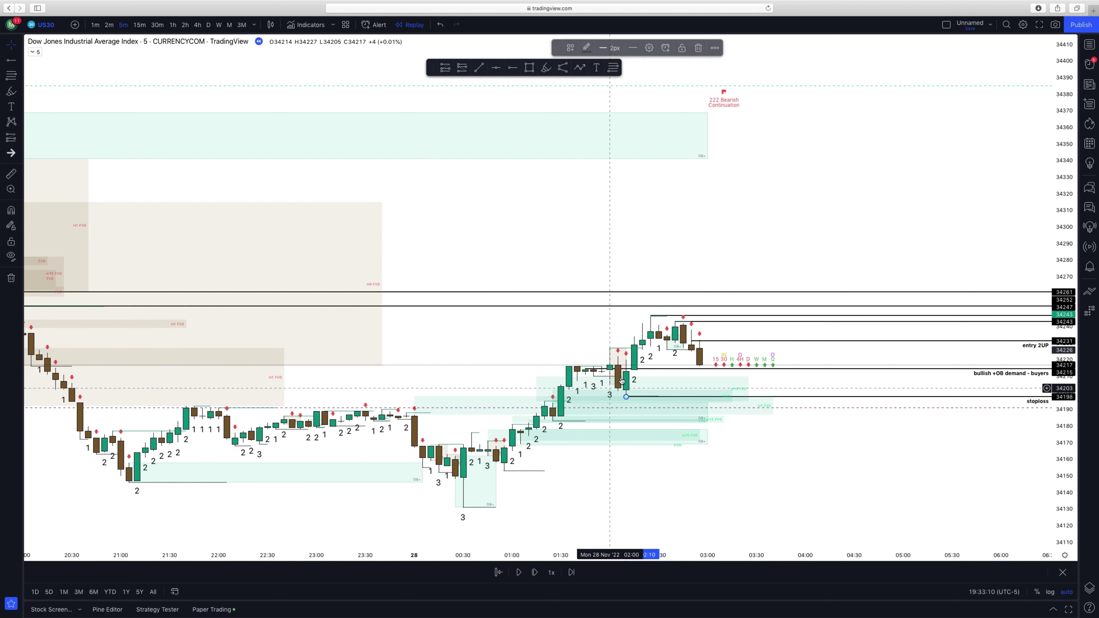
Rescale the chart around the marked levels and advance the 5-minute replay to the 03:20 candle.
{"action": "left_click", "coordinate": [531, 577]}
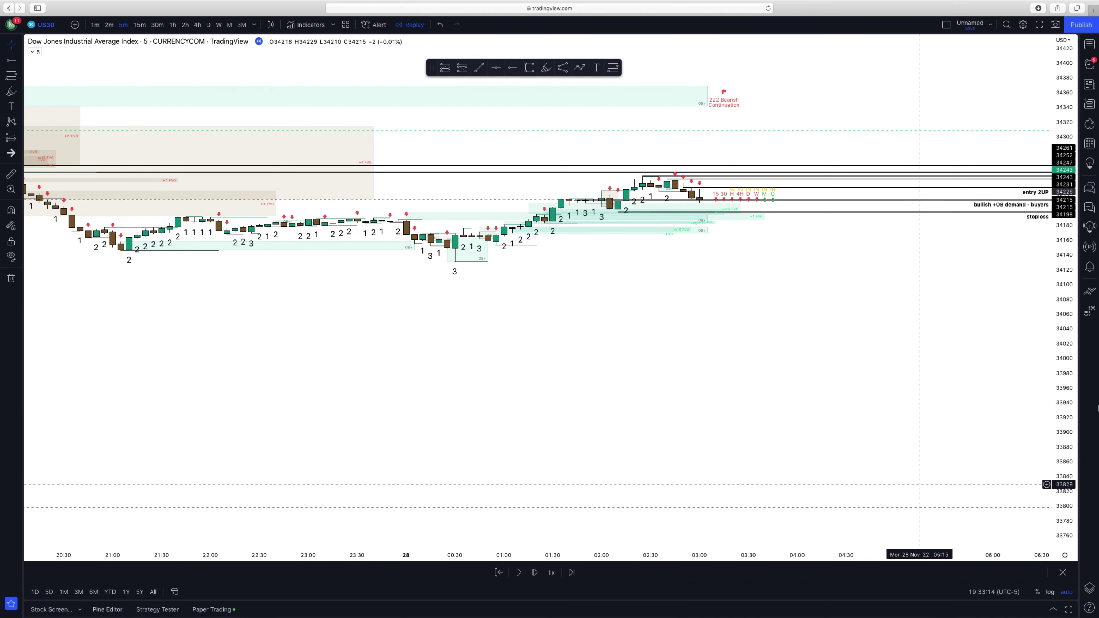
{"action": "left_click_drag", "start_coordinate": [1008, 242], "coordinate": [930, 488]}
{"action": "left_click_drag", "start_coordinate": [1056, 460], "coordinate": [1055, 426]}
{"action": "left_click_drag", "start_coordinate": [934, 476], "coordinate": [972, 425]}
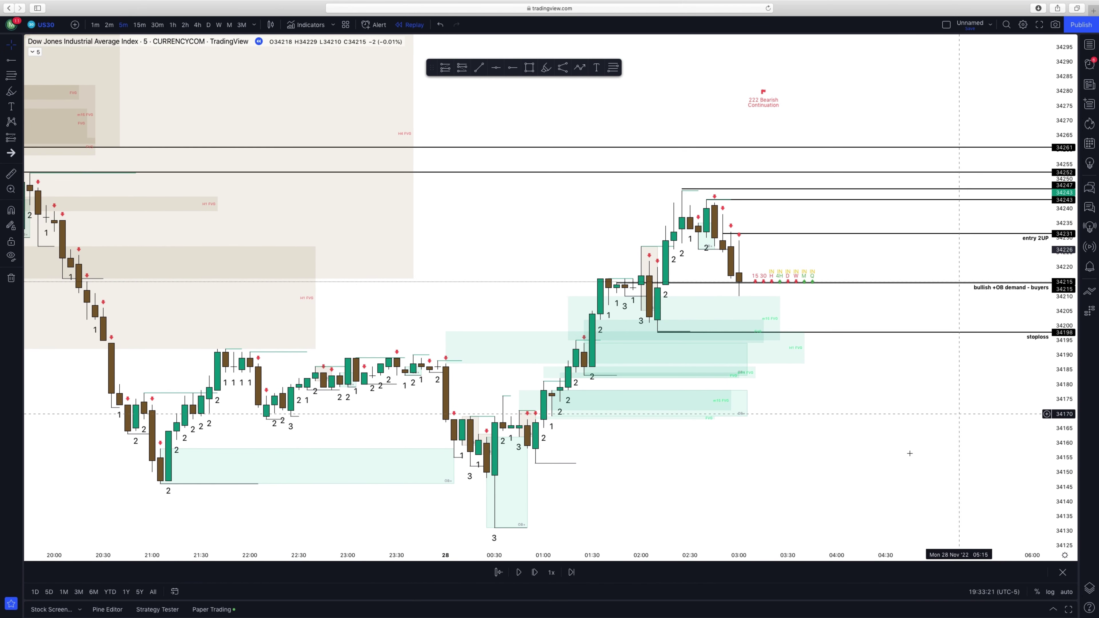
{"action": "left_click", "coordinate": [534, 571]}
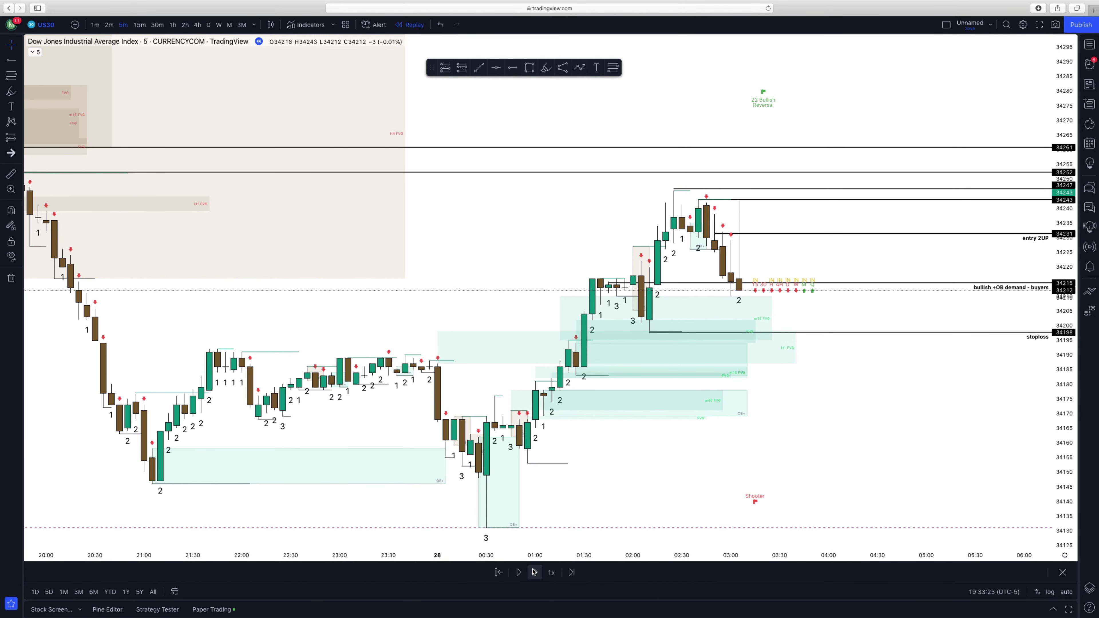
{"action": "left_click", "coordinate": [534, 572]}
{"action": "left_click", "coordinate": [534, 572]}
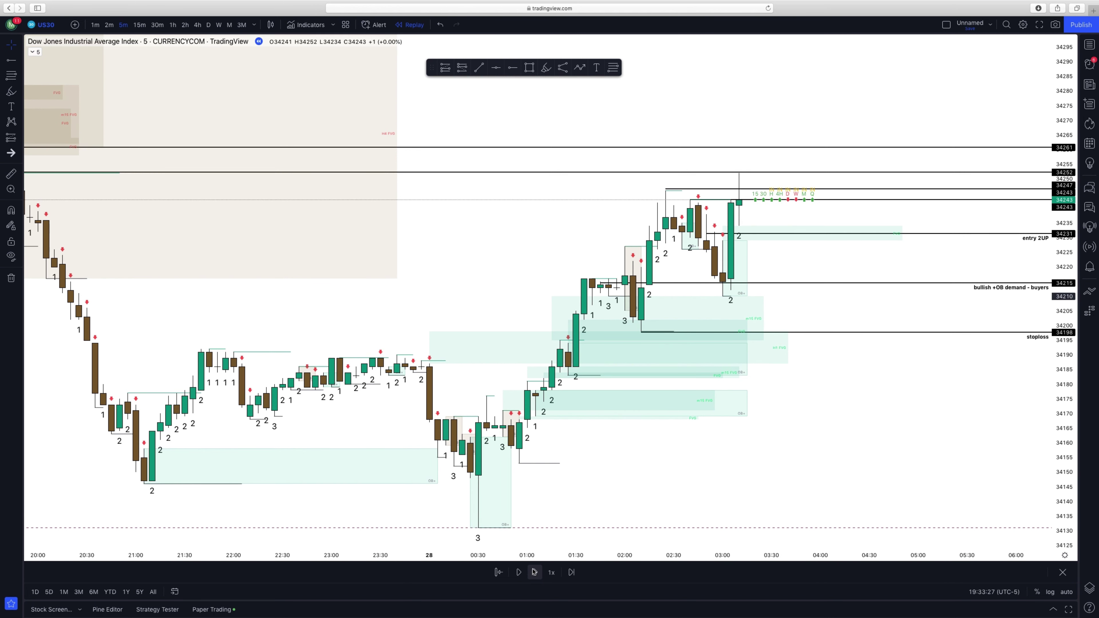
{"action": "left_click", "coordinate": [533, 572]}
{"action": "left_click", "coordinate": [534, 572]}
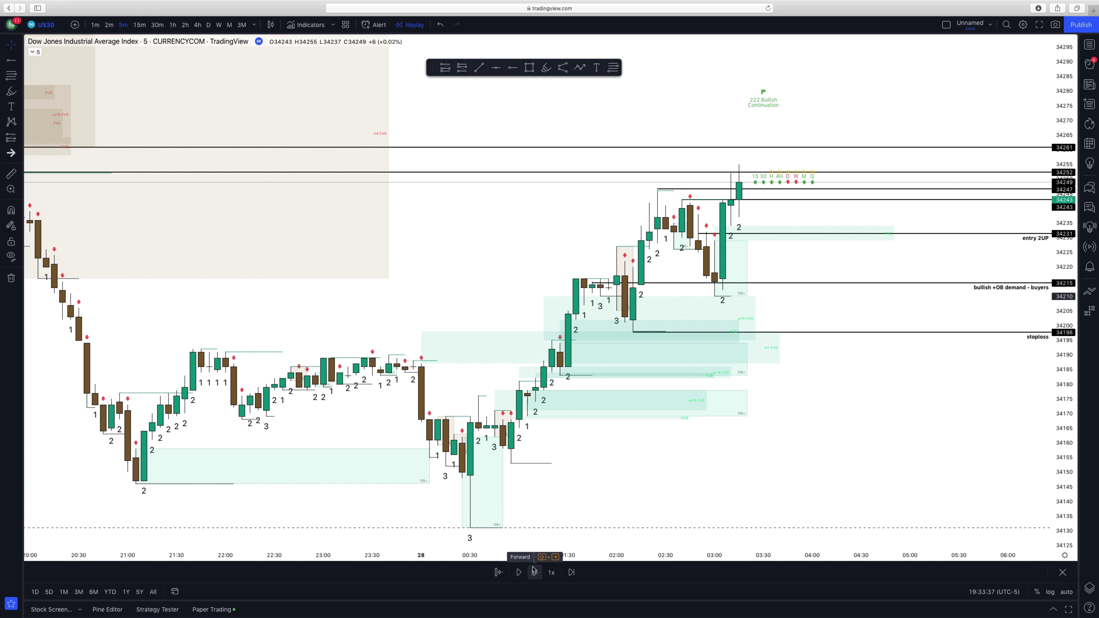
{"action": "left_click", "coordinate": [534, 572]}
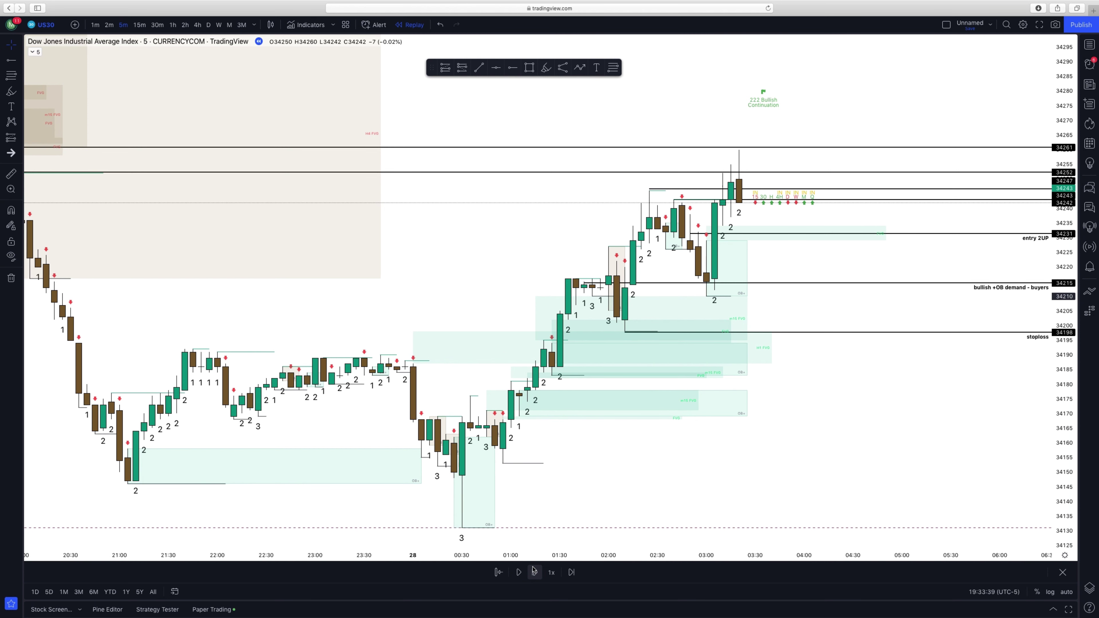
{"action": "left_click", "coordinate": [534, 571]}
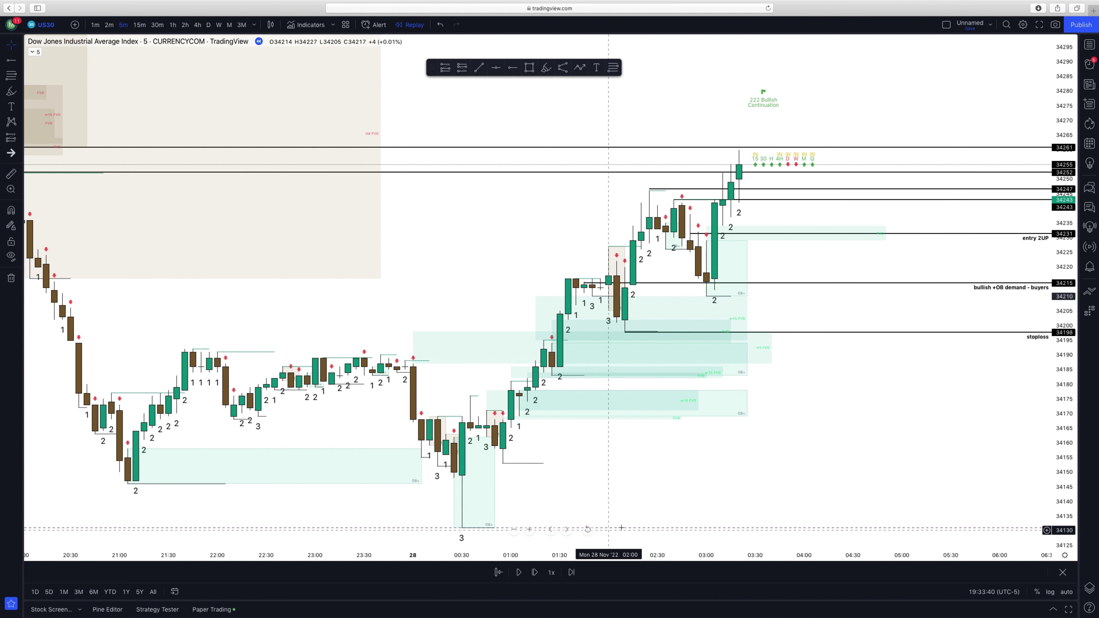
Widen the visible time and price range and advance the replay to the 03:25 candle.
{"action": "scroll", "coordinate": [584, 497], "scroll_direction": "down", "scroll_amount": 3}
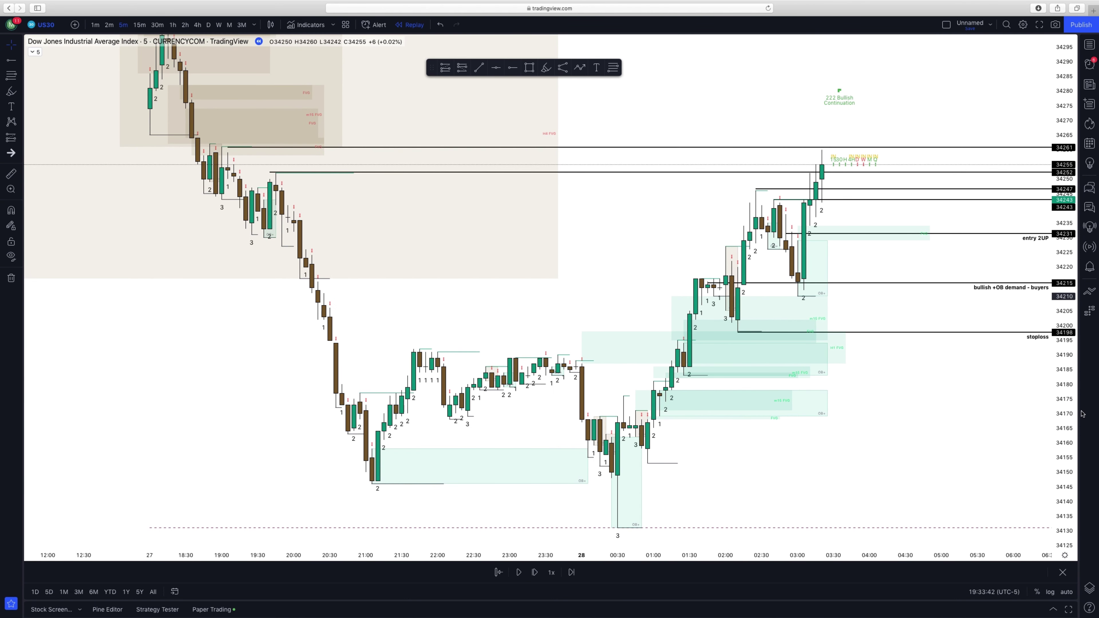
{"action": "left_click_drag", "start_coordinate": [1066, 331], "coordinate": [1063, 409]}
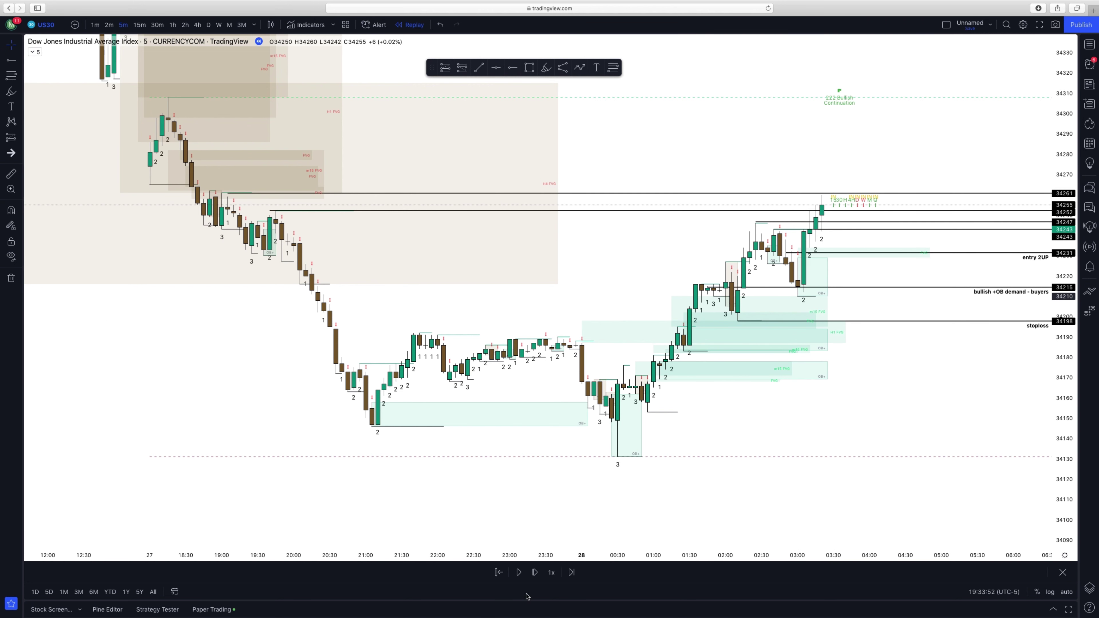
{"action": "left_click", "coordinate": [535, 572]}
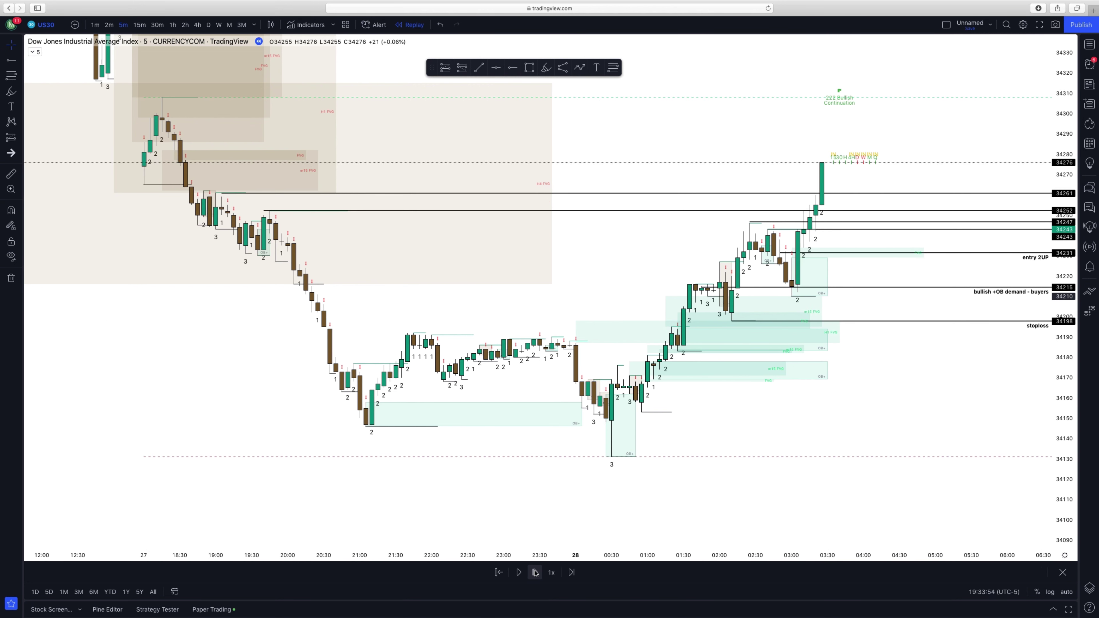
{"action": "left_click", "coordinate": [535, 572]}
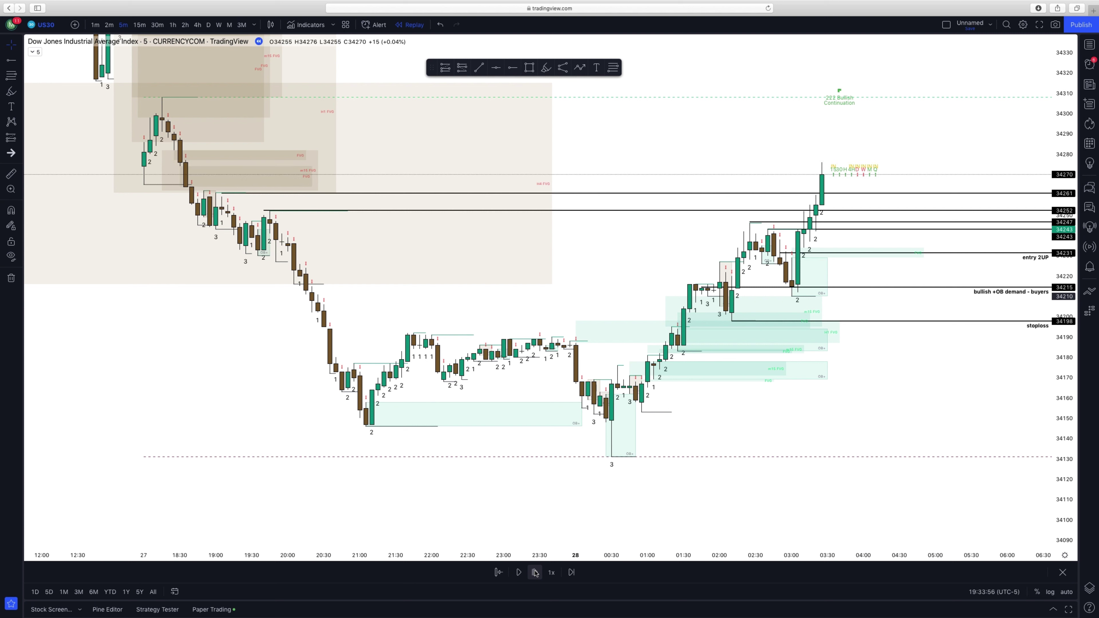
Add a horizontal ray at 34264 from the 27 November 18:50 candle as a further level above the entry.
{"action": "left_click", "coordinate": [512, 67]}
{"action": "left_click", "coordinate": [204, 186]}
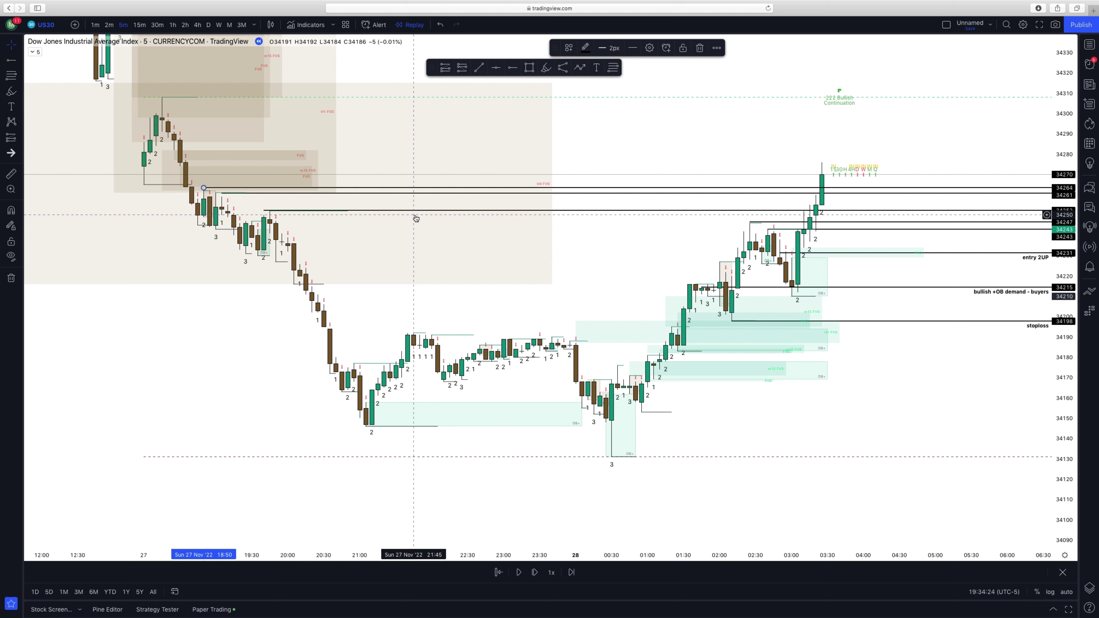
{"action": "mouse_move", "coordinate": [902, 6]}
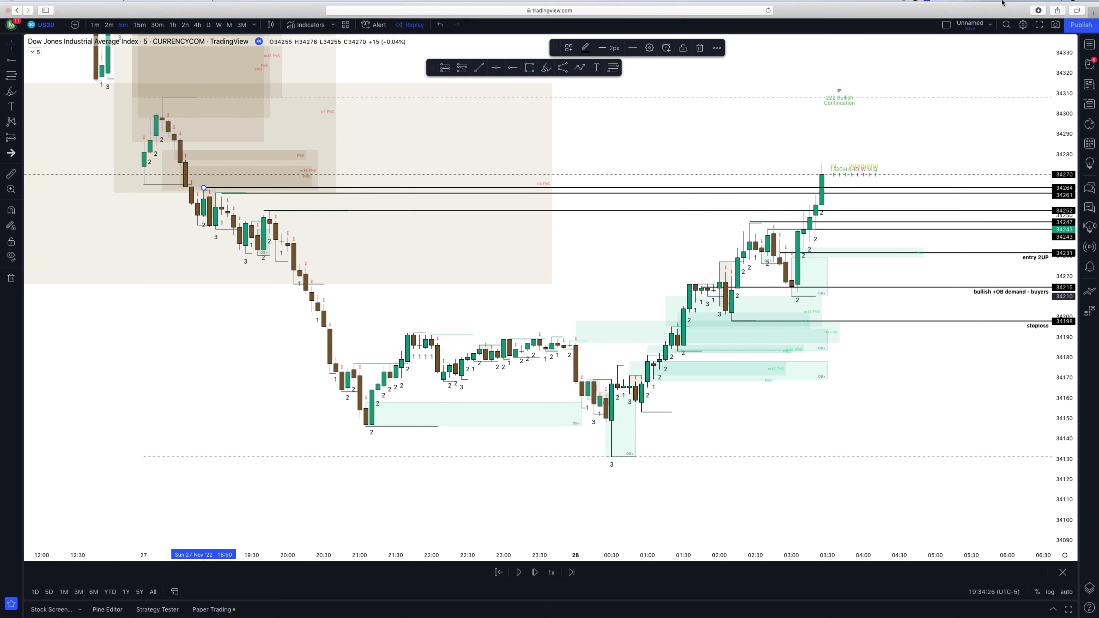